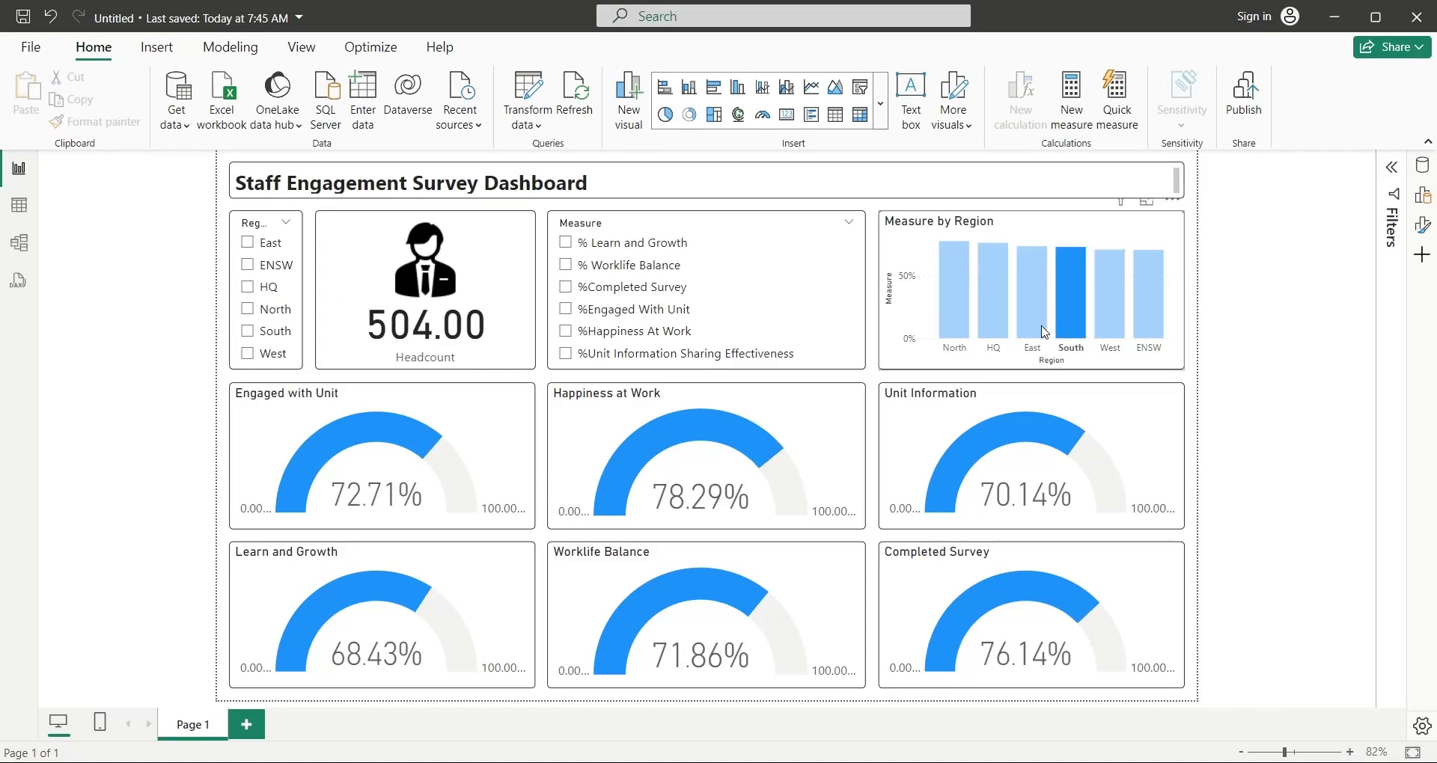
Cross-filter the original dashboard by individual region bars in the Measure by Region chart, including East and North.
{"action": "left_click", "coordinate": [1032, 314]}
{"action": "left_click", "coordinate": [958, 322]}
{"action": "left_click", "coordinate": [1051, 337]}
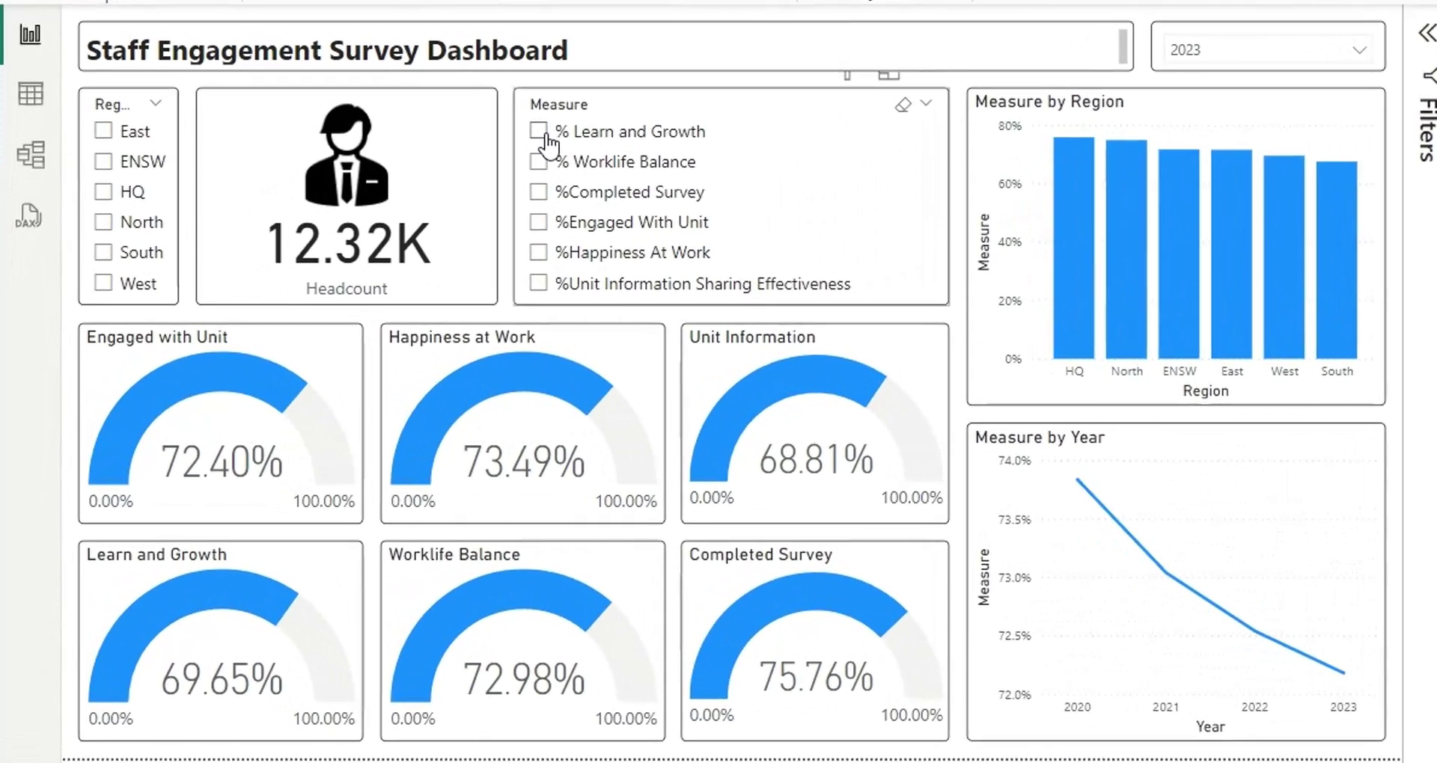
Filter the dashboard by each option of the Measure slicer, from % Learn and Growth to %Unit Information Sharing Effectiveness, and clear the selection.
{"action": "left_click", "coordinate": [544, 133]}
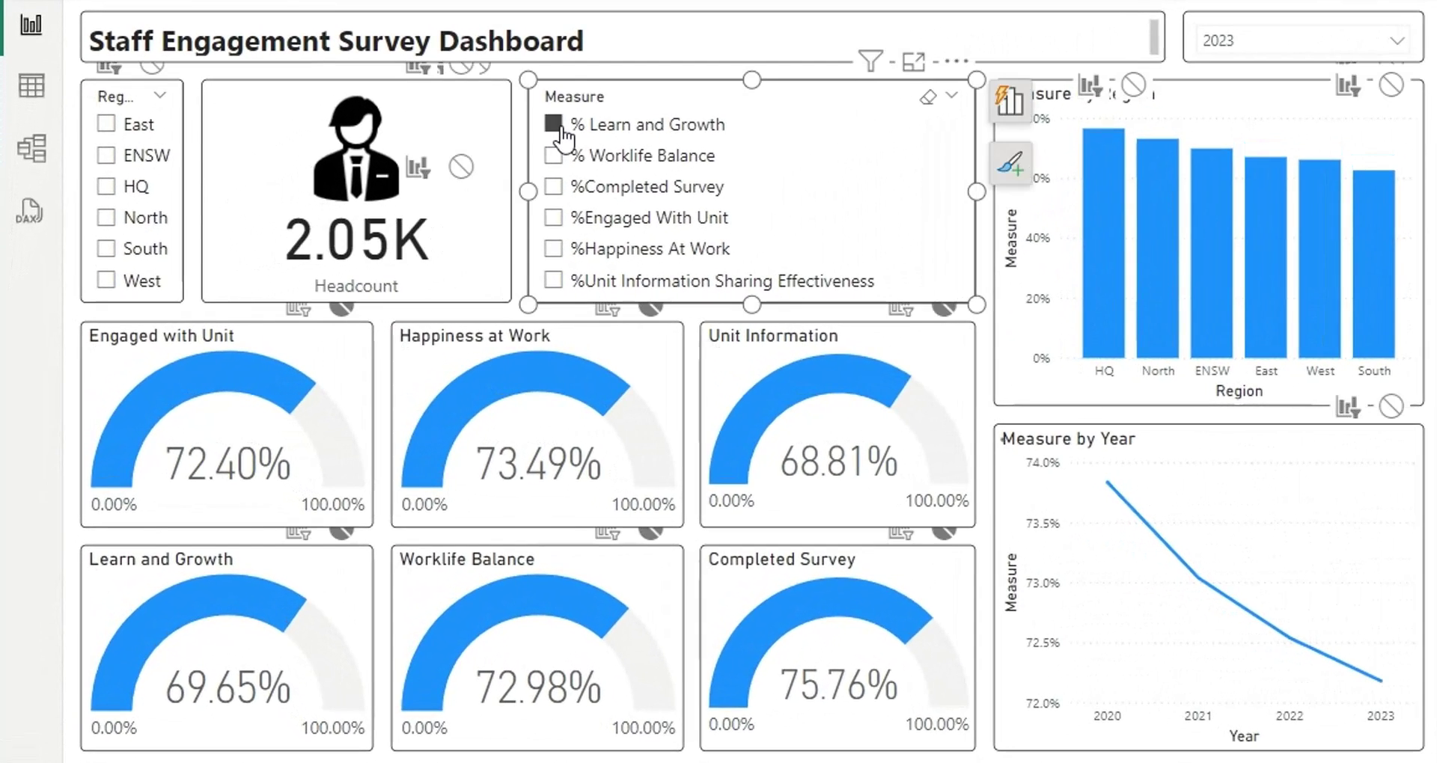
{"action": "left_click", "coordinate": [542, 161]}
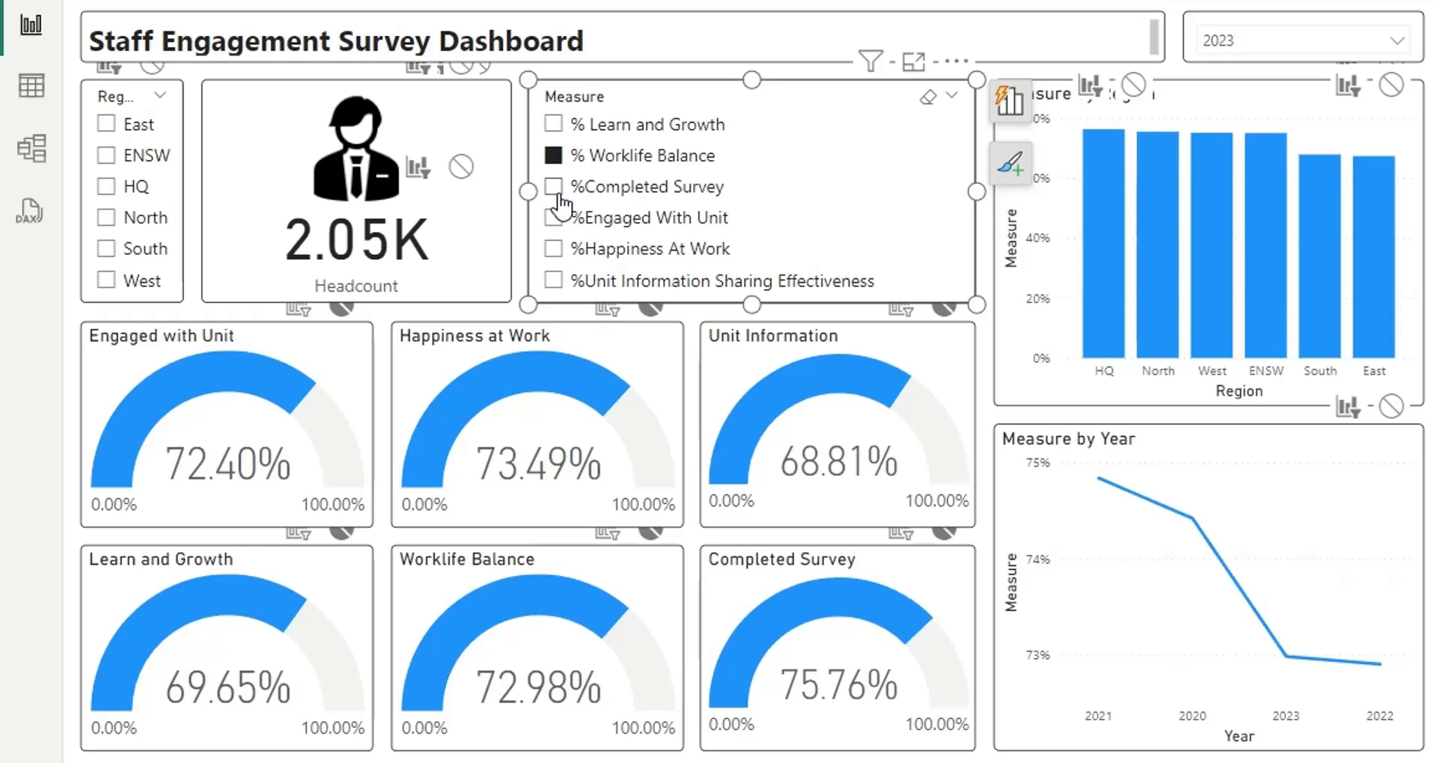
{"action": "left_click", "coordinate": [557, 191]}
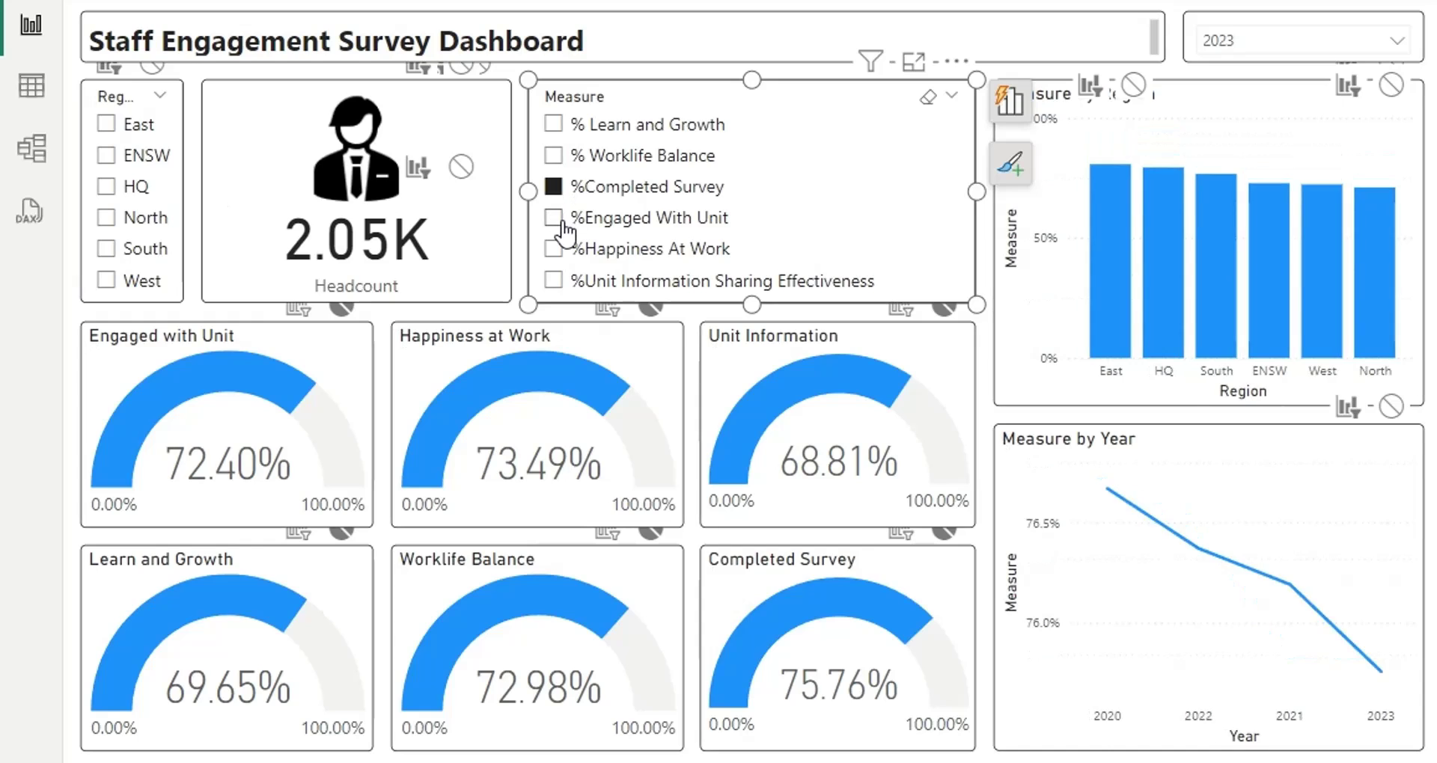
{"action": "left_click", "coordinate": [560, 222]}
{"action": "left_click", "coordinate": [559, 253]}
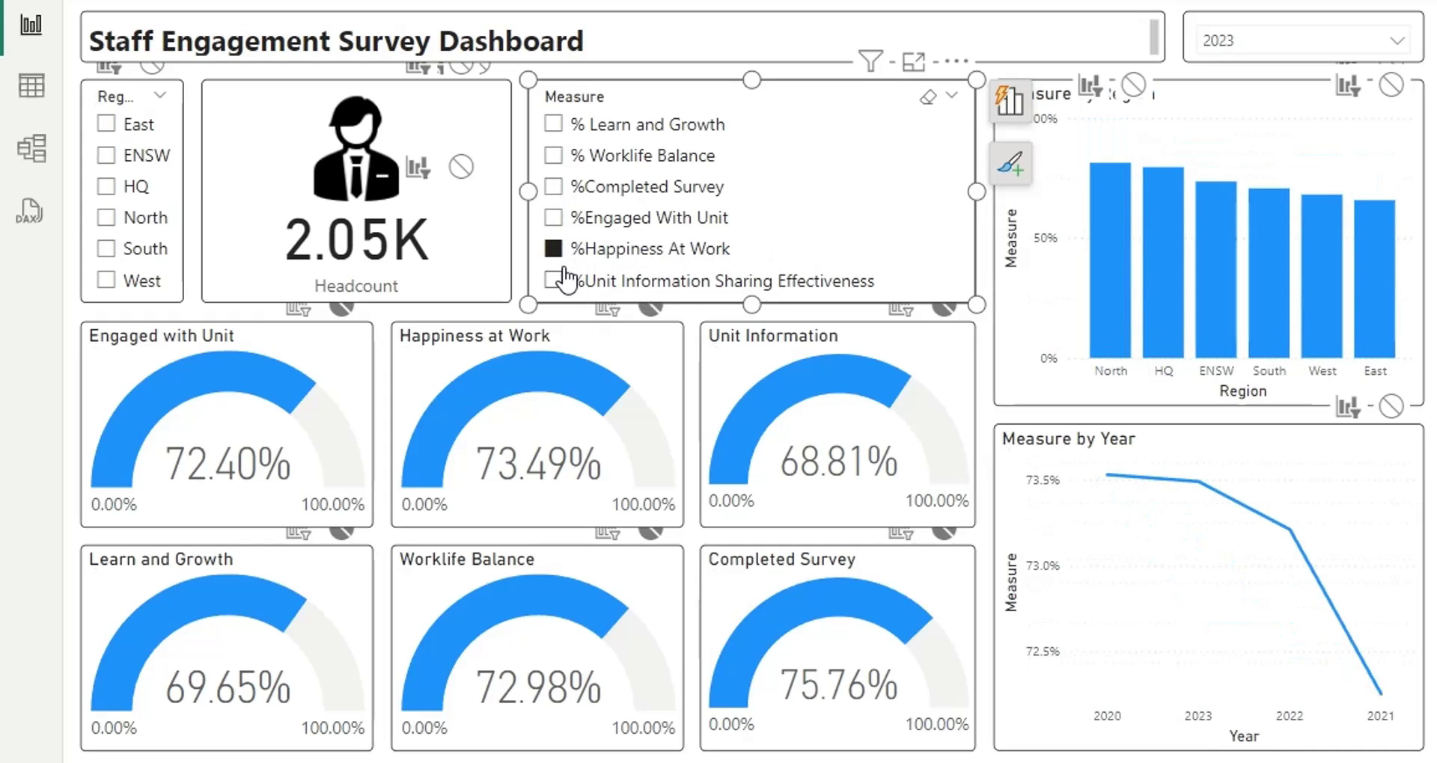
{"action": "left_click", "coordinate": [560, 283]}
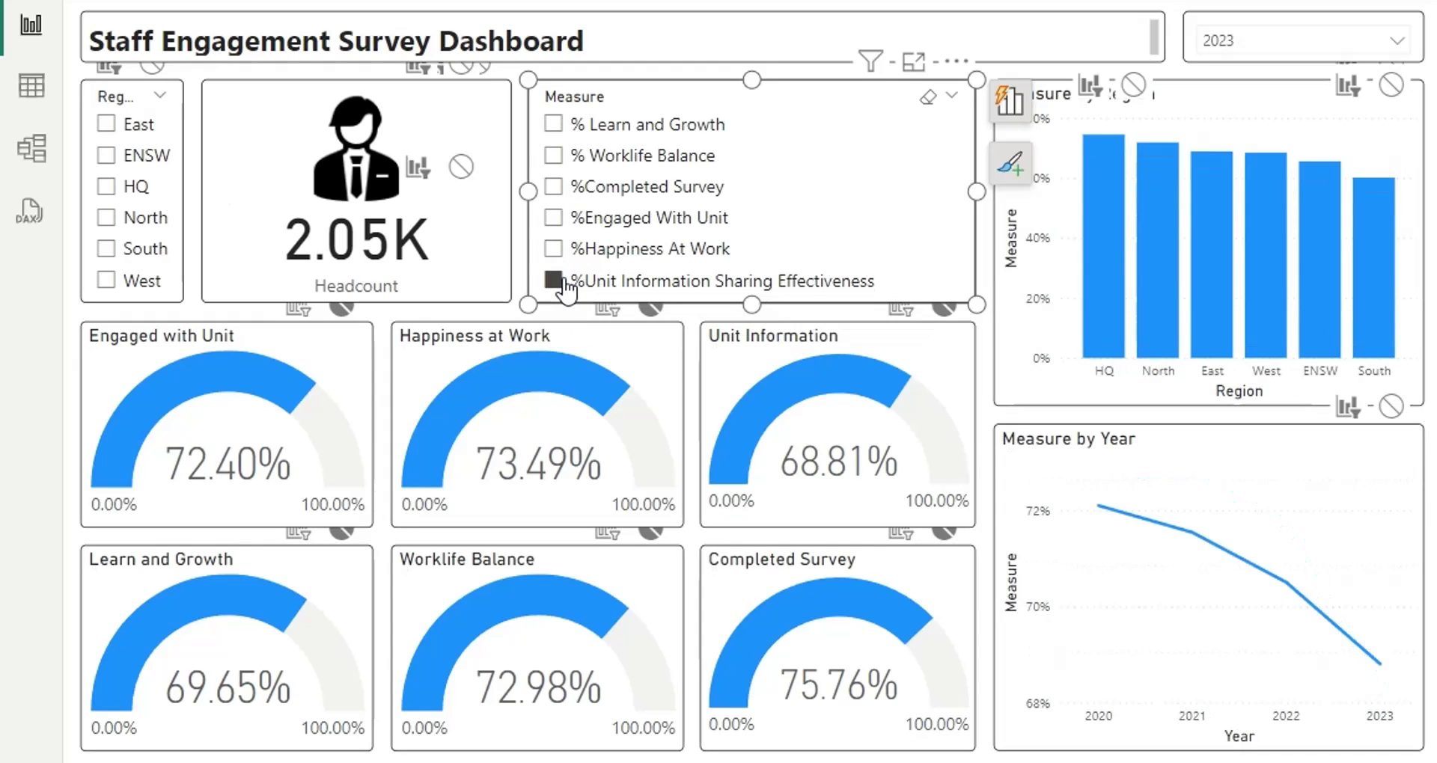
{"action": "left_click", "coordinate": [554, 281]}
Filter the dashboard by each region in the Region slicer, from East to West, and clear the selection.
{"action": "left_click", "coordinate": [107, 125]}
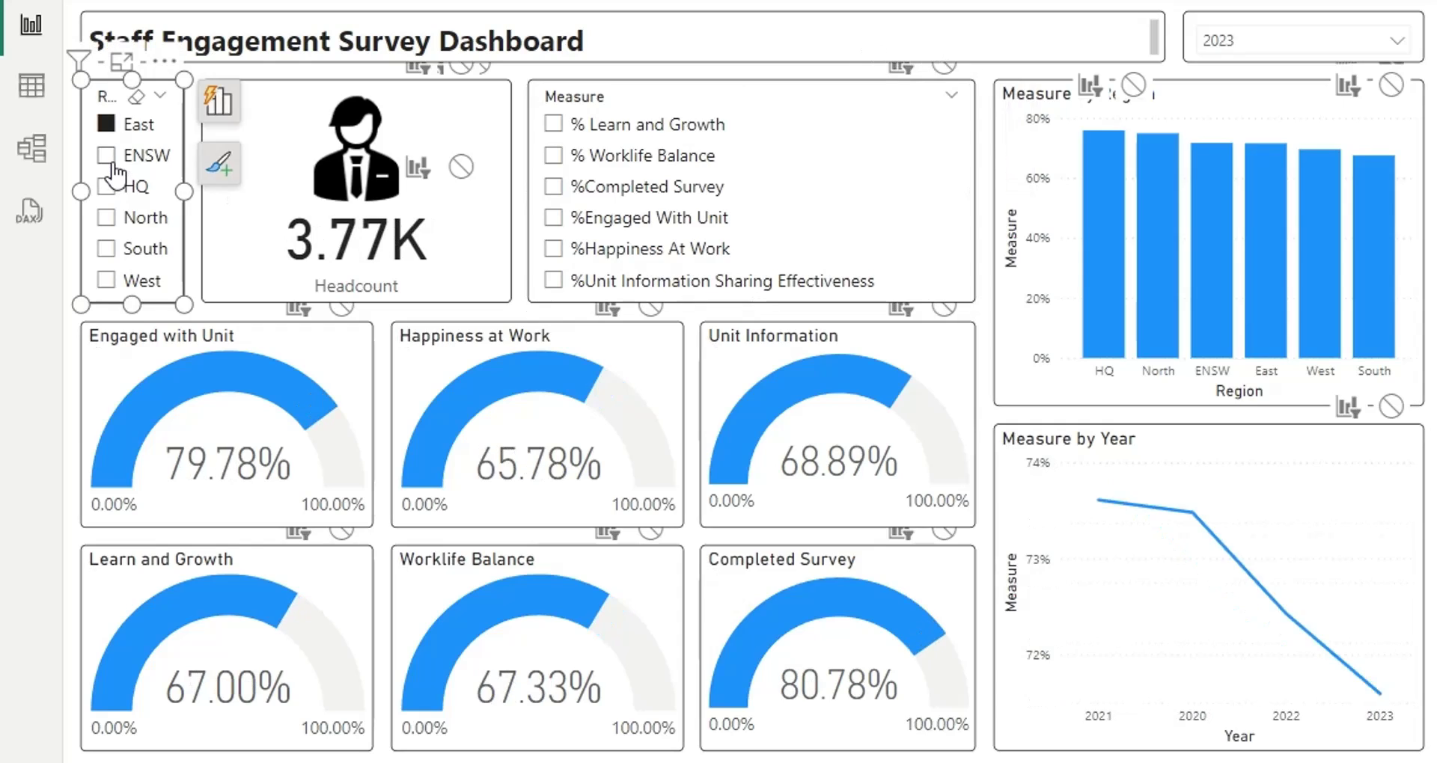
{"action": "left_click", "coordinate": [107, 156]}
{"action": "left_click", "coordinate": [107, 187]}
{"action": "left_click", "coordinate": [107, 218]}
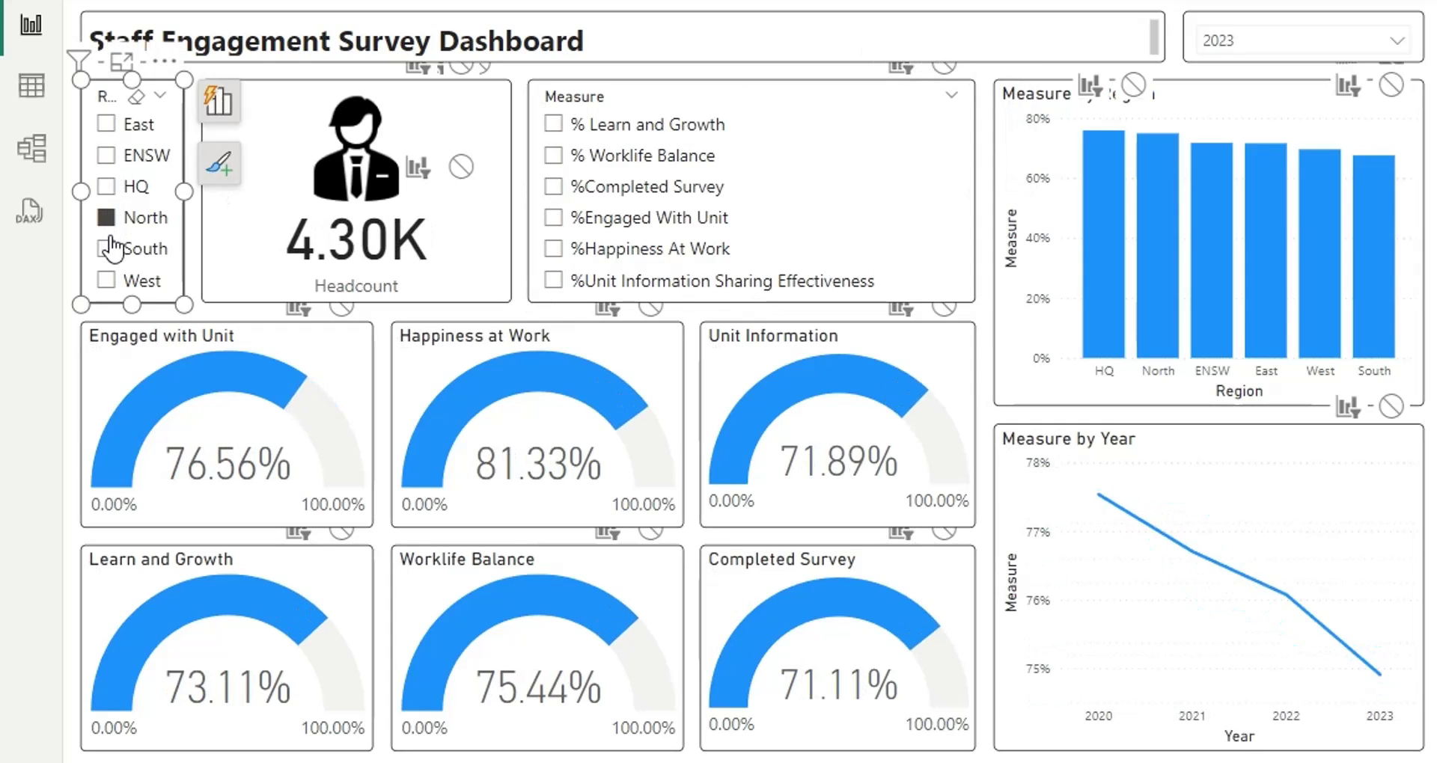
{"action": "left_click", "coordinate": [107, 249]}
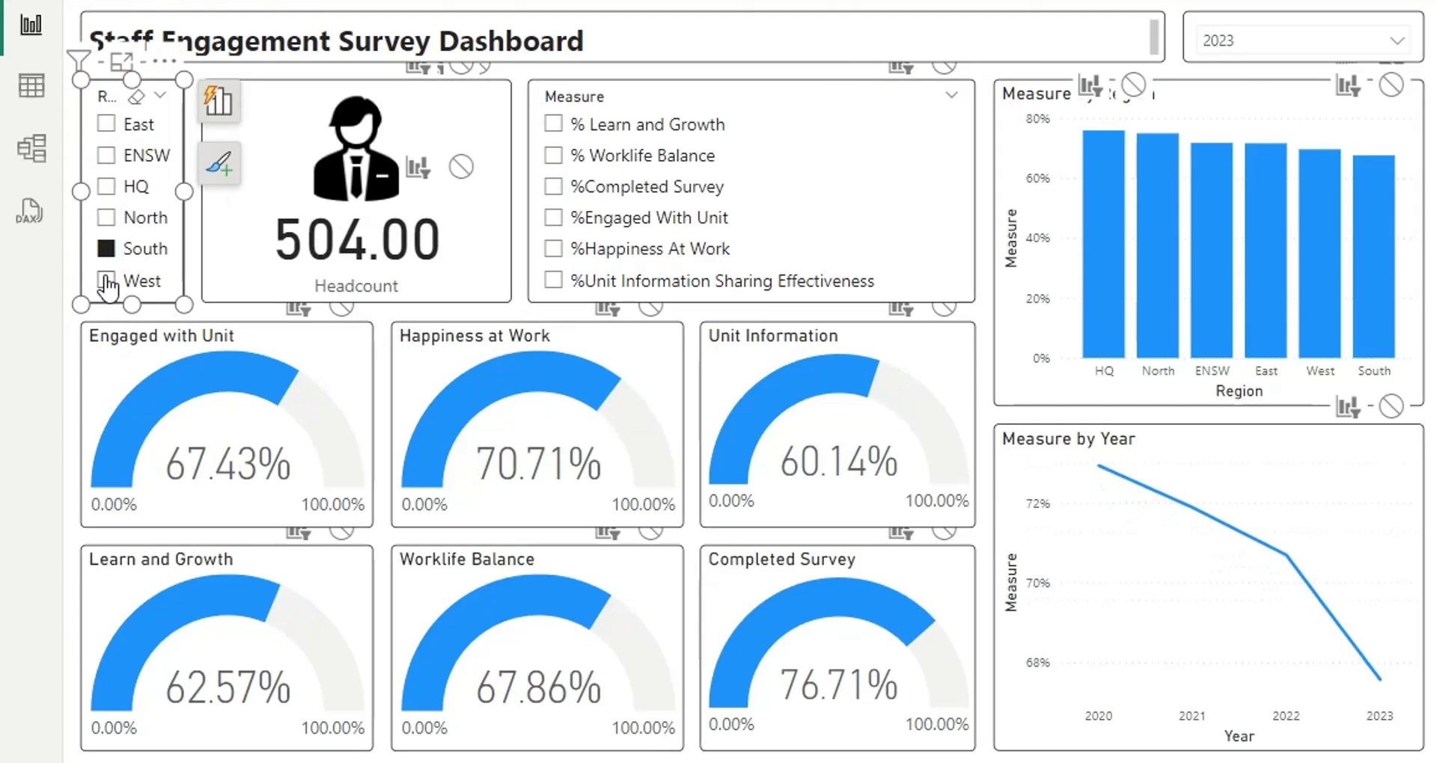
{"action": "left_click", "coordinate": [107, 282]}
{"action": "left_click", "coordinate": [107, 281]}
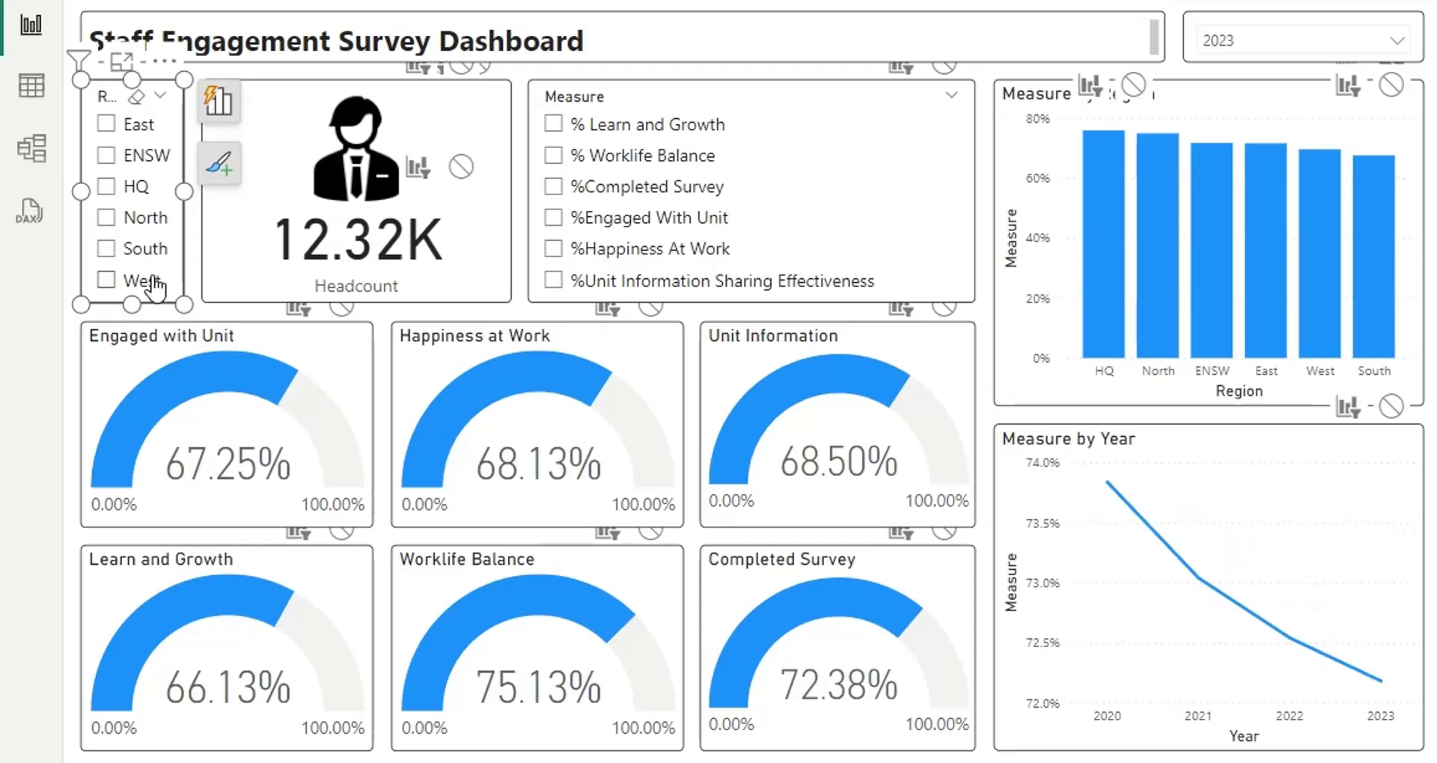
Cross-filter the dashboard by each bar of the Measure by Region chart, from HQ to South, and clear the highlight.
{"action": "left_click", "coordinate": [1095, 284]}
{"action": "left_click", "coordinate": [1160, 292]}
{"action": "left_click", "coordinate": [1213, 301]}
{"action": "left_click", "coordinate": [1266, 301]}
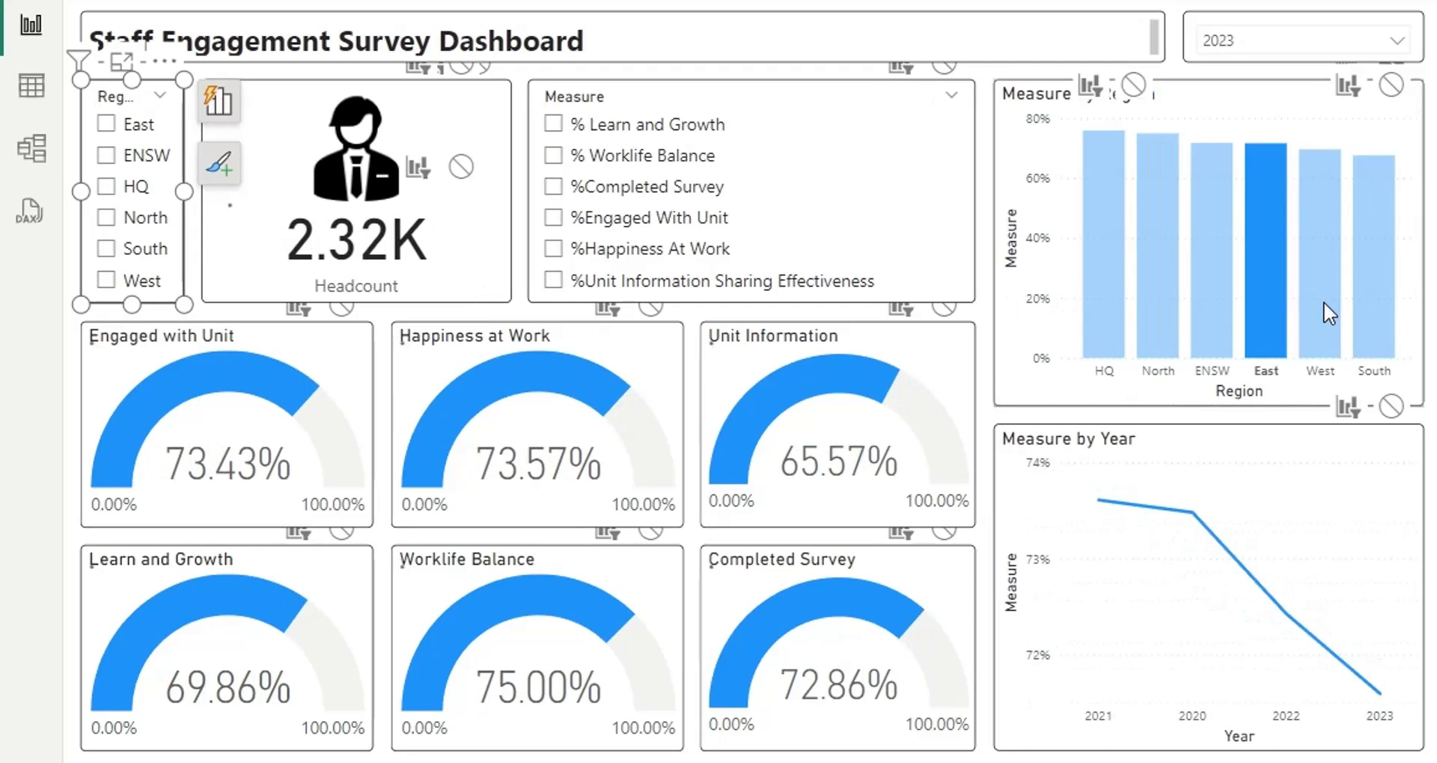
{"action": "left_click", "coordinate": [1324, 302]}
{"action": "left_click", "coordinate": [1374, 309]}
{"action": "left_click", "coordinate": [1374, 309]}
Filter the dashboard by each year in the year slicer, from 2020 through 2022, and return to 2023.
{"action": "left_click", "coordinate": [1373, 41]}
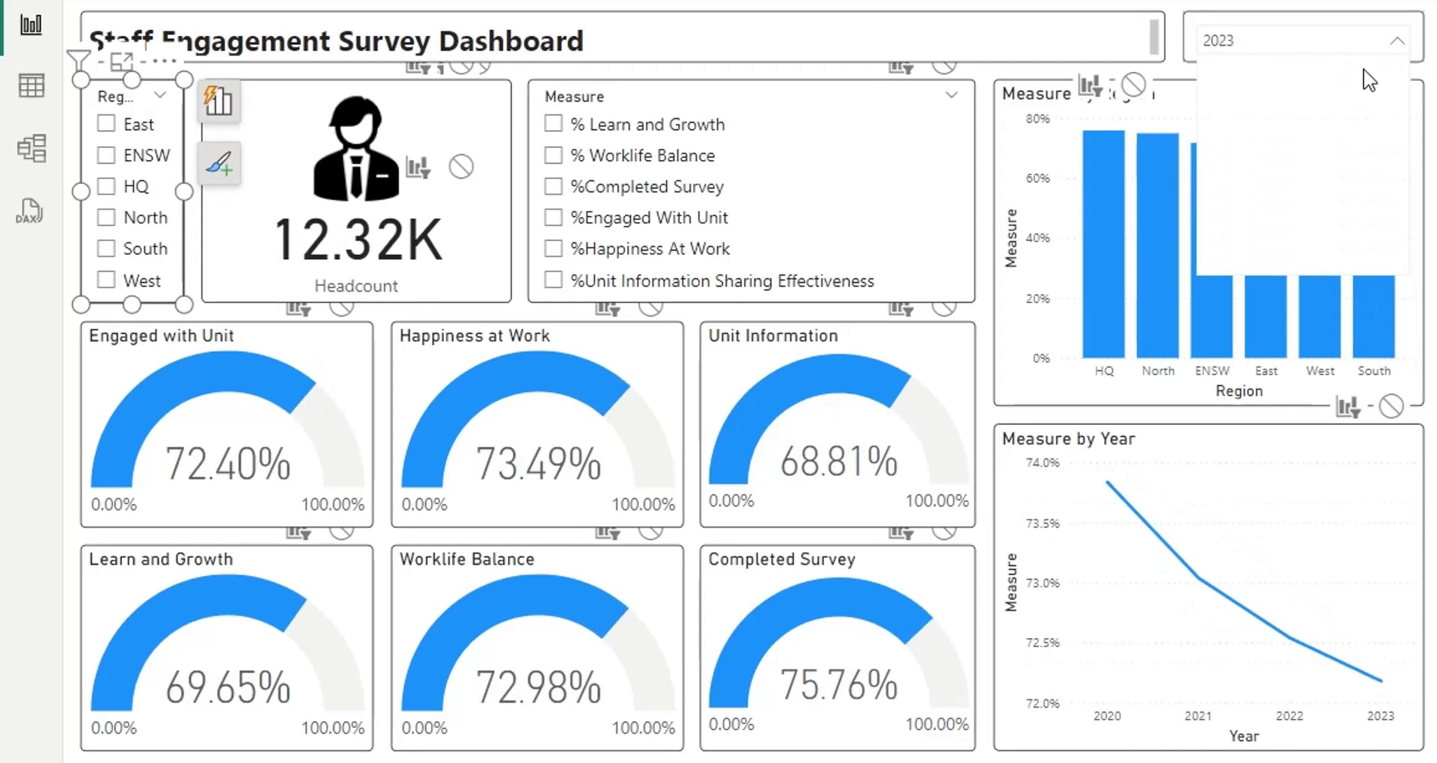
{"action": "left_click", "coordinate": [1246, 72]}
{"action": "left_click", "coordinate": [1246, 54]}
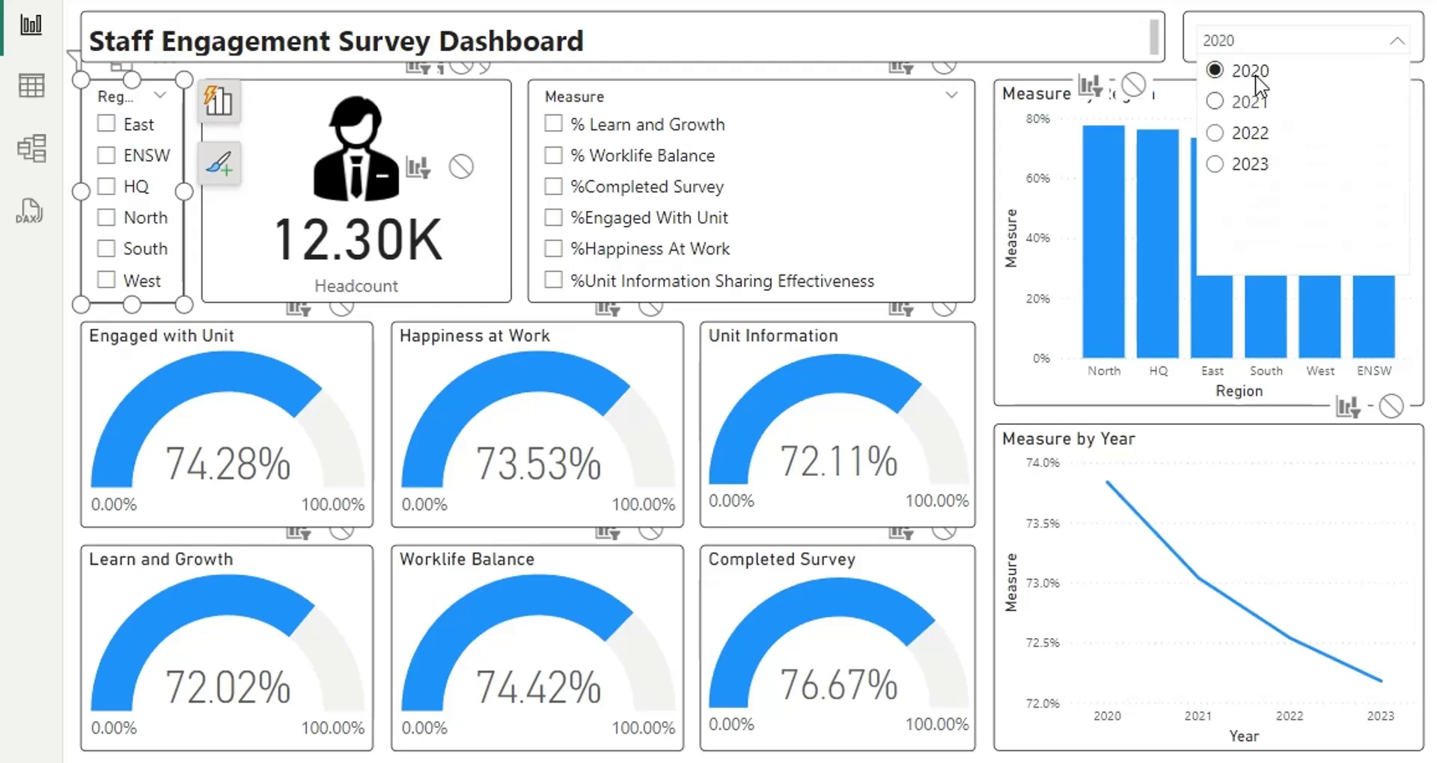
{"action": "left_click", "coordinate": [1249, 101]}
{"action": "left_click", "coordinate": [1272, 44]}
{"action": "left_click", "coordinate": [1249, 133]}
{"action": "left_click", "coordinate": [1291, 47]}
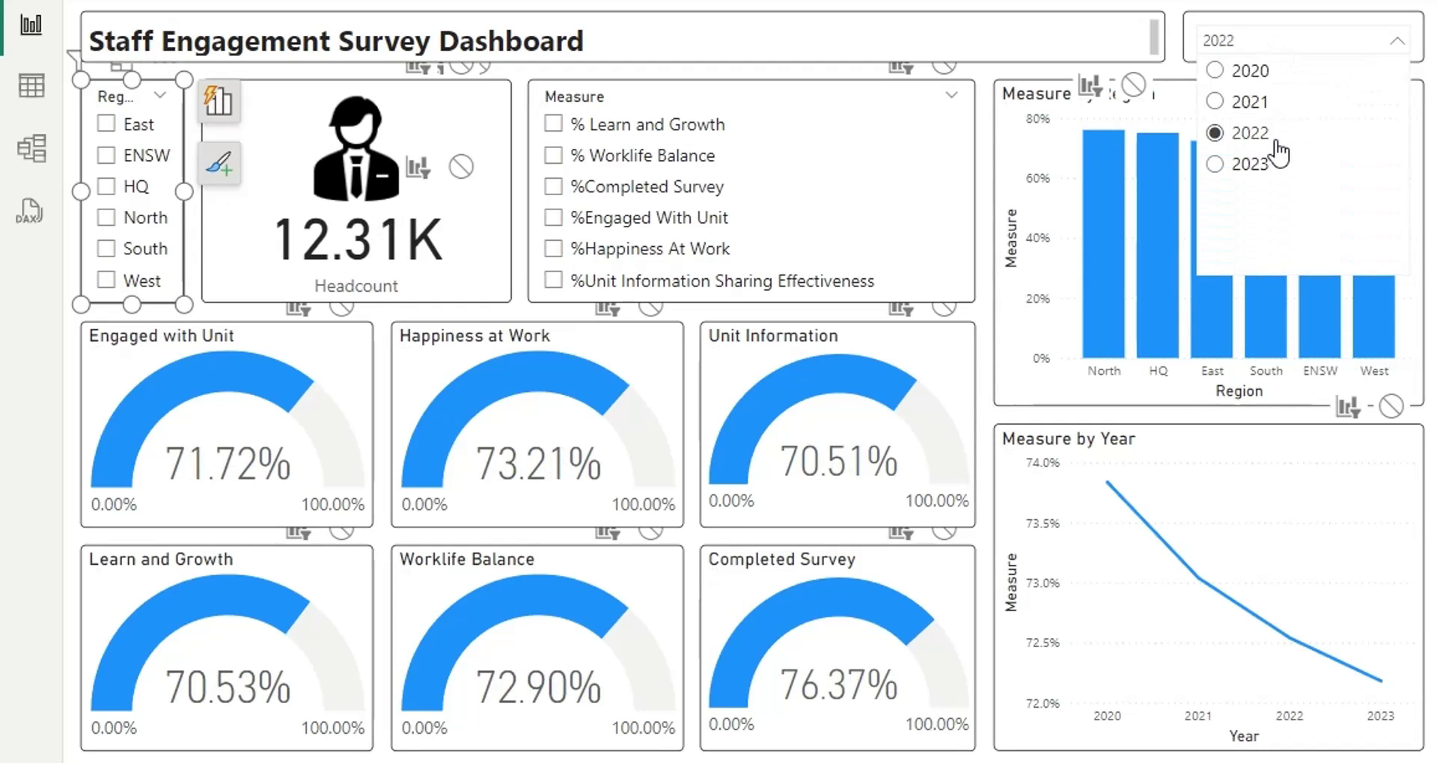
{"action": "left_click", "coordinate": [1270, 164]}
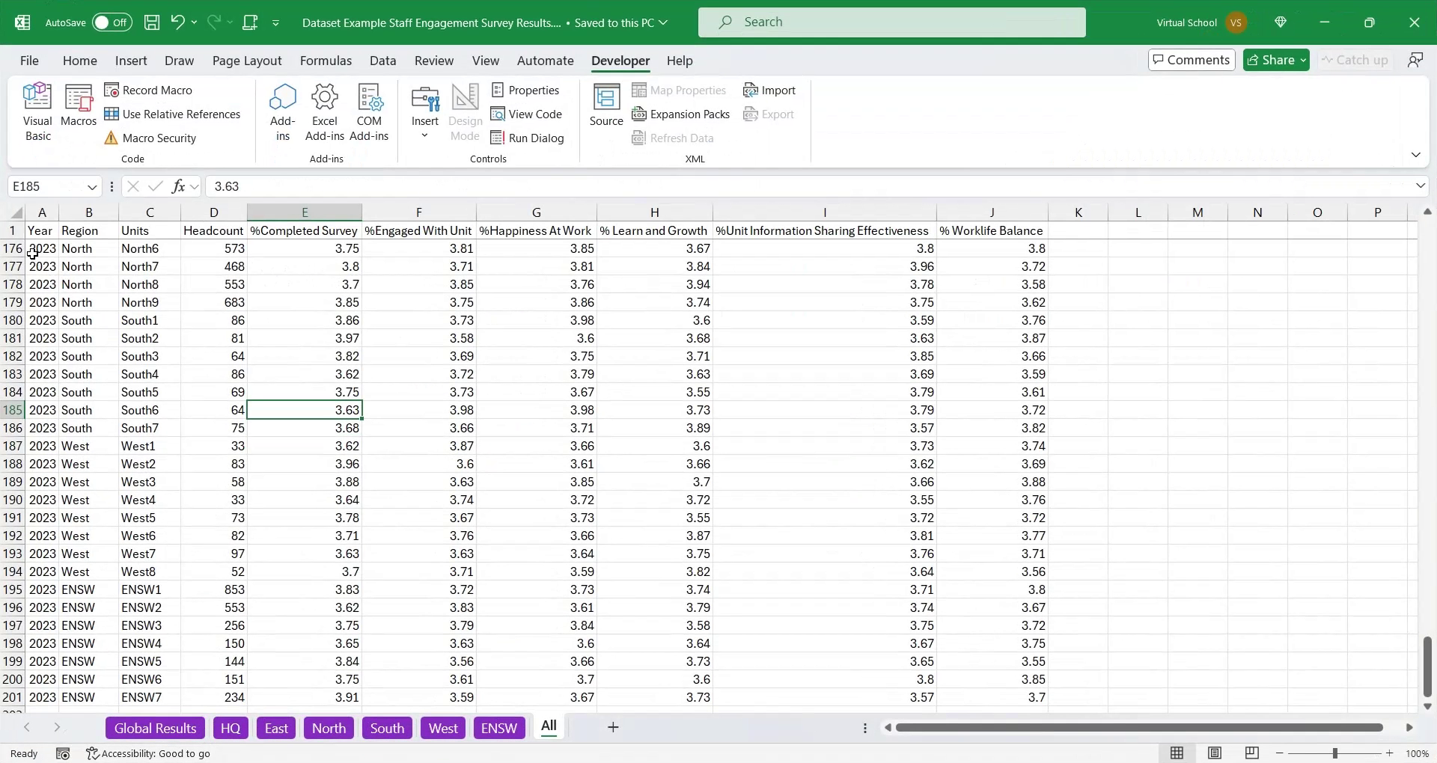
Examine the Year column and the first rows of the All sheet in the Excel survey dataset.
{"action": "left_click", "coordinate": [45, 213]}
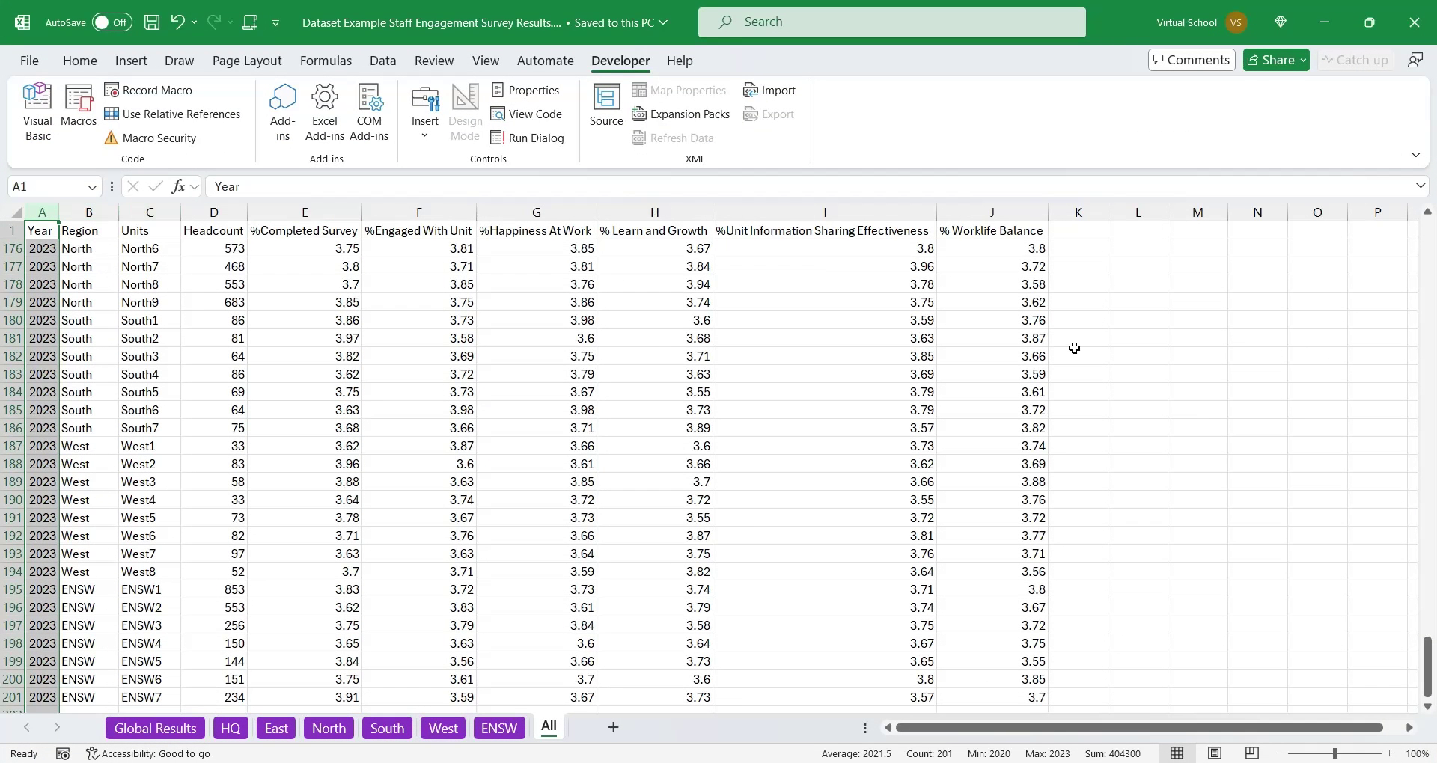
{"action": "left_click_drag", "start_coordinate": [1427, 670], "coordinate": [1428, 243]}
{"action": "left_click", "coordinate": [93, 384]}
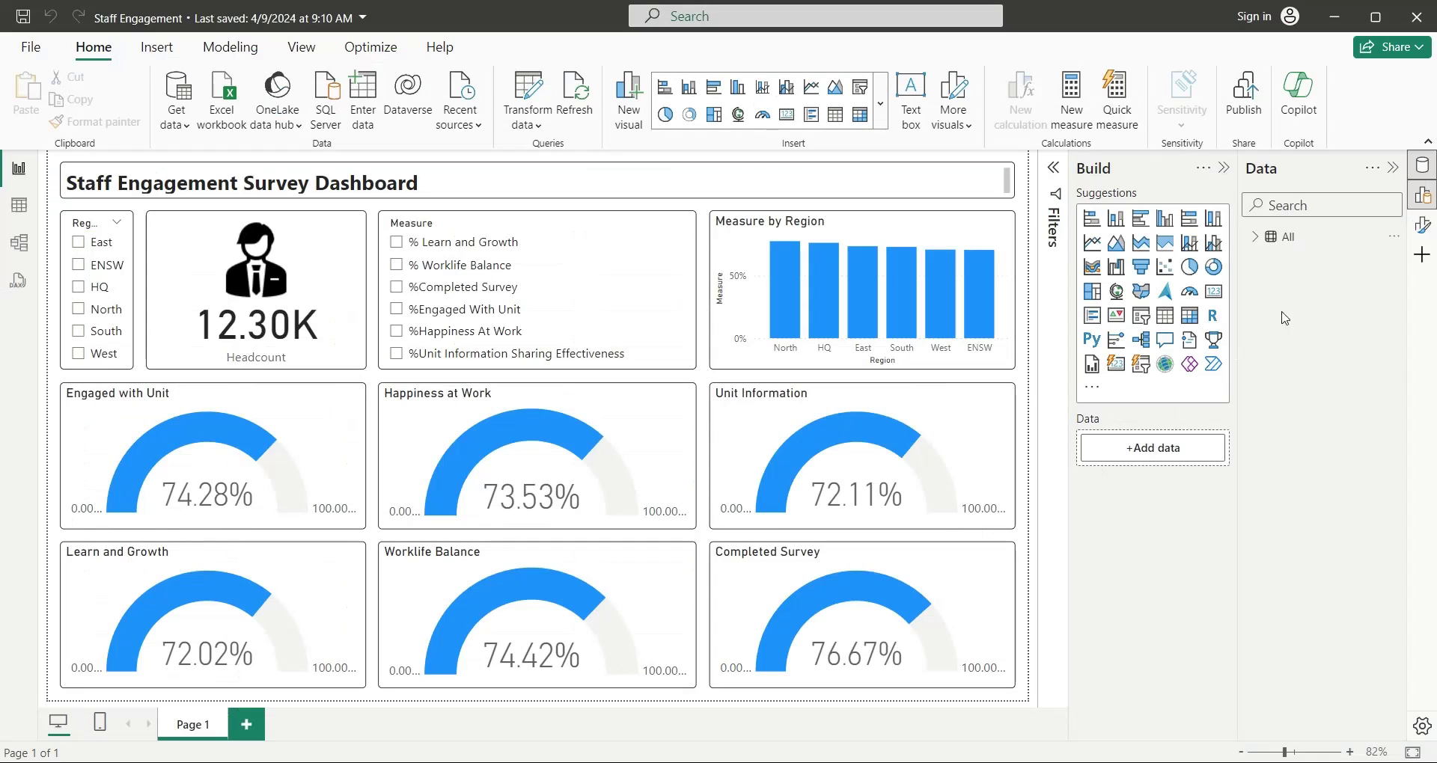
In Power BI, expand the fields of the All table and open its query for editing in Power Query Editor.
{"action": "left_click", "coordinate": [1254, 237]}
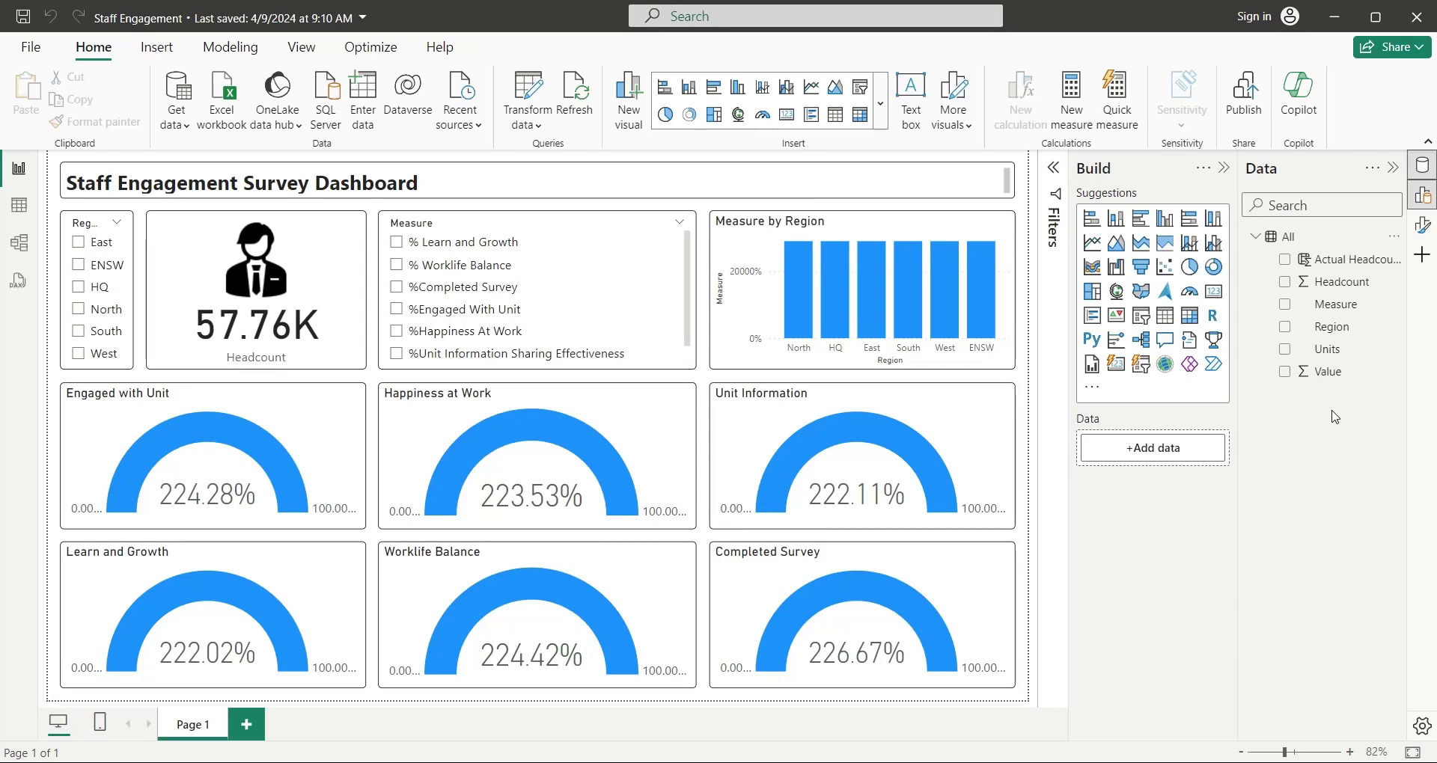
{"action": "right_click", "coordinate": [1306, 238]}
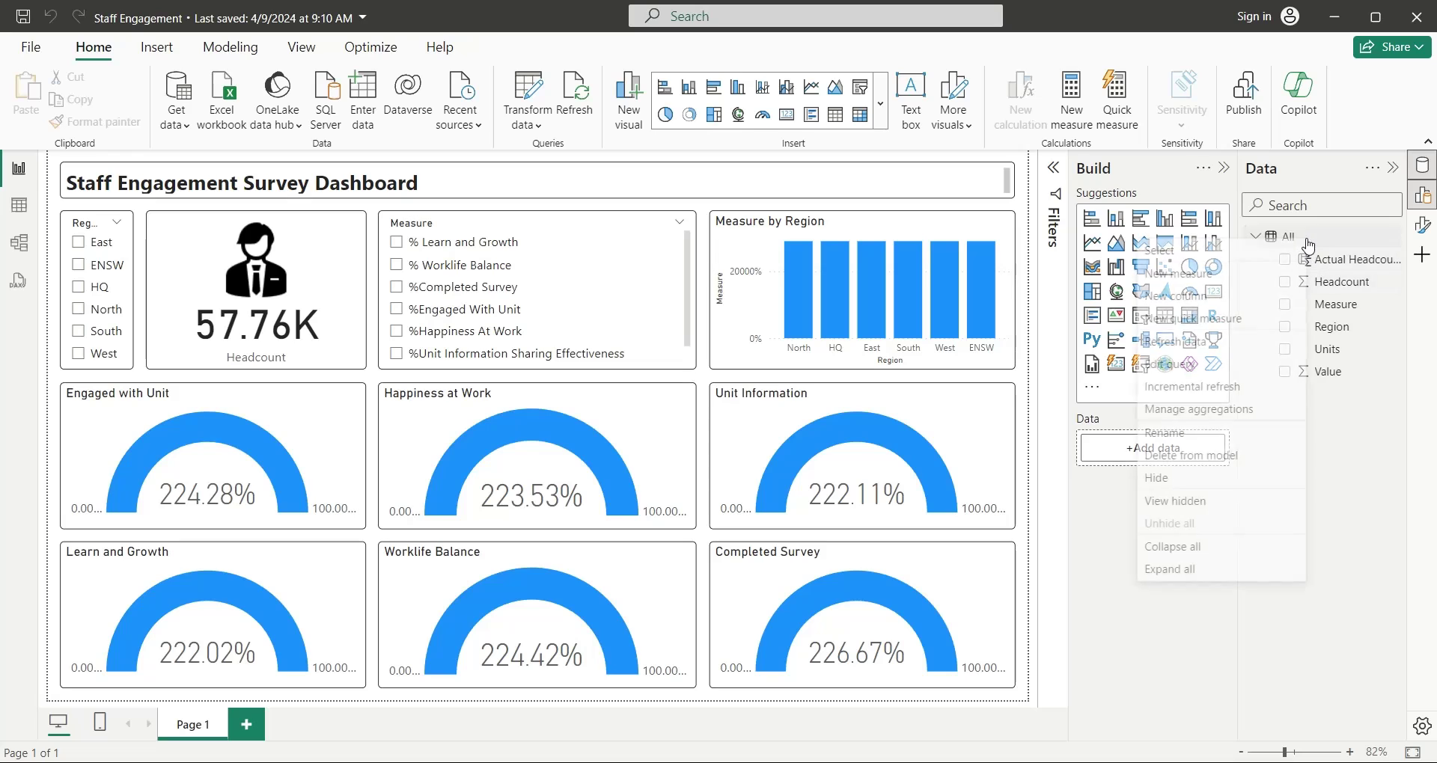
{"action": "left_click", "coordinate": [1227, 365]}
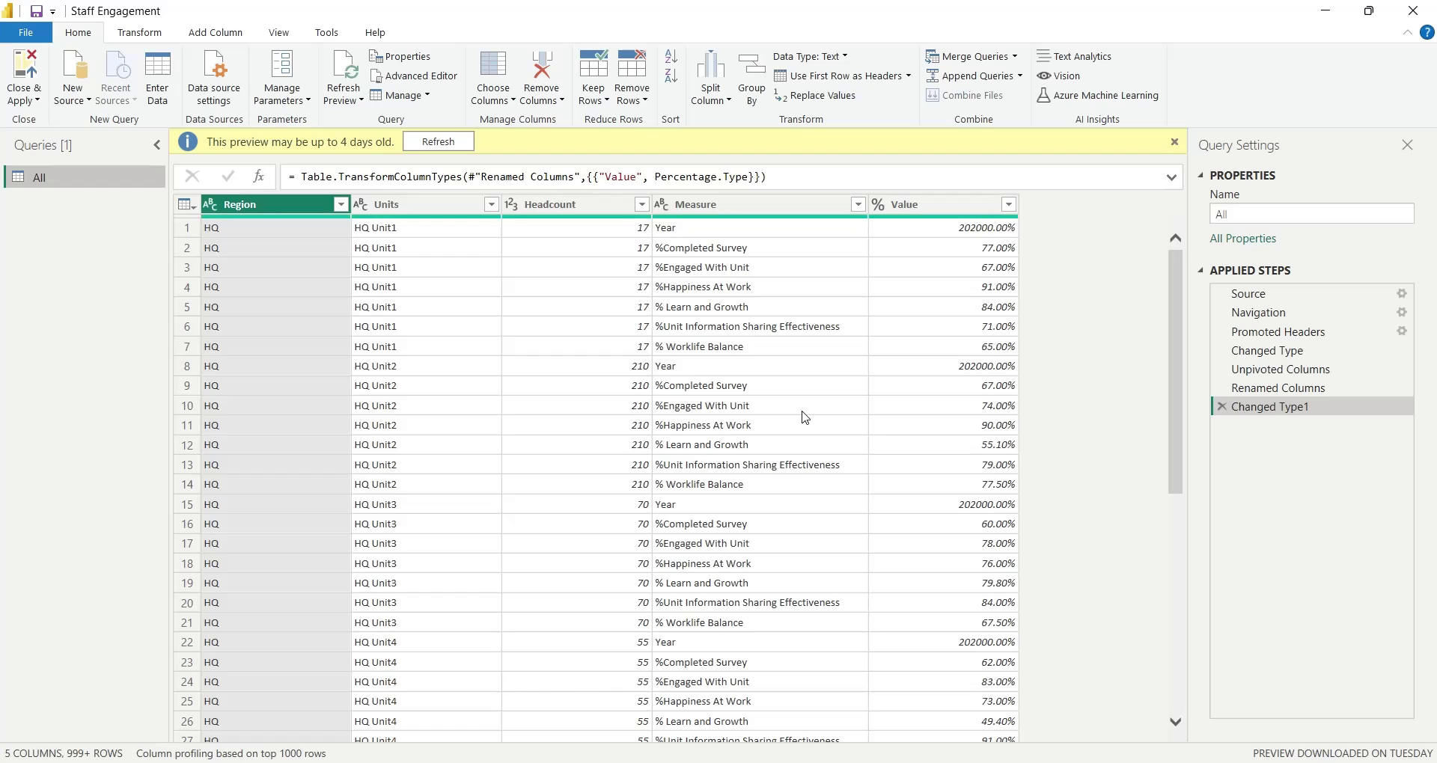
Select the Source step of the All query and refresh its data preview.
{"action": "left_click", "coordinate": [1247, 294]}
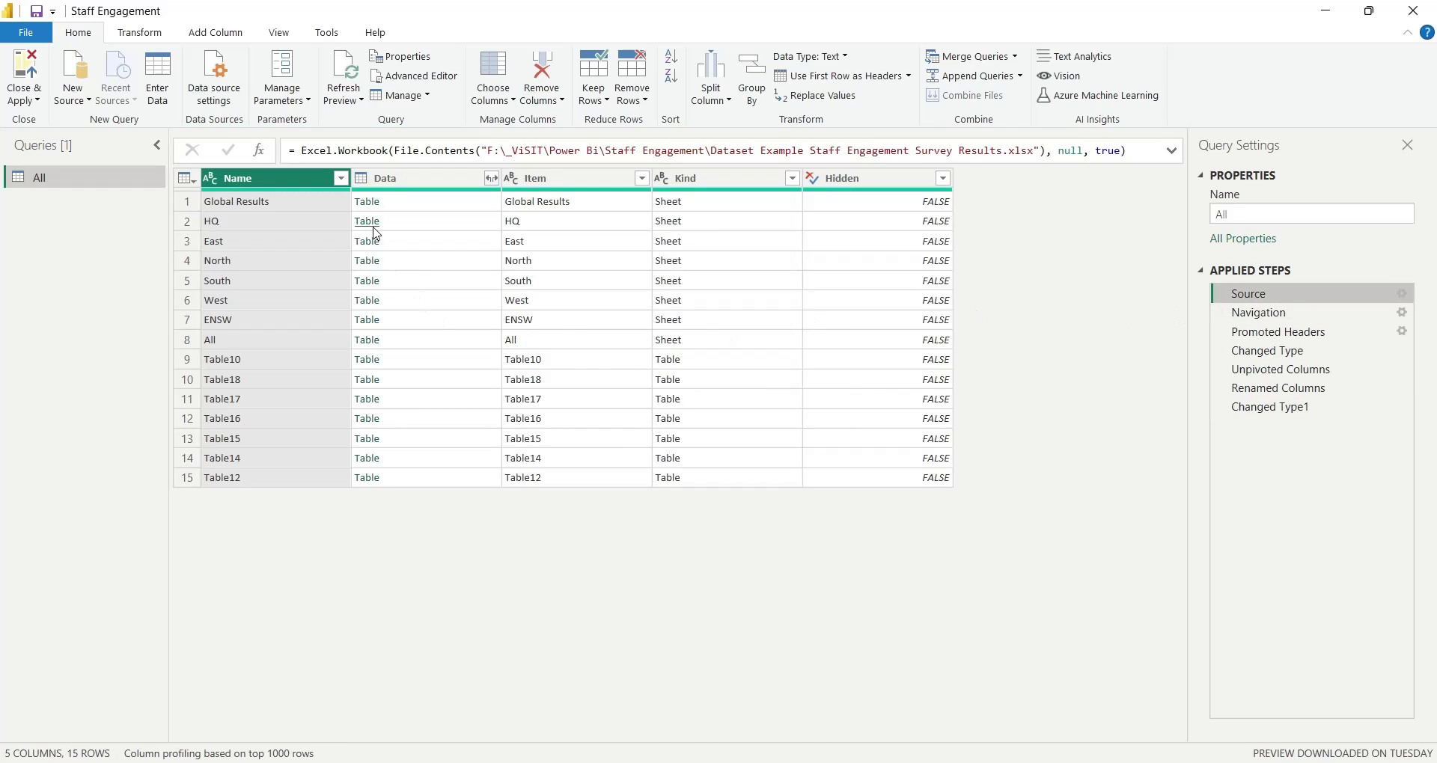
{"action": "left_click", "coordinate": [344, 75]}
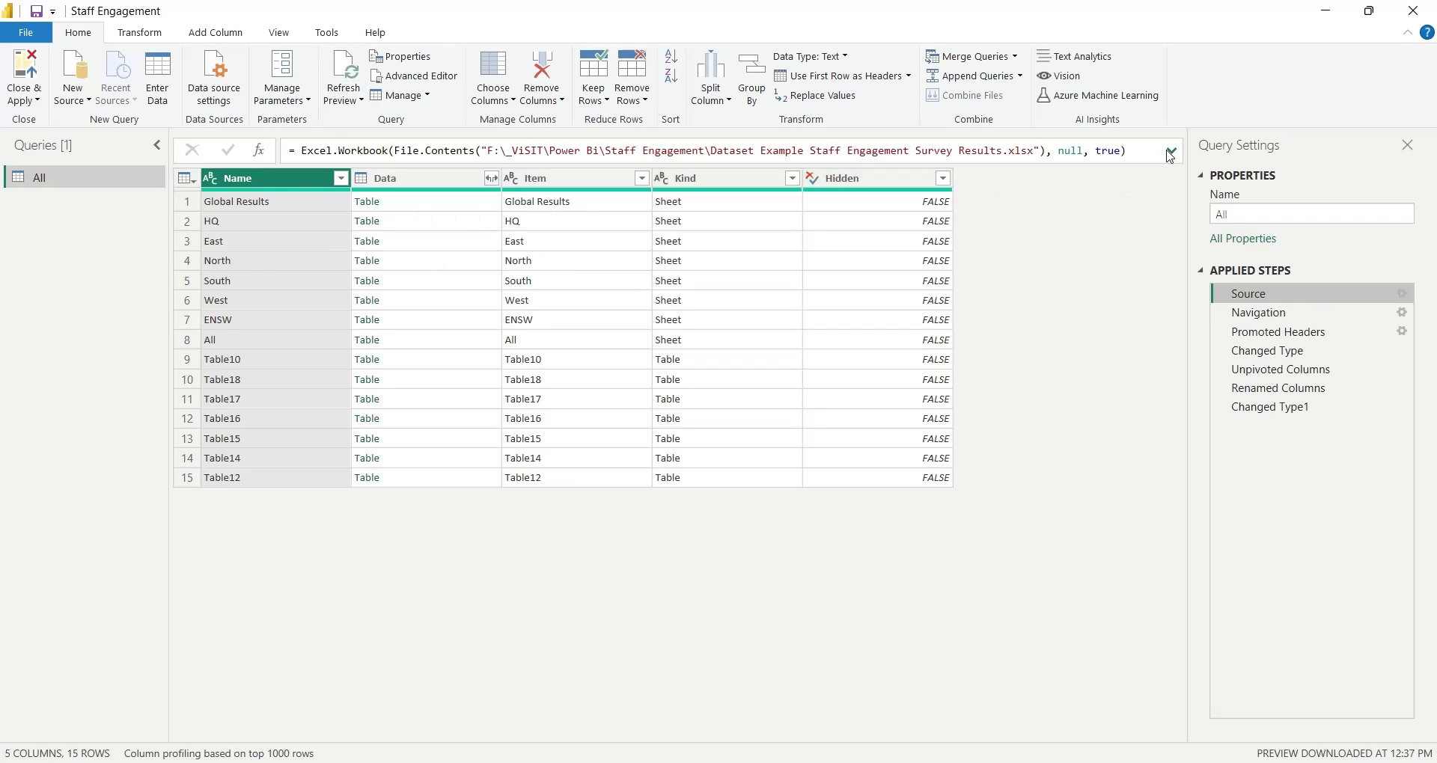
{"action": "left_click", "coordinate": [1170, 156]}
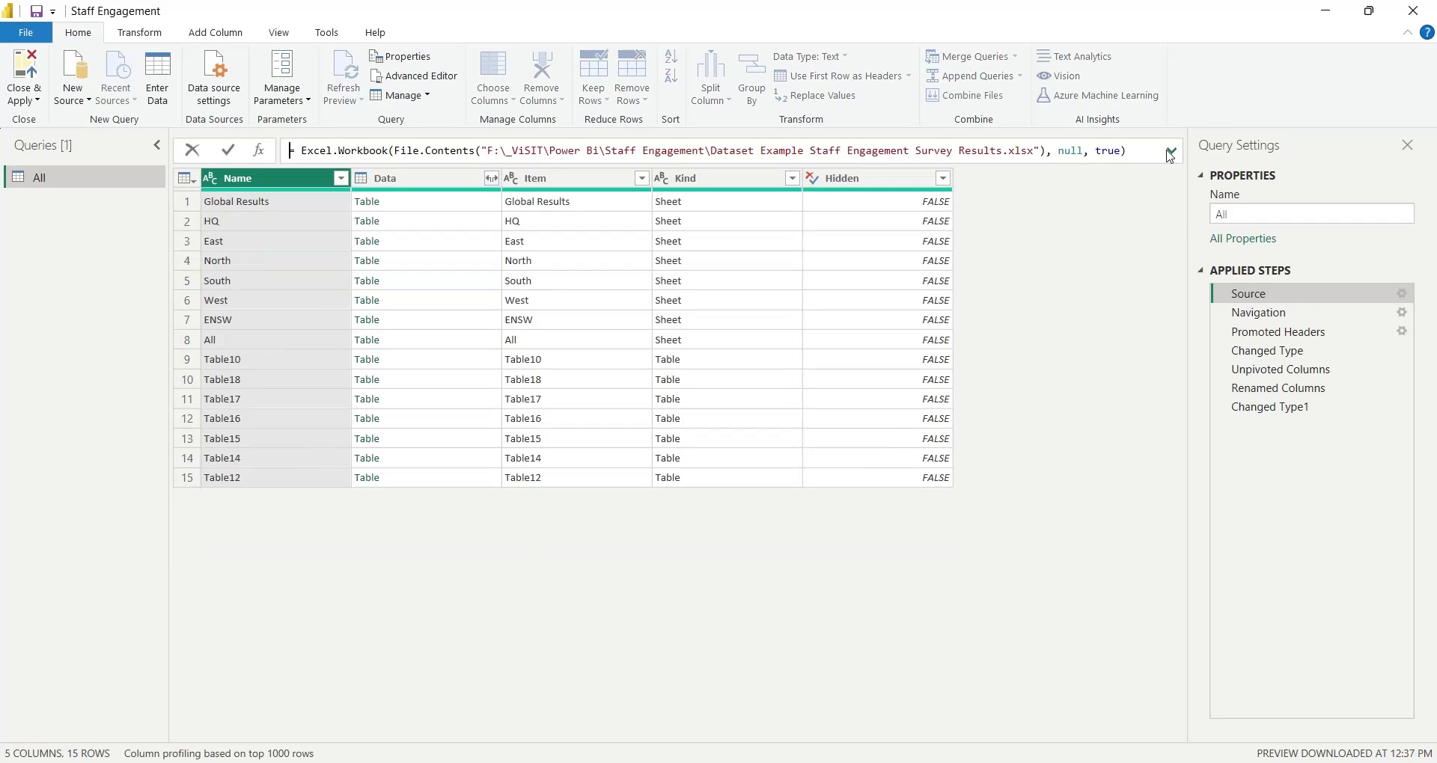
{"action": "left_click", "coordinate": [1235, 296]}
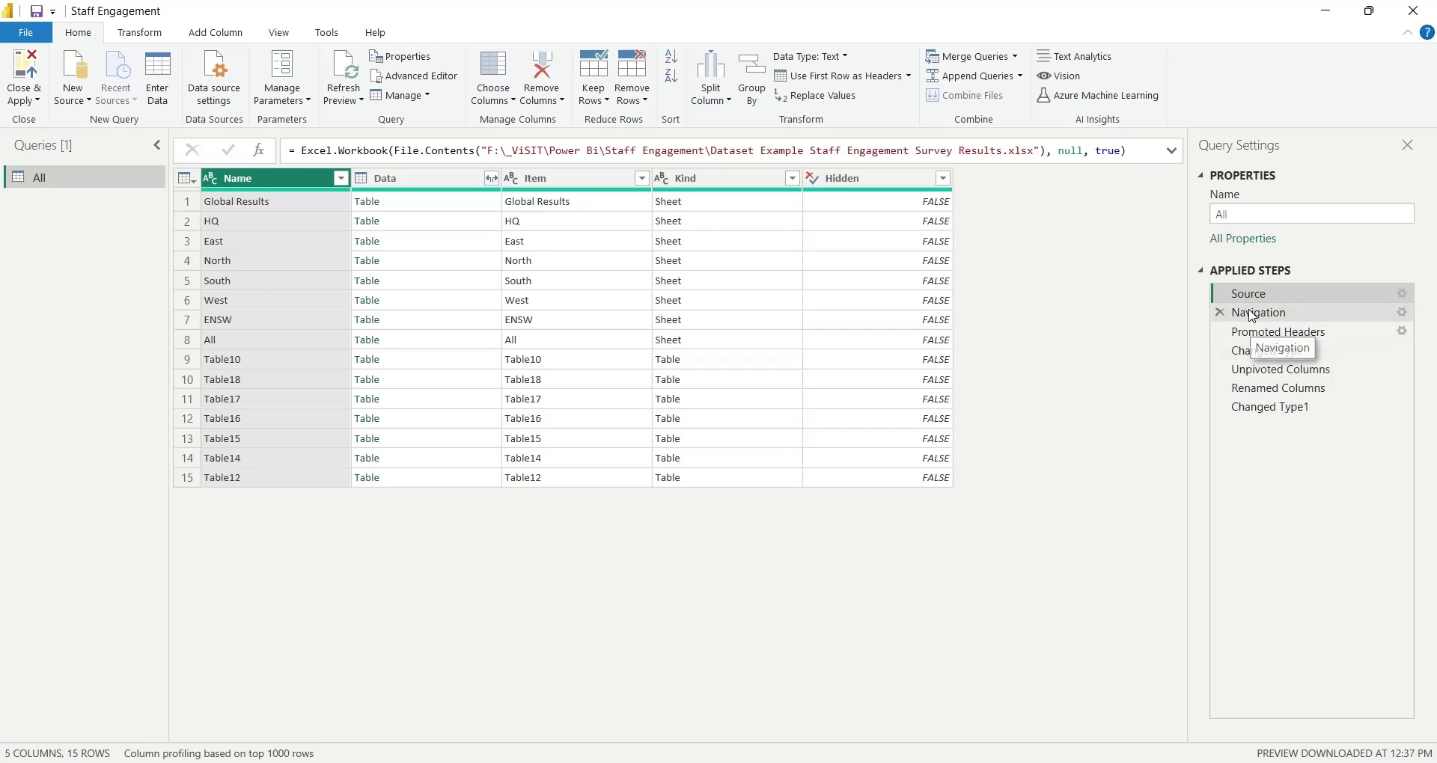
Review the Navigation, Promoted Headers and Changed Type steps, checking the columns of the All query.
{"action": "left_click", "coordinate": [1259, 313]}
{"action": "key", "text": "Down"}
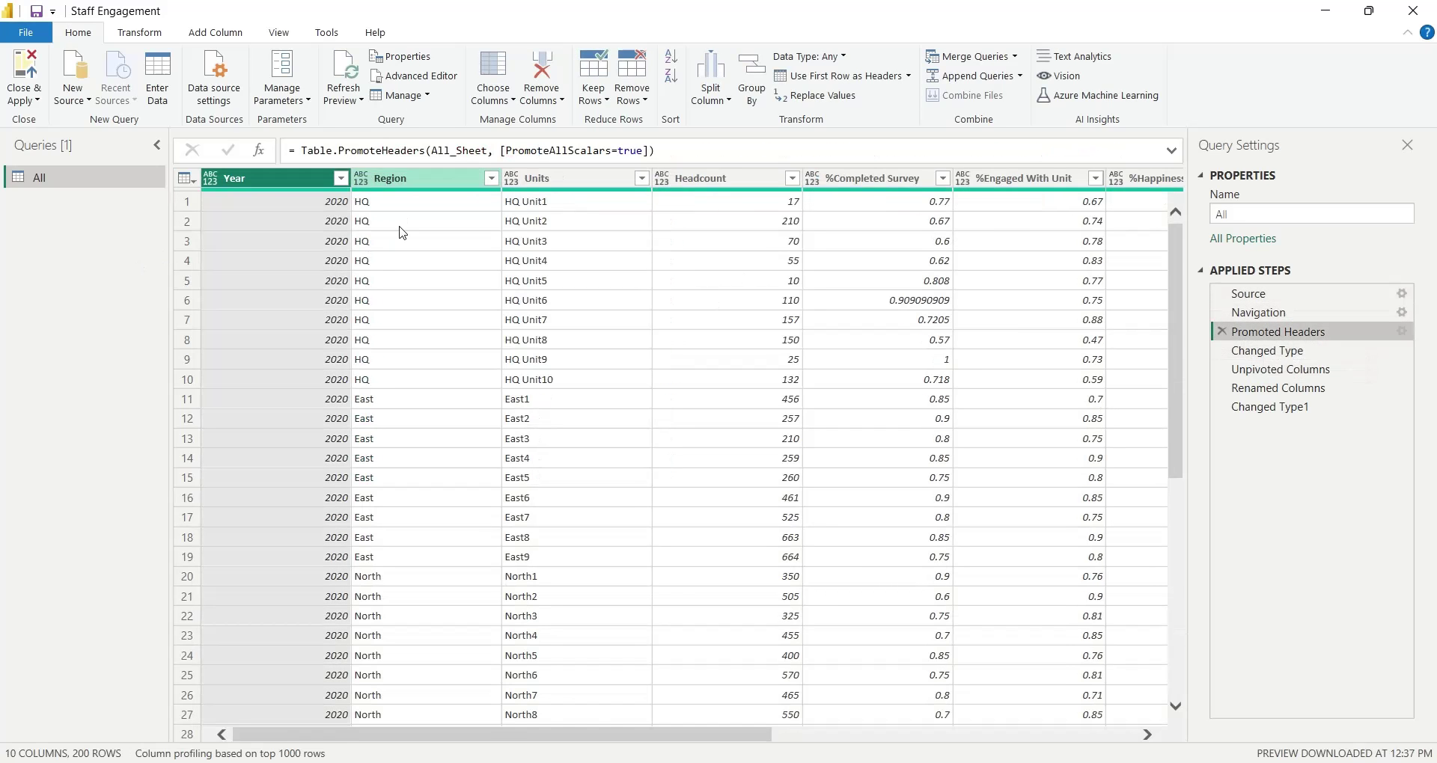
{"action": "key", "text": "Down"}
{"action": "scroll", "coordinate": [598, 743], "scroll_direction": "right", "scroll_amount": 5}
Add "Year" before "Region" in the list of columns excluded from unpivoting in the Unpivoted Columns step's formula.
{"action": "left_click", "coordinate": [1280, 369]}
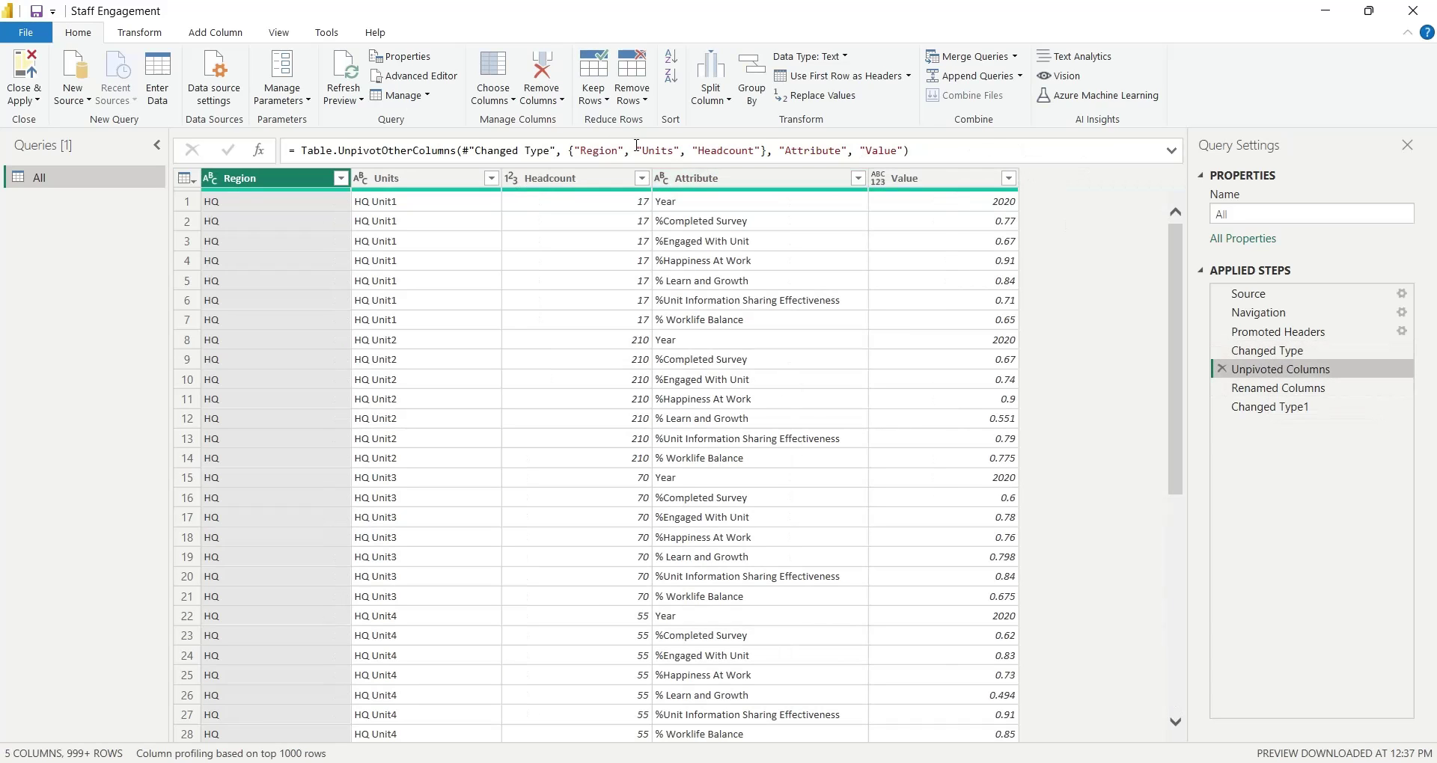
{"action": "left_click", "coordinate": [573, 151]}
{"action": "type", "text": "Year"}
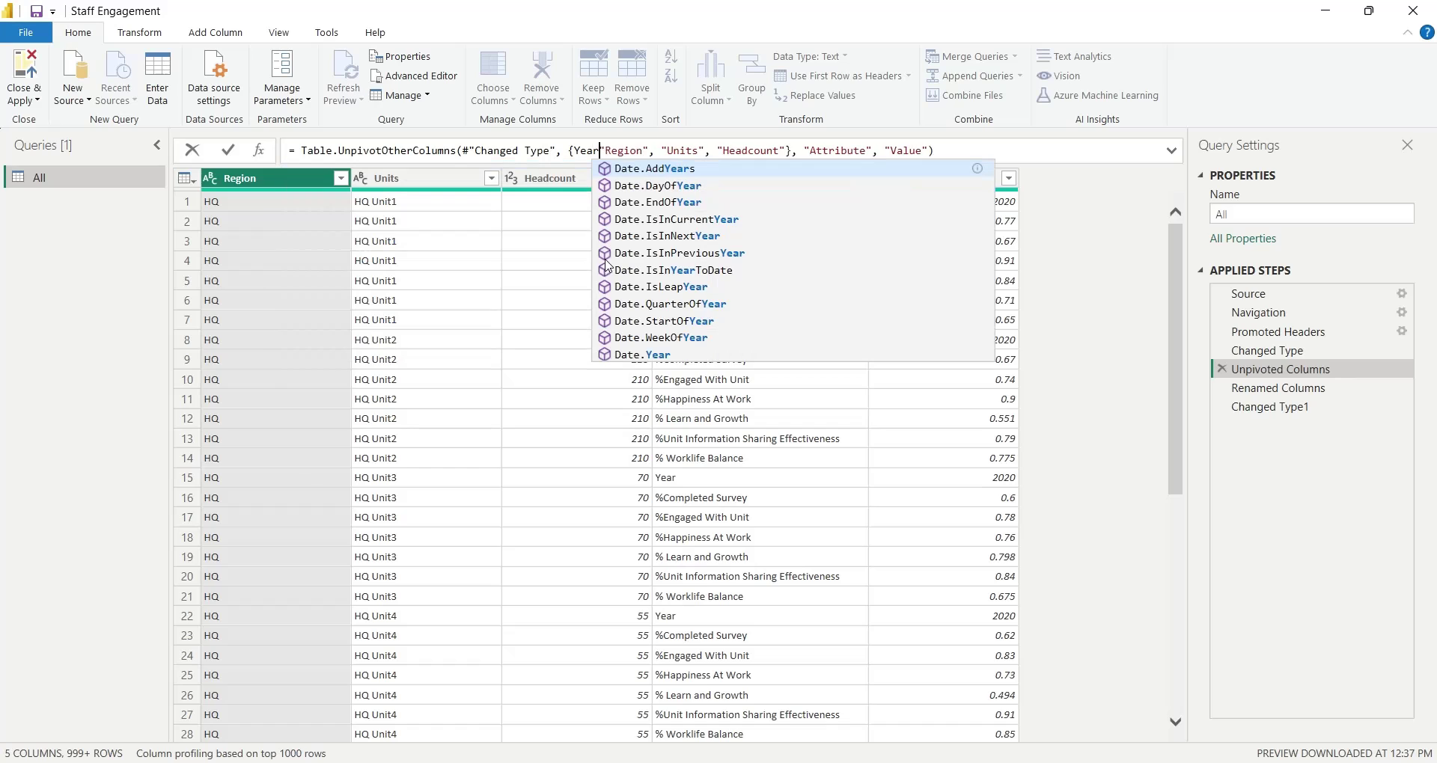
{"action": "left_click", "coordinate": [575, 149]}
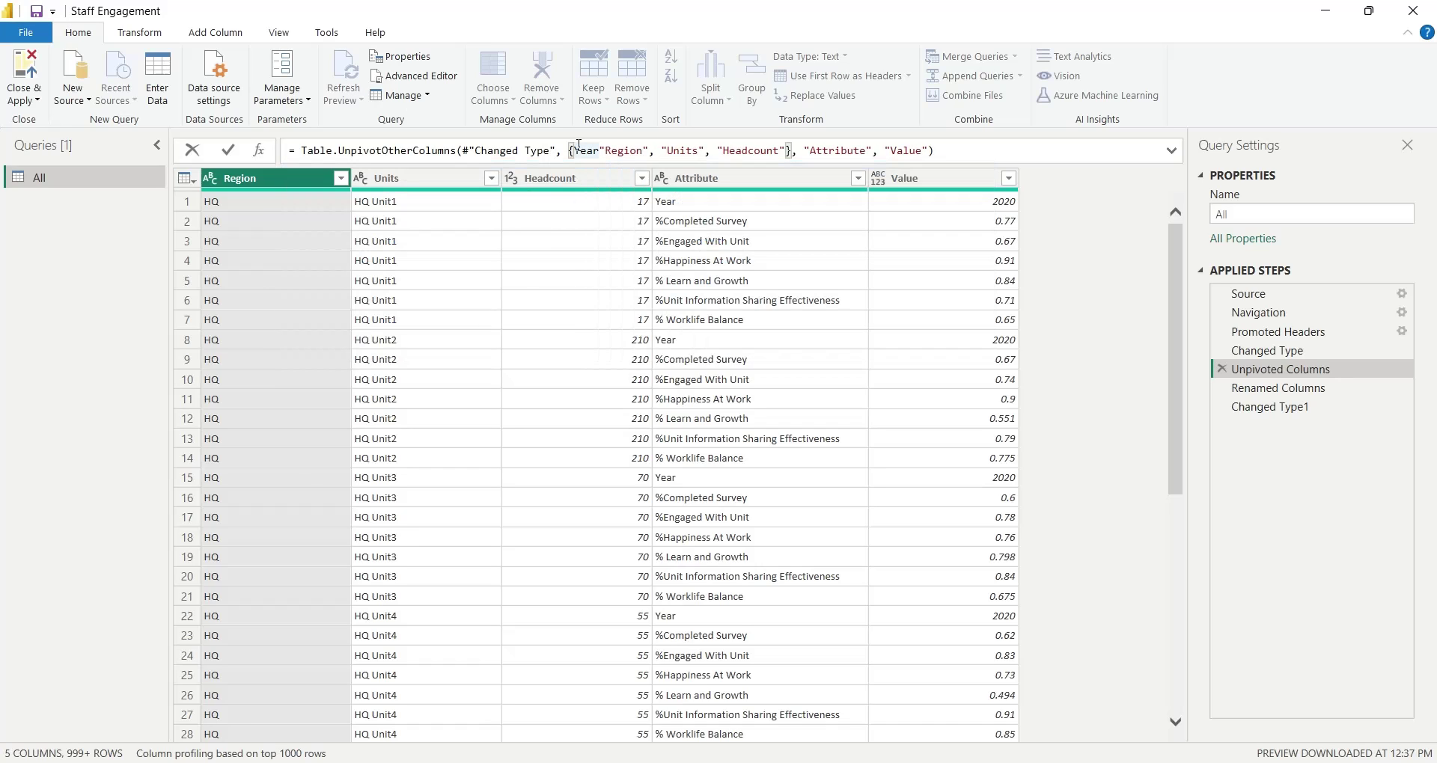
{"action": "type", "text": "\""}
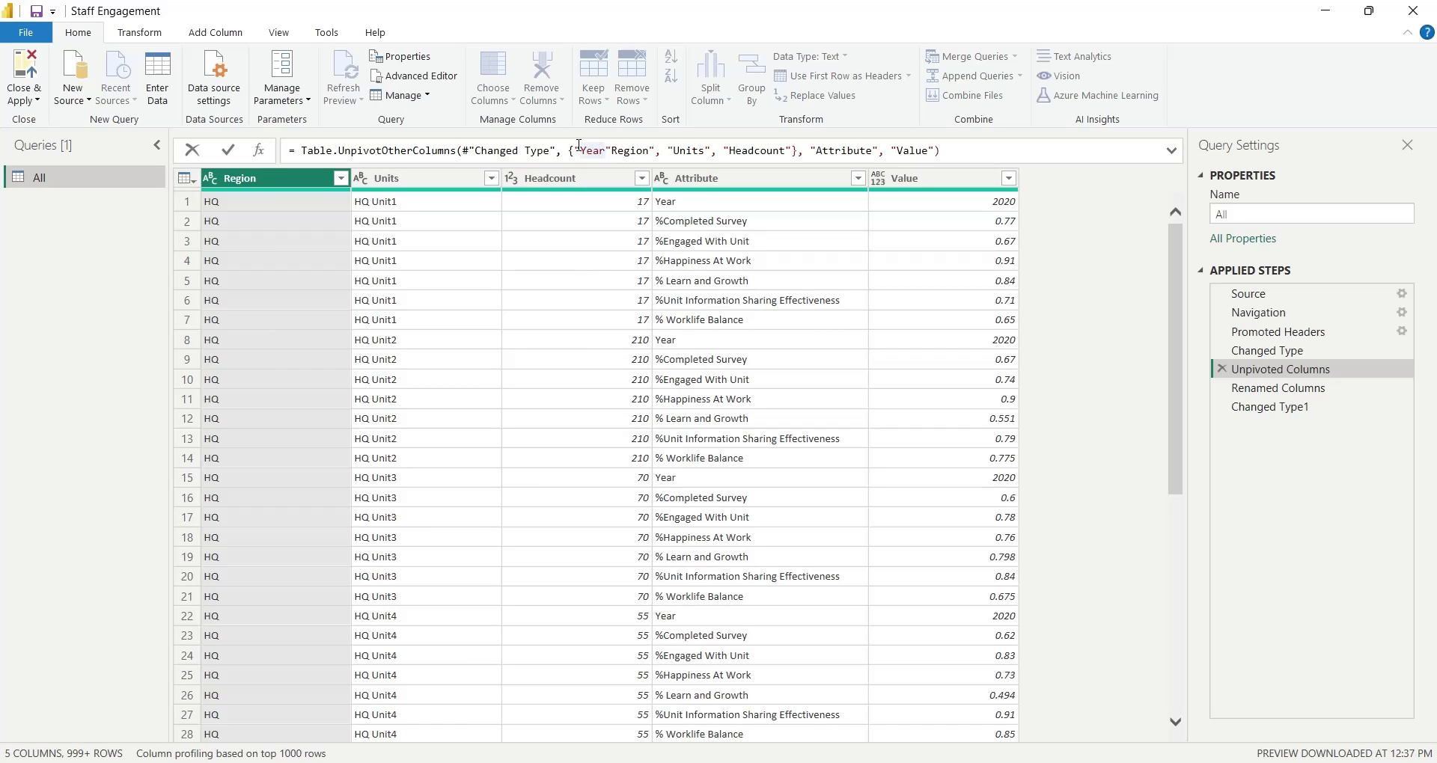
{"action": "type", "text": "\","}
{"action": "key", "text": "Return"}
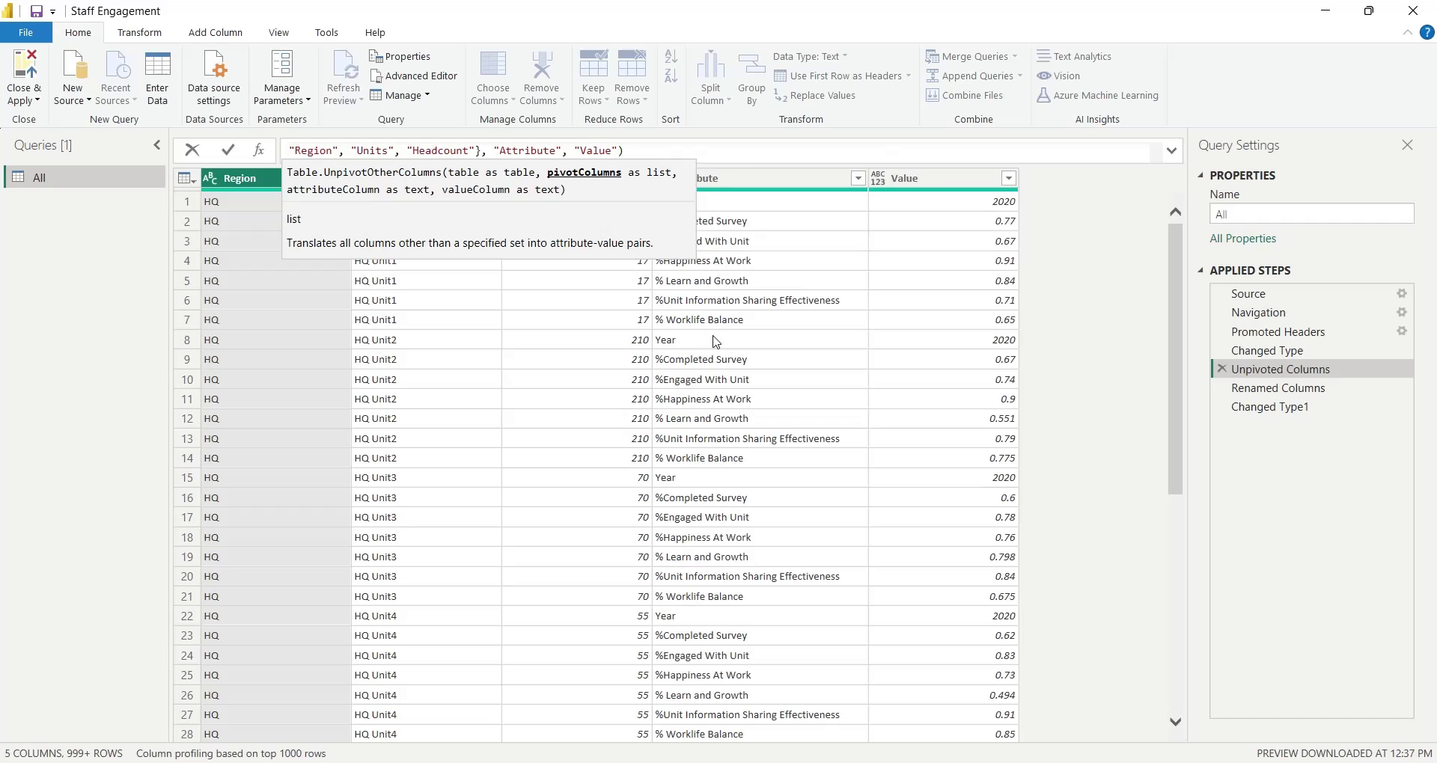
{"action": "key", "text": "BackSpace"}
{"action": "left_click", "coordinate": [230, 150]}
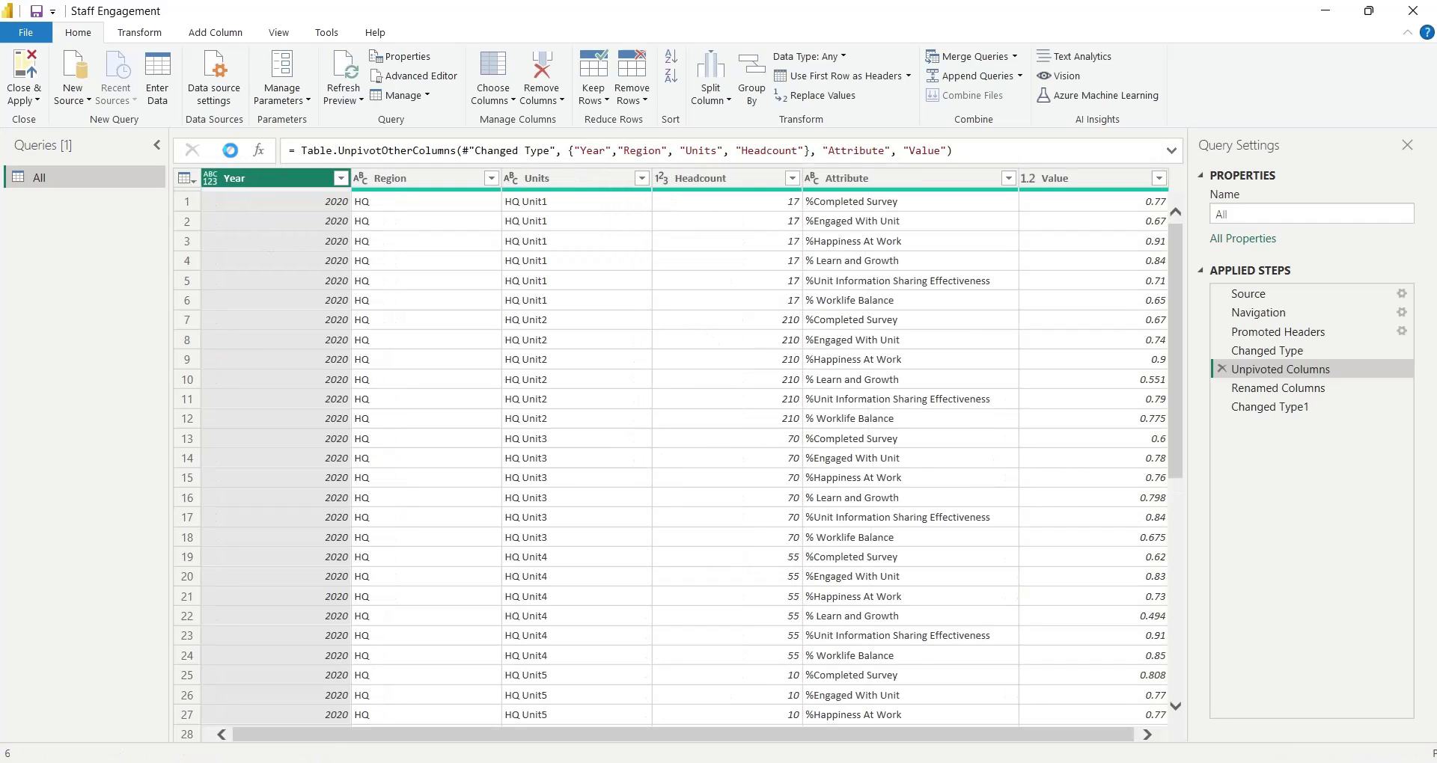
Check the Renamed Columns and Changed Type1 steps, and close the query editor with the changes applied.
{"action": "left_click", "coordinate": [1276, 387]}
{"action": "left_click", "coordinate": [1264, 406]}
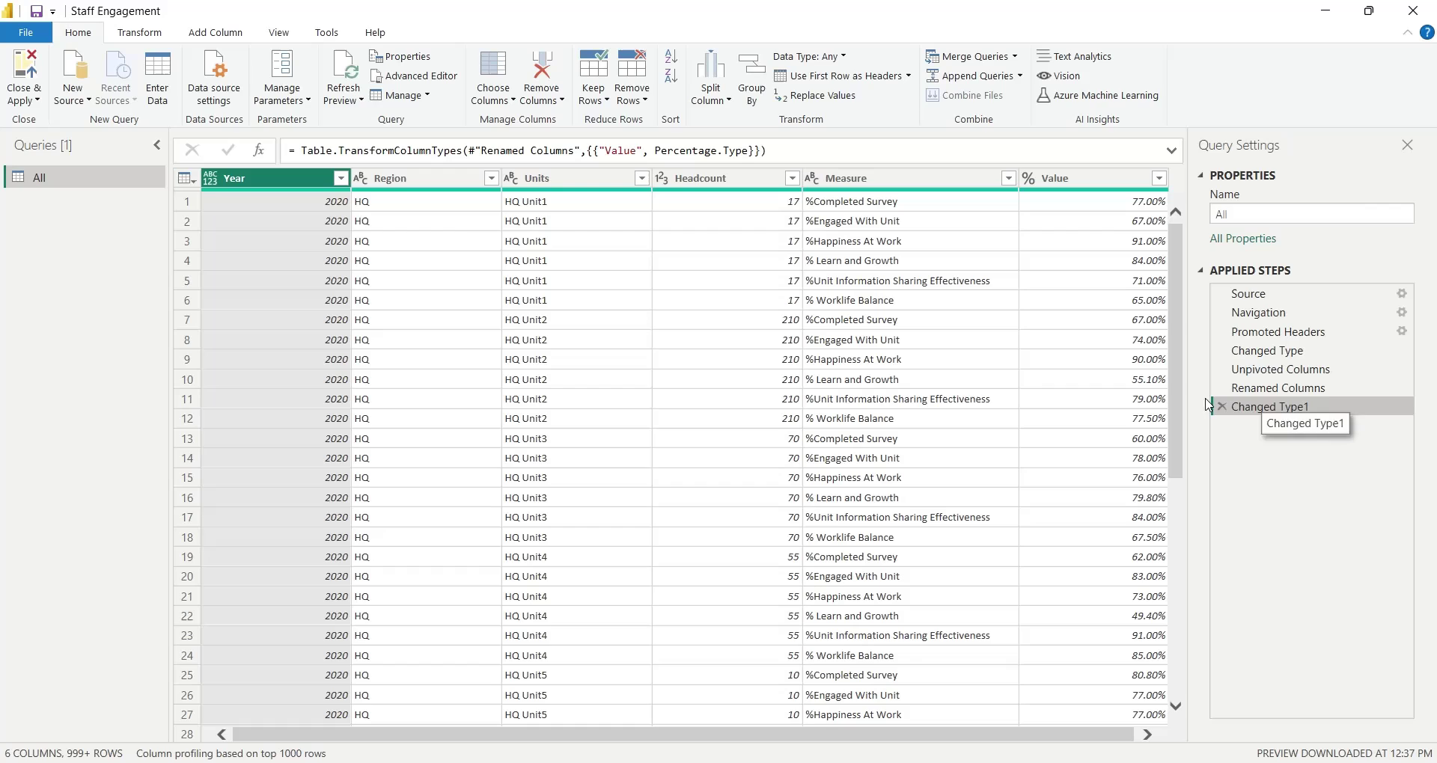
{"action": "left_click", "coordinate": [30, 71]}
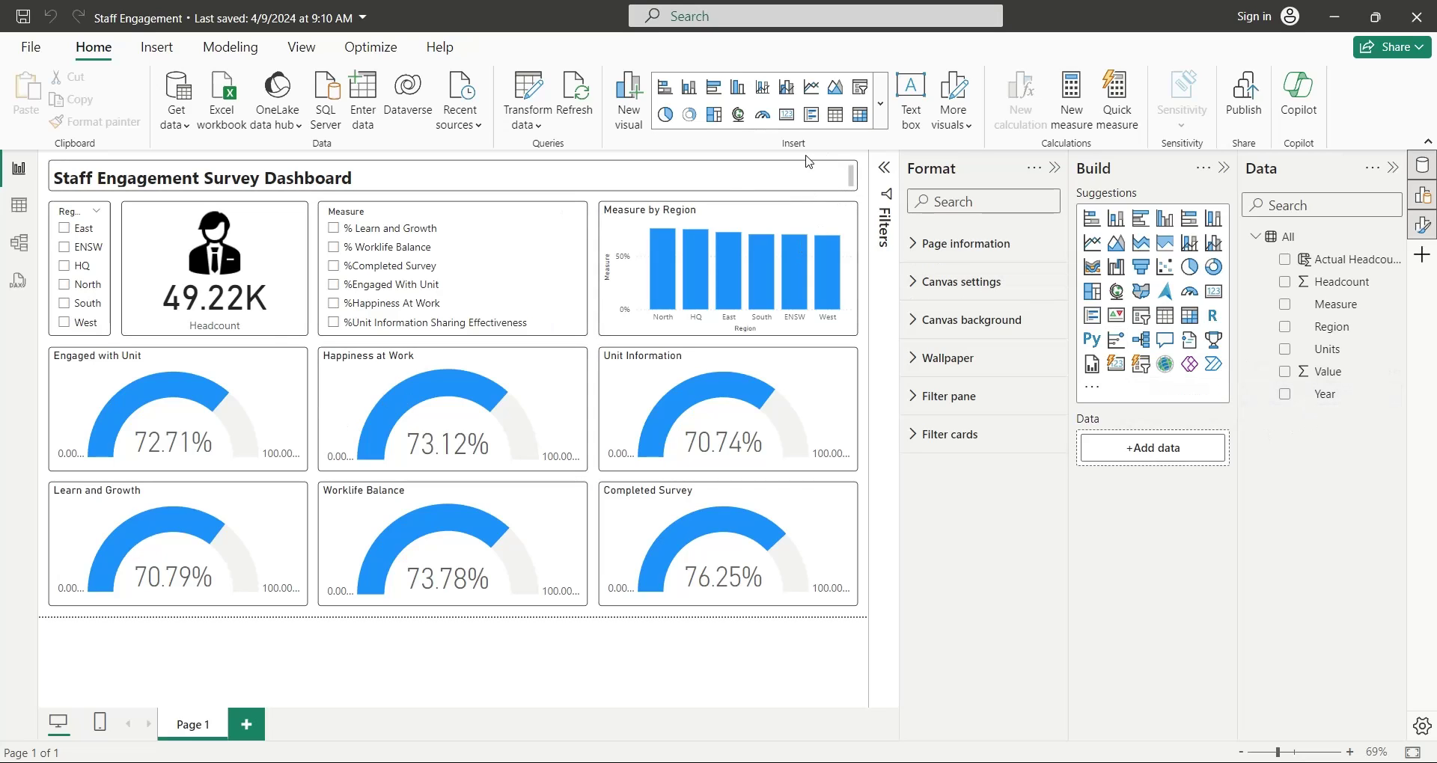
Narrow the Staff Engagement Survey Dashboard title text box to free space beside it in the header row.
{"action": "left_click", "coordinate": [818, 182]}
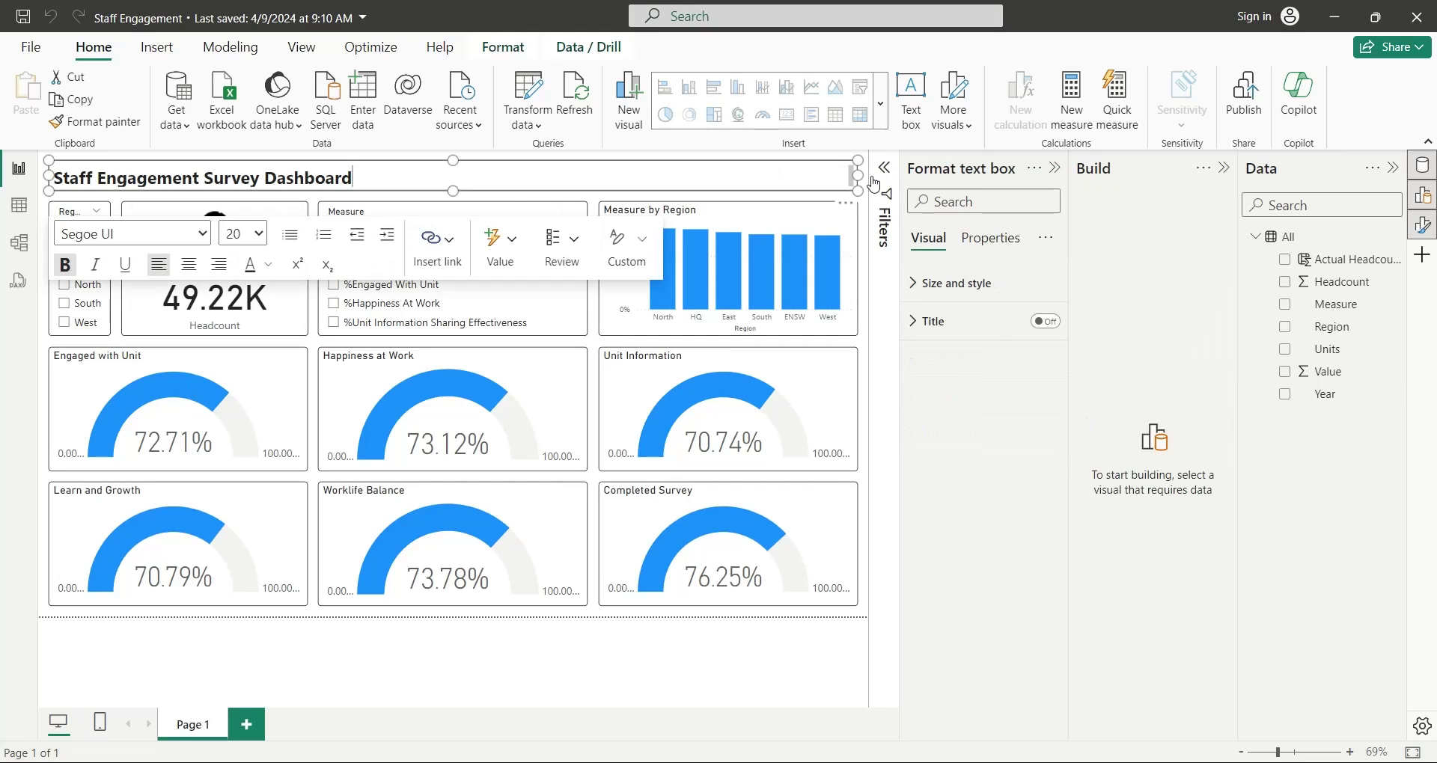
{"action": "left_click_drag", "start_coordinate": [859, 179], "coordinate": [702, 180]}
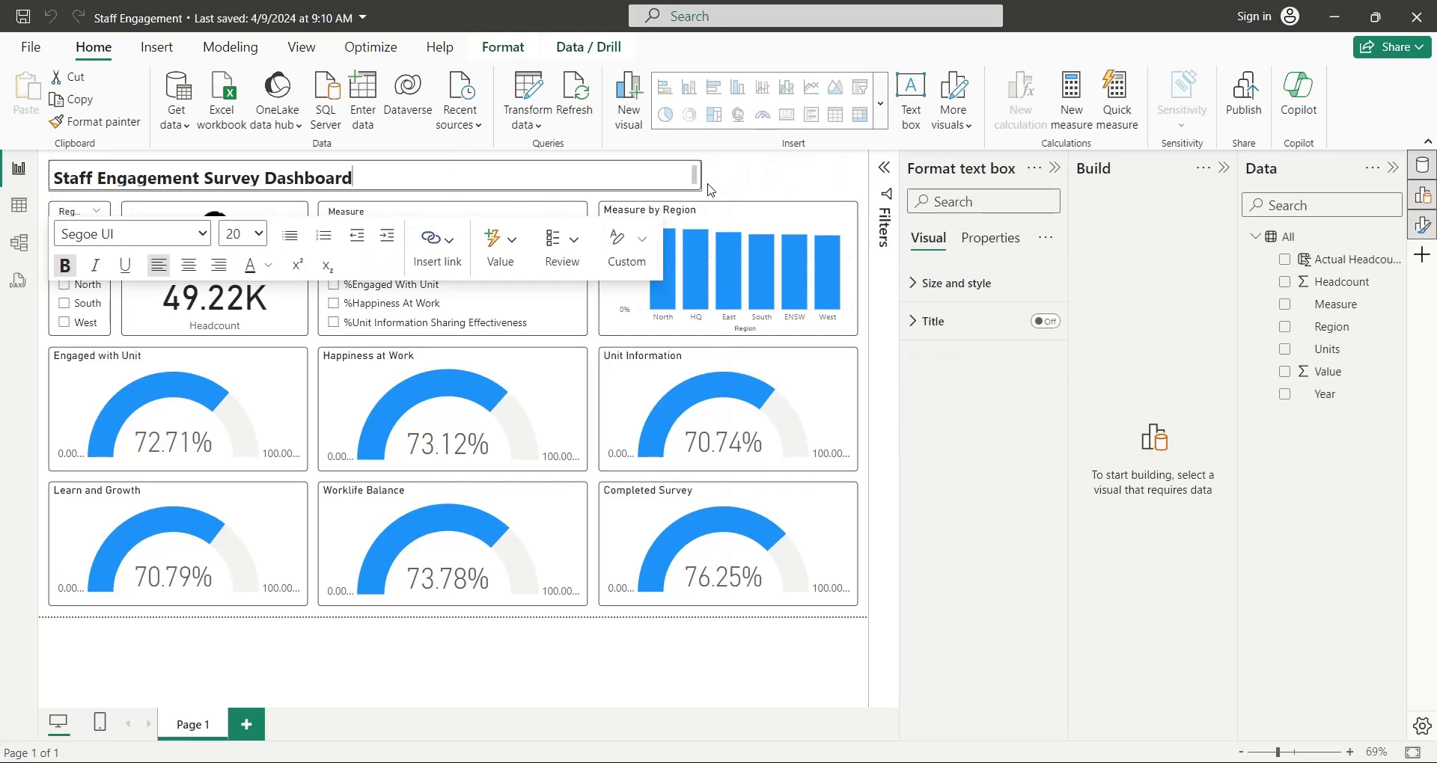
Duplicate the Region slicer and fit the copy into the free space beside the dashboard title.
{"action": "left_click", "coordinate": [105, 338]}
{"action": "key", "text": "ctrl+c"}
{"action": "key", "text": "ctrl+v"}
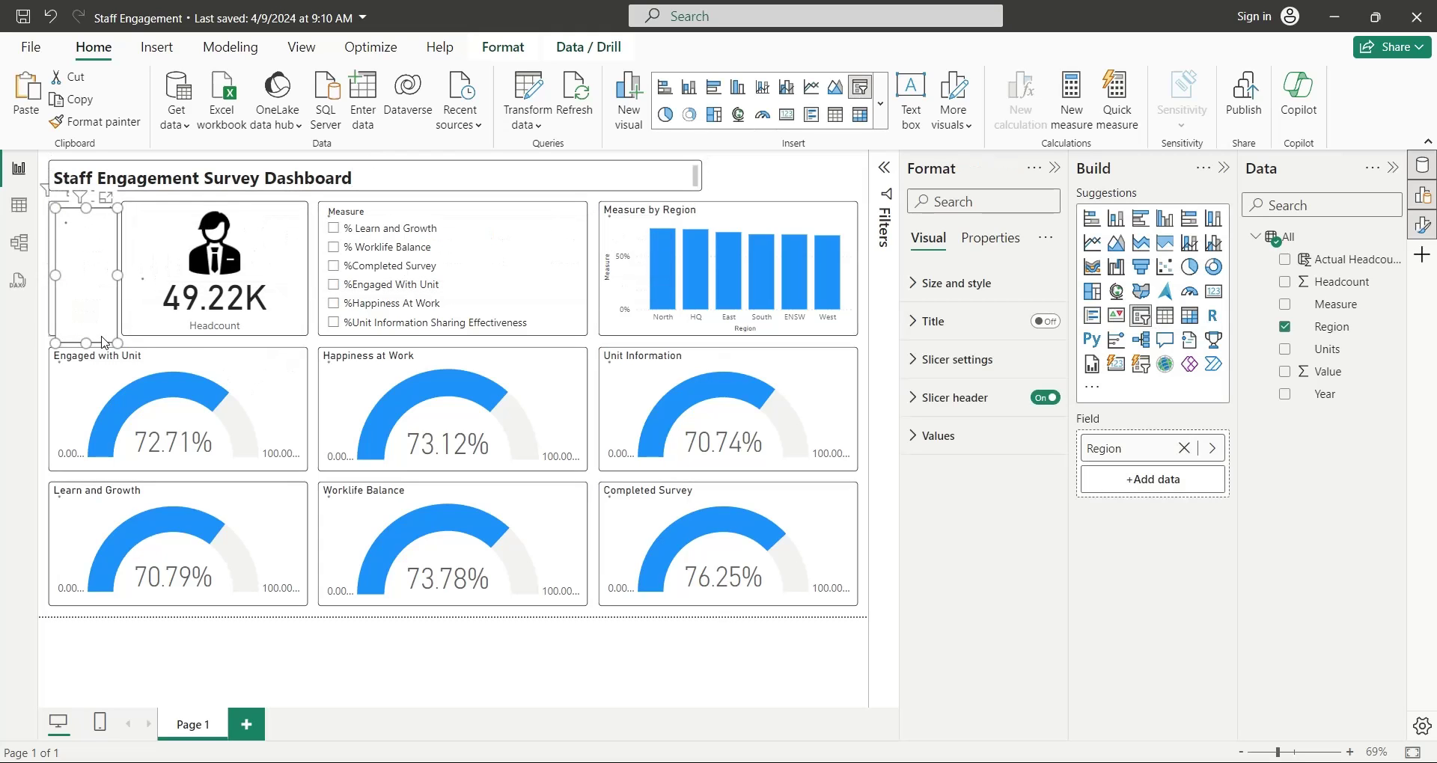
{"action": "left_click_drag", "start_coordinate": [105, 338], "coordinate": [860, 193]}
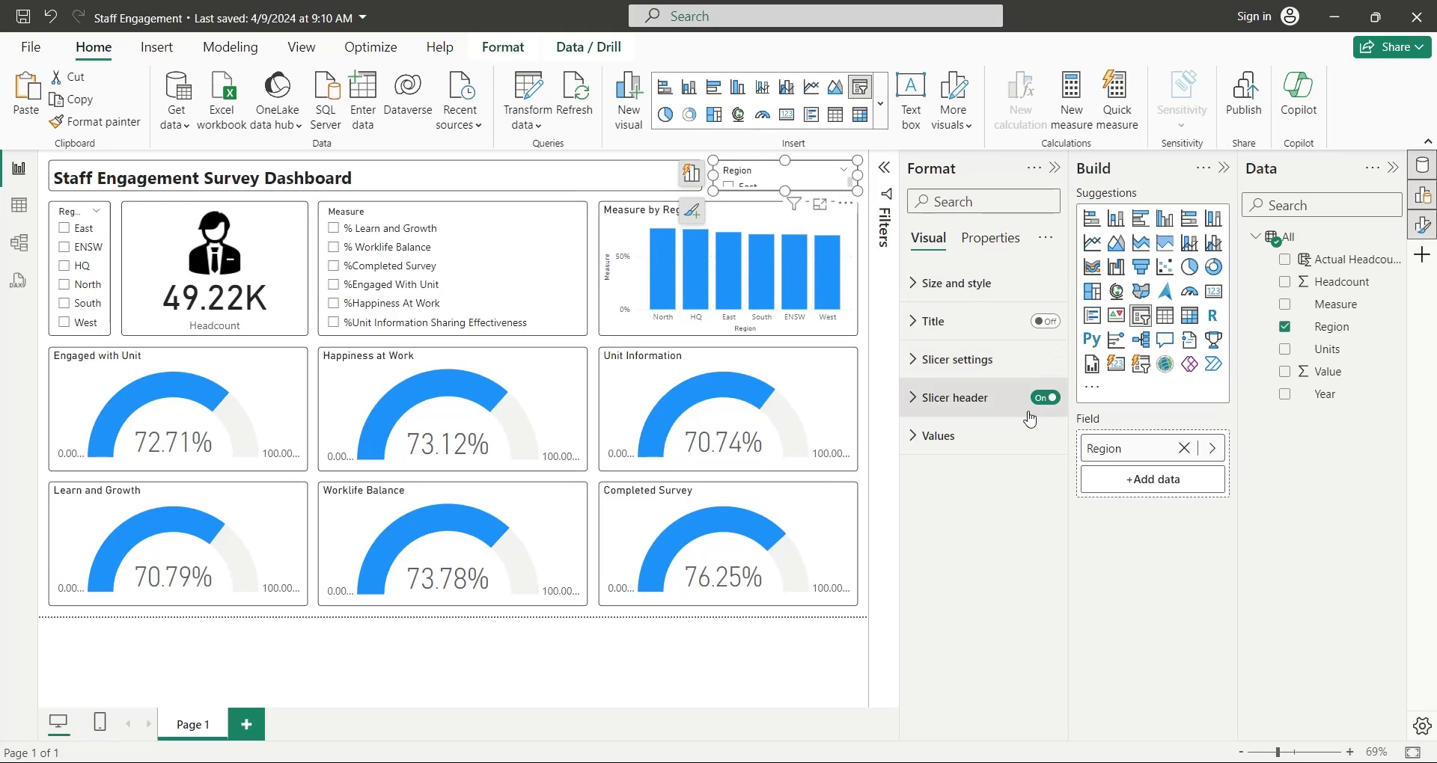
Set the copied slicer's style to Dropdown and turn off its slicer header.
{"action": "left_click", "coordinate": [955, 360]}
{"action": "left_click", "coordinate": [947, 454]}
{"action": "left_click", "coordinate": [958, 523]}
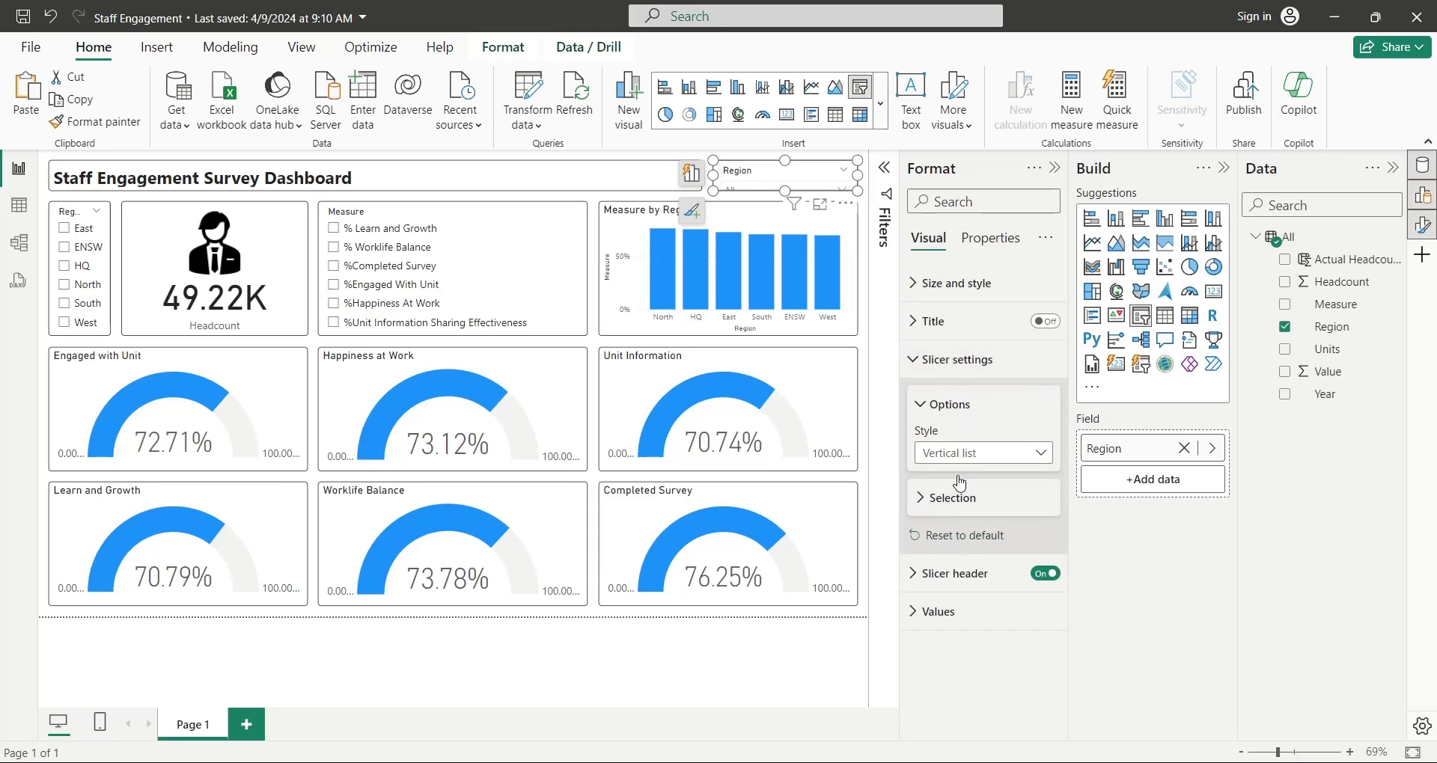
{"action": "left_click", "coordinate": [935, 405]}
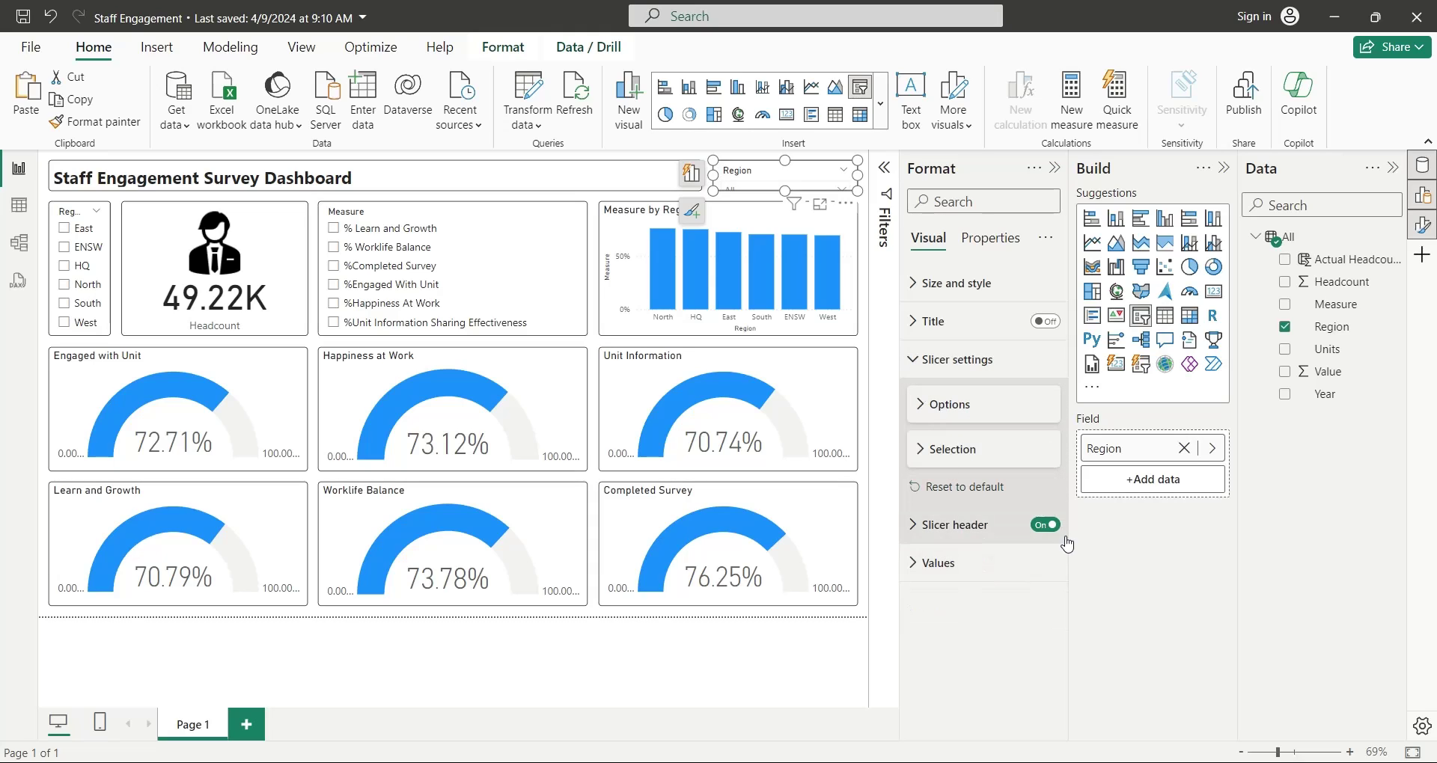
{"action": "left_click", "coordinate": [1045, 525]}
{"action": "left_click", "coordinate": [950, 362]}
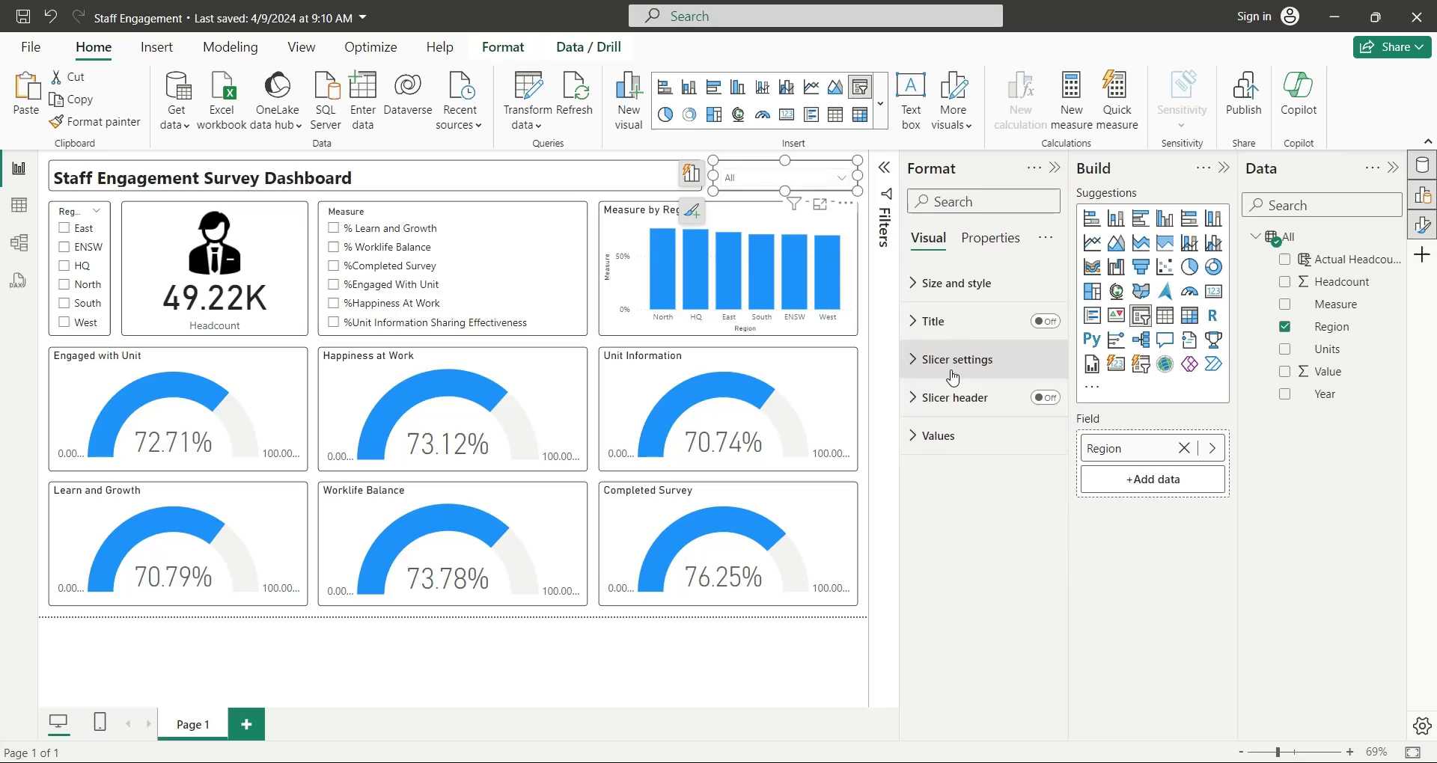
Replace the Region field with Year in the copied slicer beside the title.
{"action": "left_click", "coordinate": [1184, 448]}
{"action": "left_click_drag", "start_coordinate": [1328, 412], "coordinate": [1166, 458]}
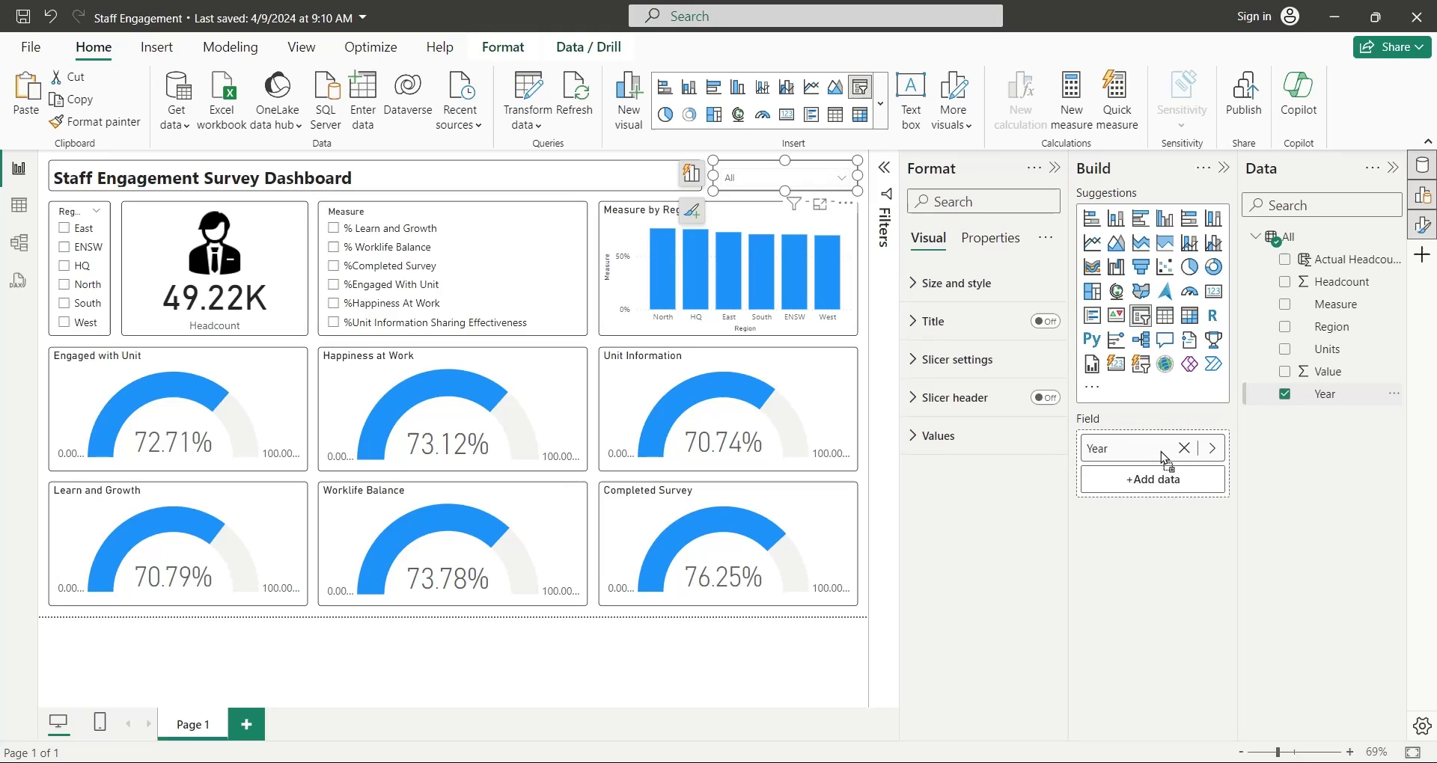
Test the year slicer by filtering the dashboard to 2020, 2022 and 2023, and clear the selection.
{"action": "left_click", "coordinate": [842, 179]}
{"action": "left_click", "coordinate": [759, 196]}
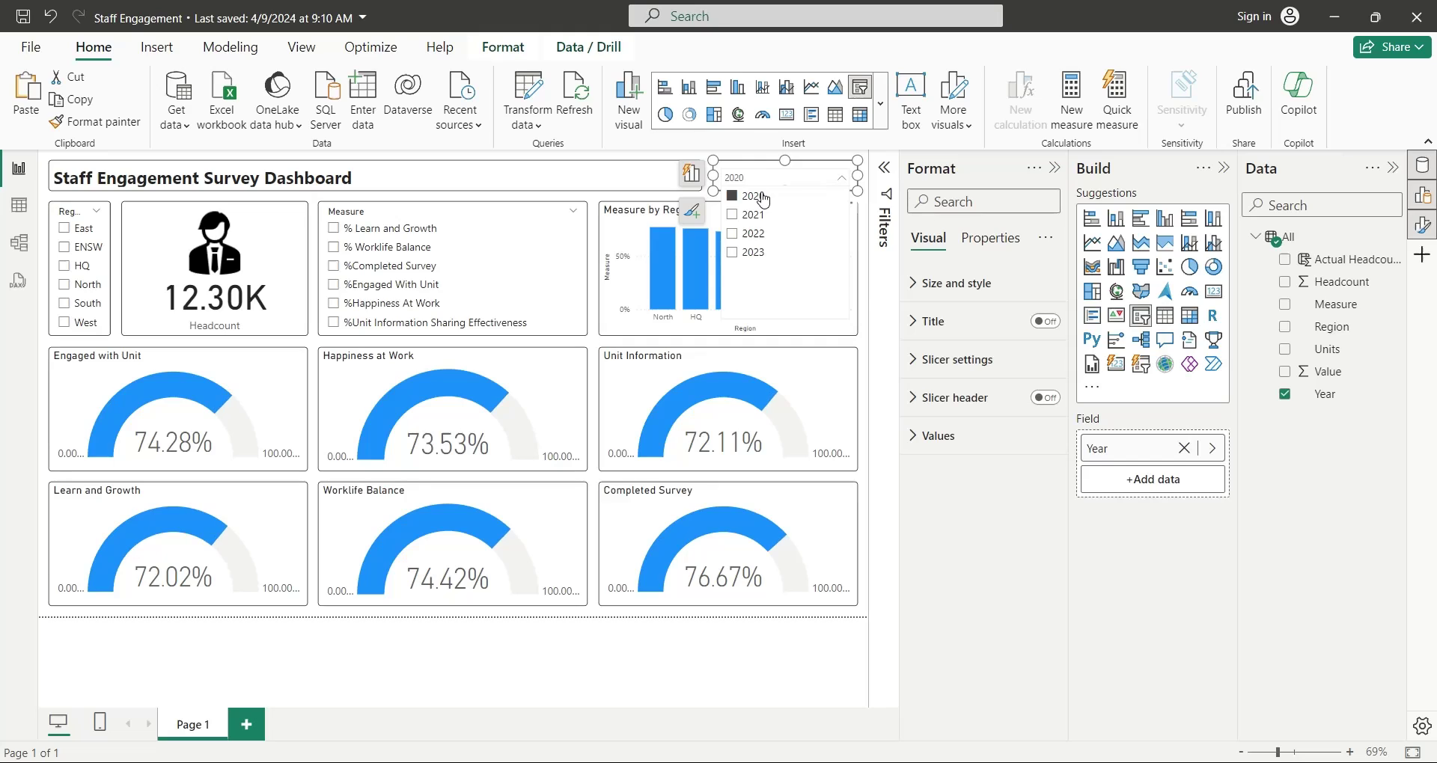
{"action": "left_click", "coordinate": [744, 233]}
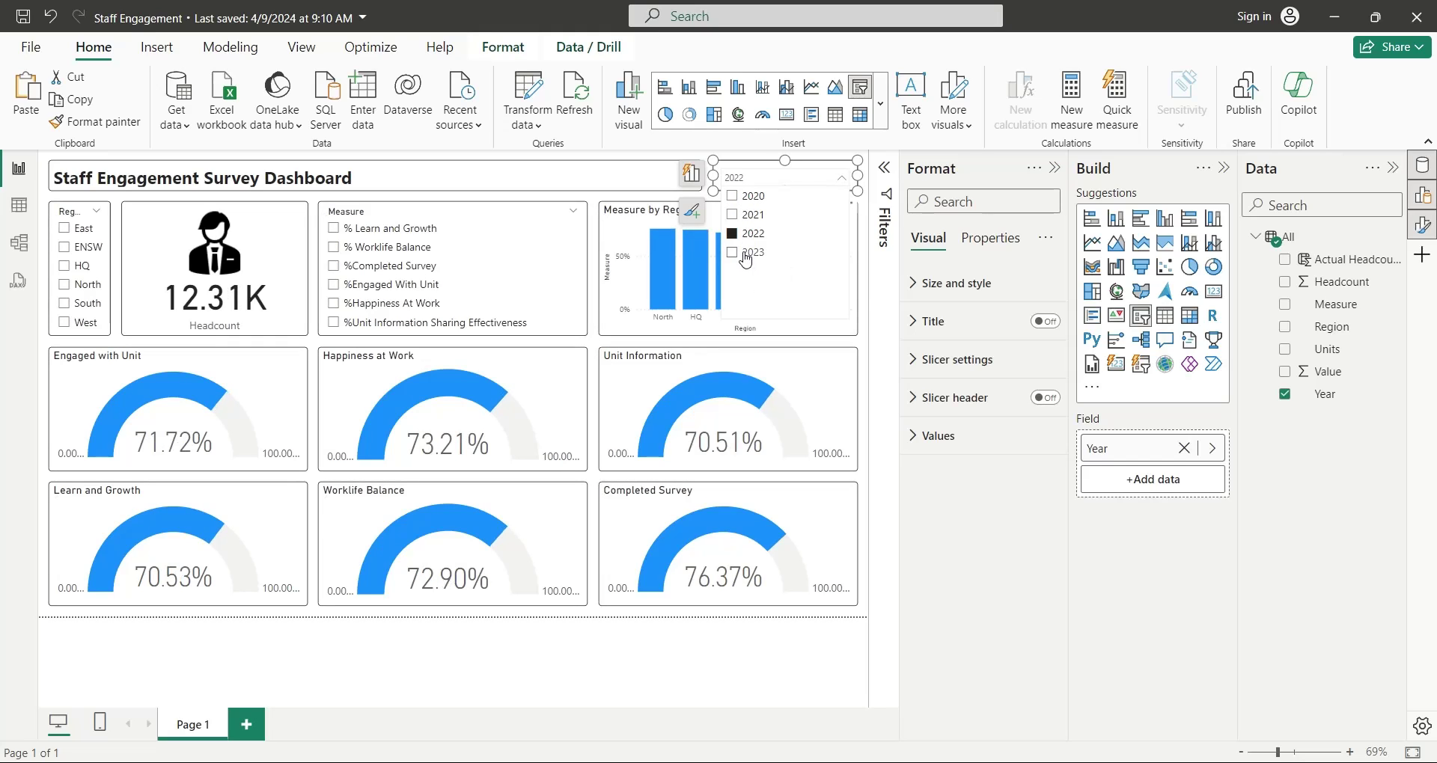
{"action": "left_click", "coordinate": [745, 254]}
{"action": "left_click", "coordinate": [745, 255]}
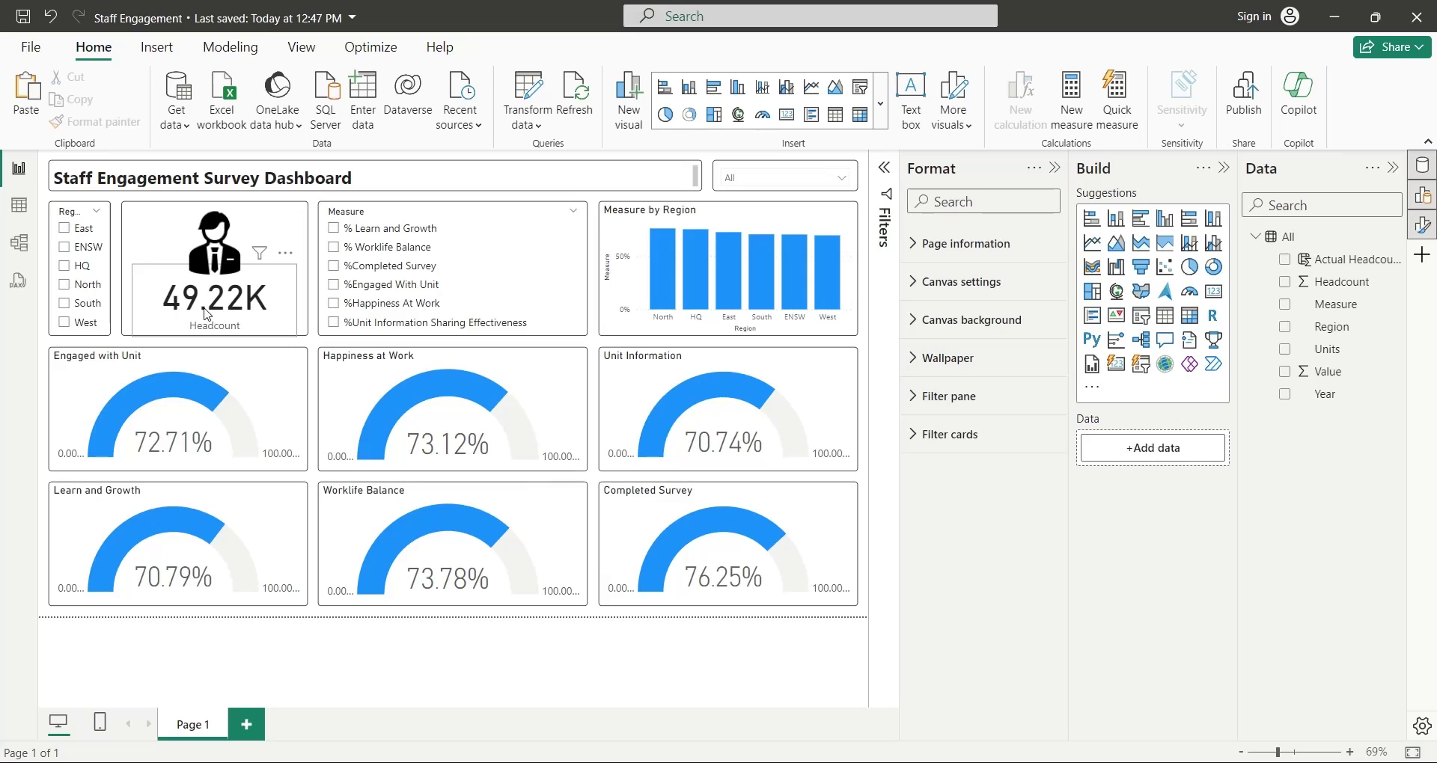
{"action": "left_click", "coordinate": [748, 178]}
{"action": "left_click", "coordinate": [744, 196]}
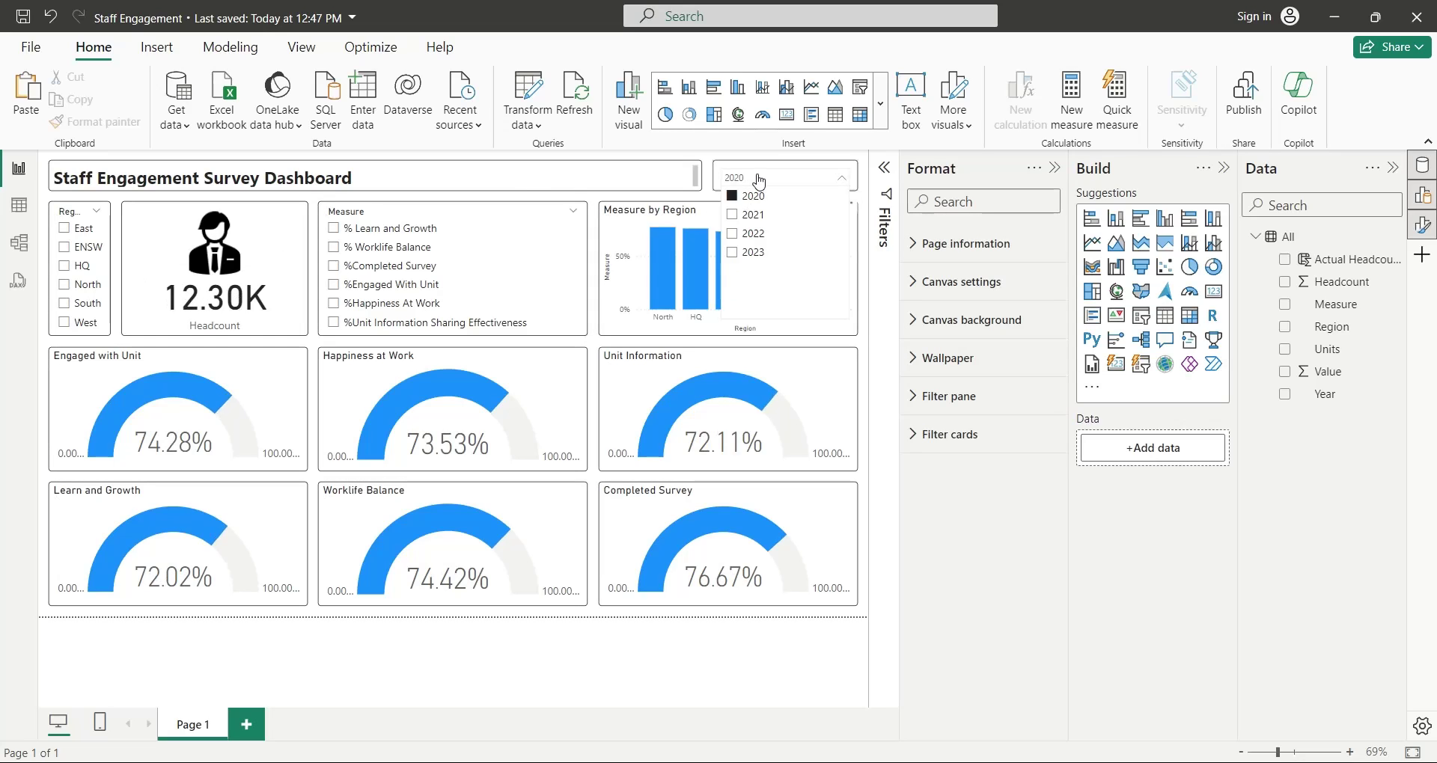
{"action": "left_click", "coordinate": [747, 196]}
{"action": "left_click", "coordinate": [755, 179]}
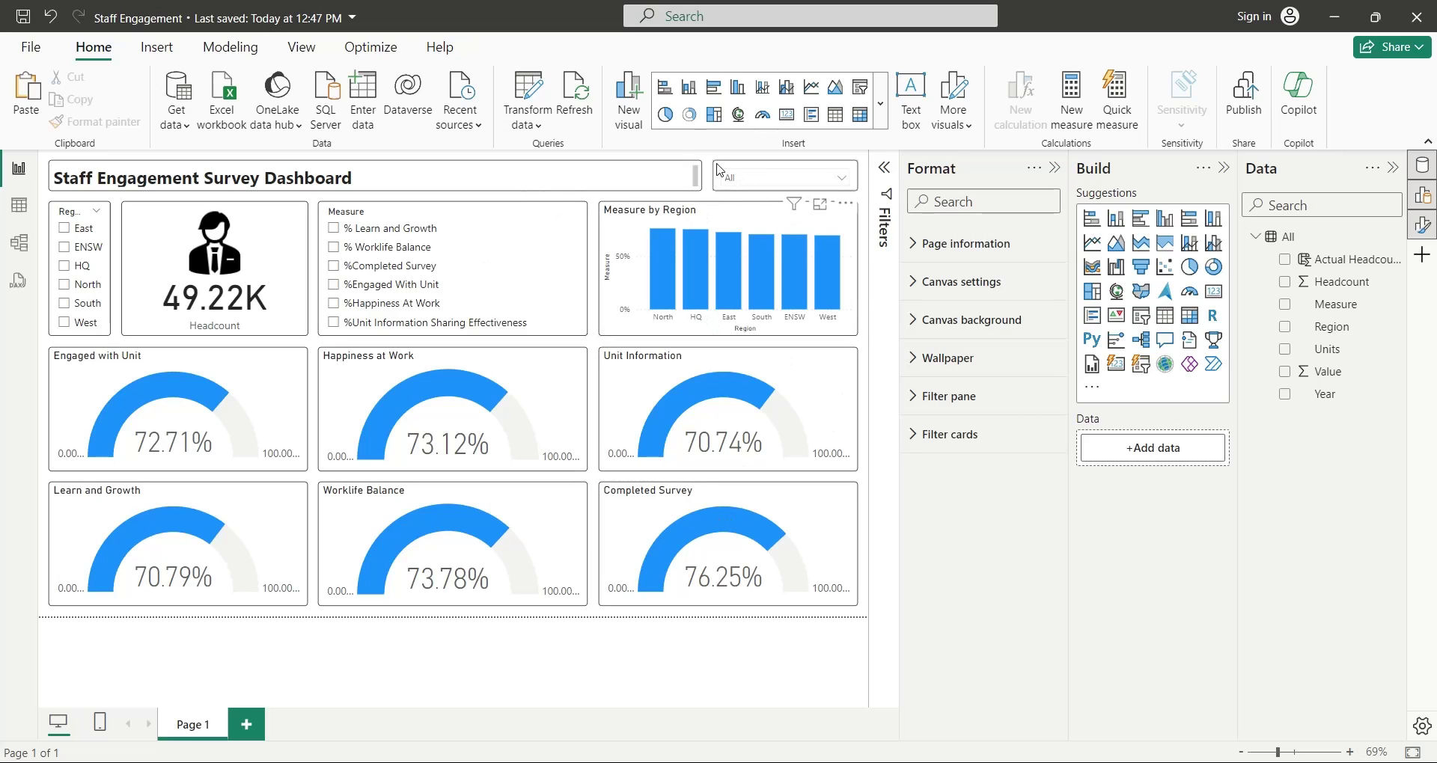
Turn on Single select in the selection settings of the year slicer.
{"action": "left_click", "coordinate": [718, 170]}
{"action": "left_click", "coordinate": [961, 360]}
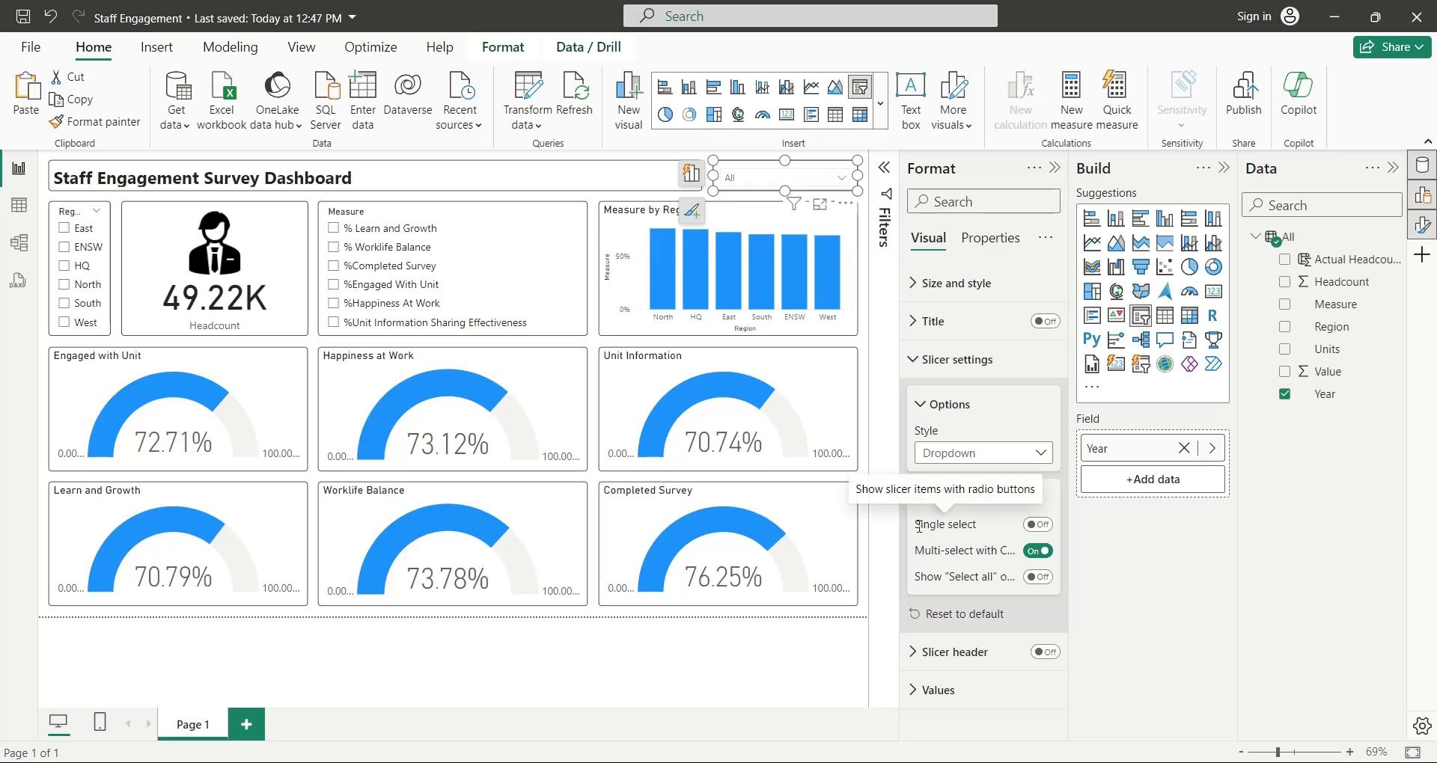
{"action": "left_click", "coordinate": [1037, 525]}
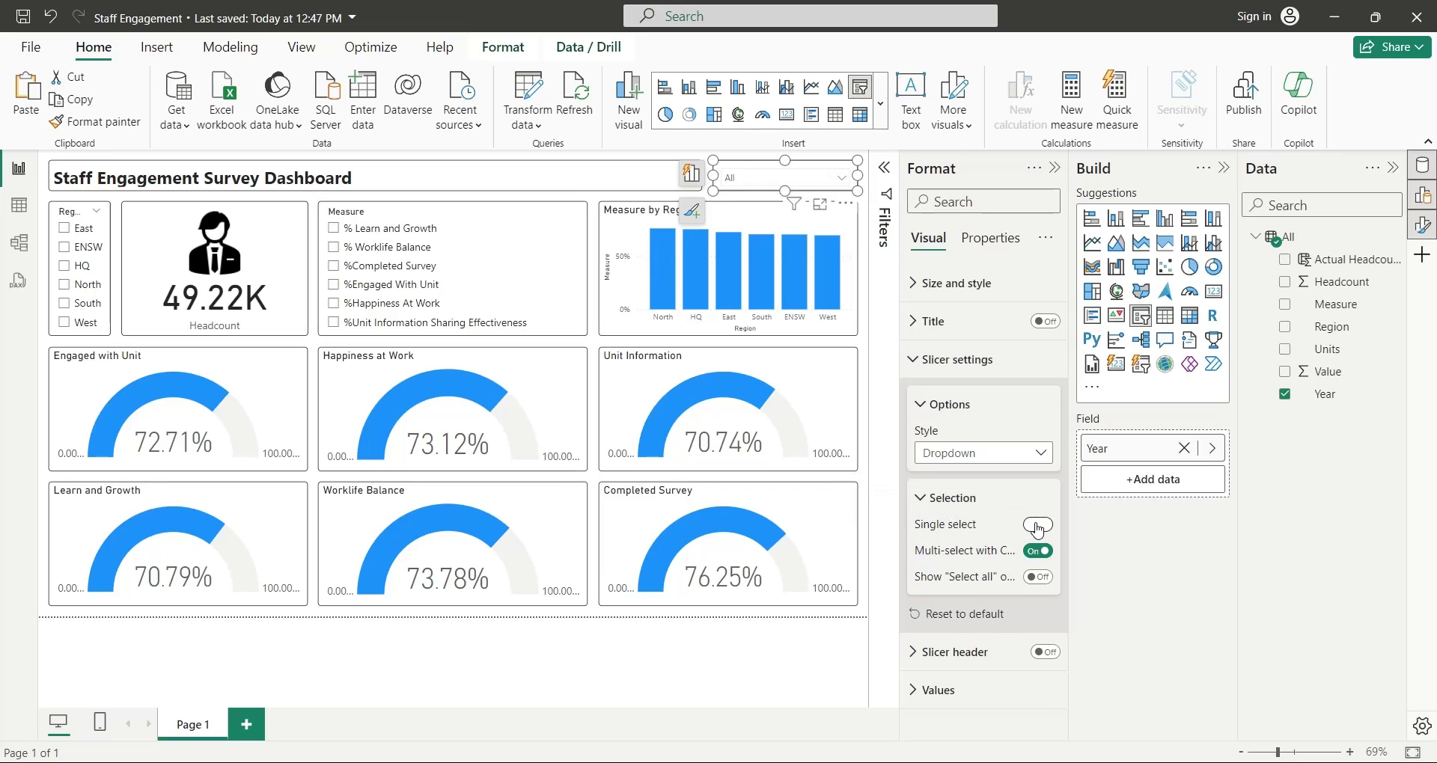
Switch the year slicer through 2021 and 2022, and leave the dashboard filtered to 2023.
{"action": "left_click", "coordinate": [831, 178]}
{"action": "left_click", "coordinate": [755, 215]}
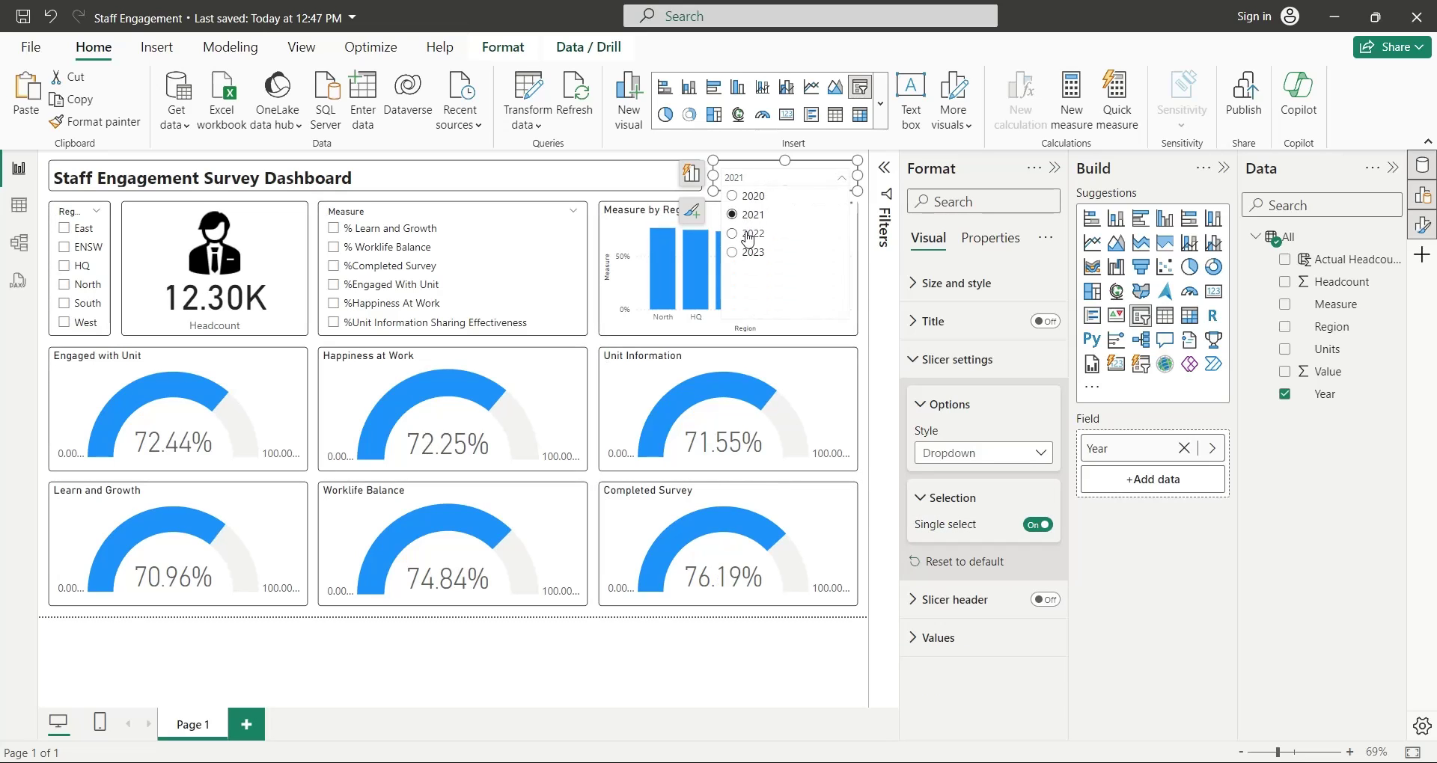
{"action": "left_click", "coordinate": [745, 234]}
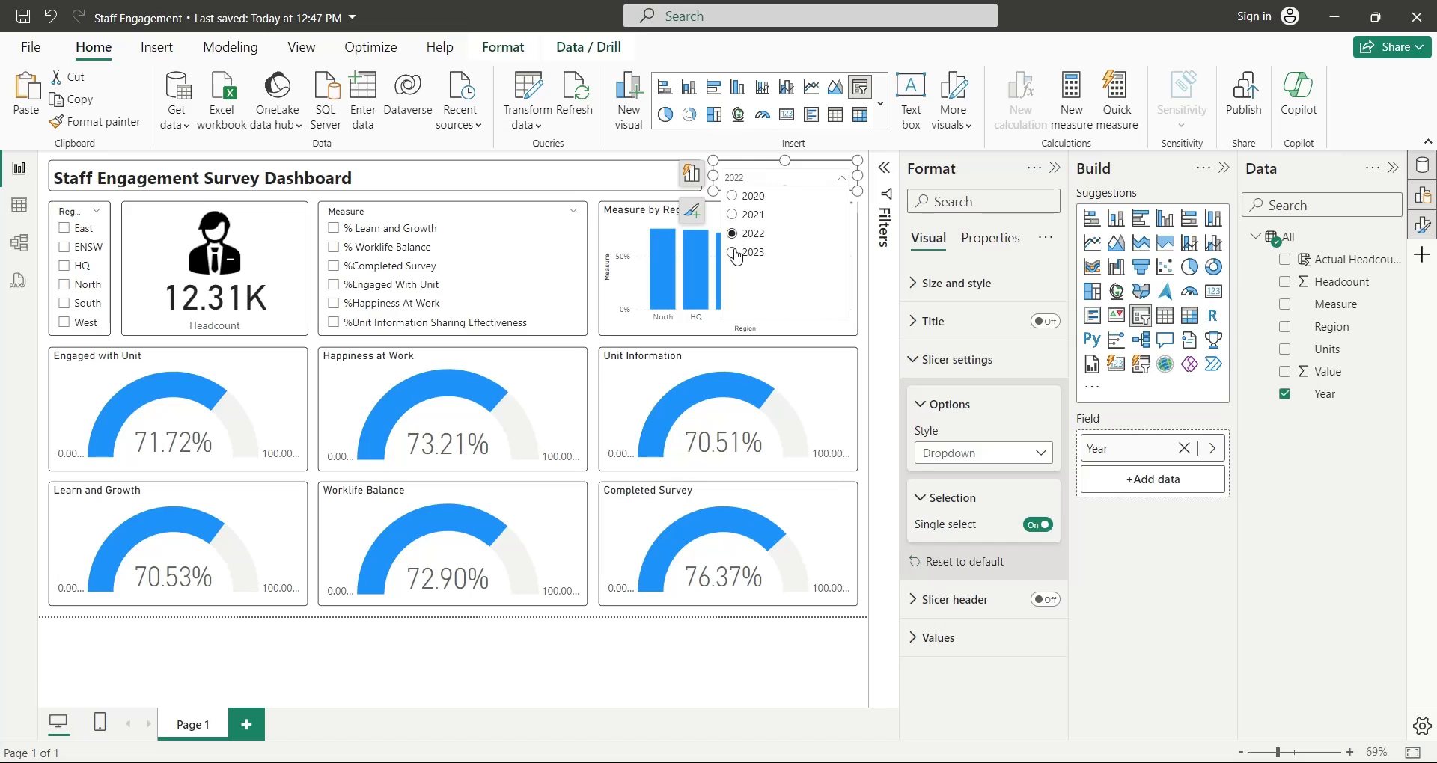
{"action": "left_click", "coordinate": [737, 252]}
{"action": "left_click", "coordinate": [698, 628]}
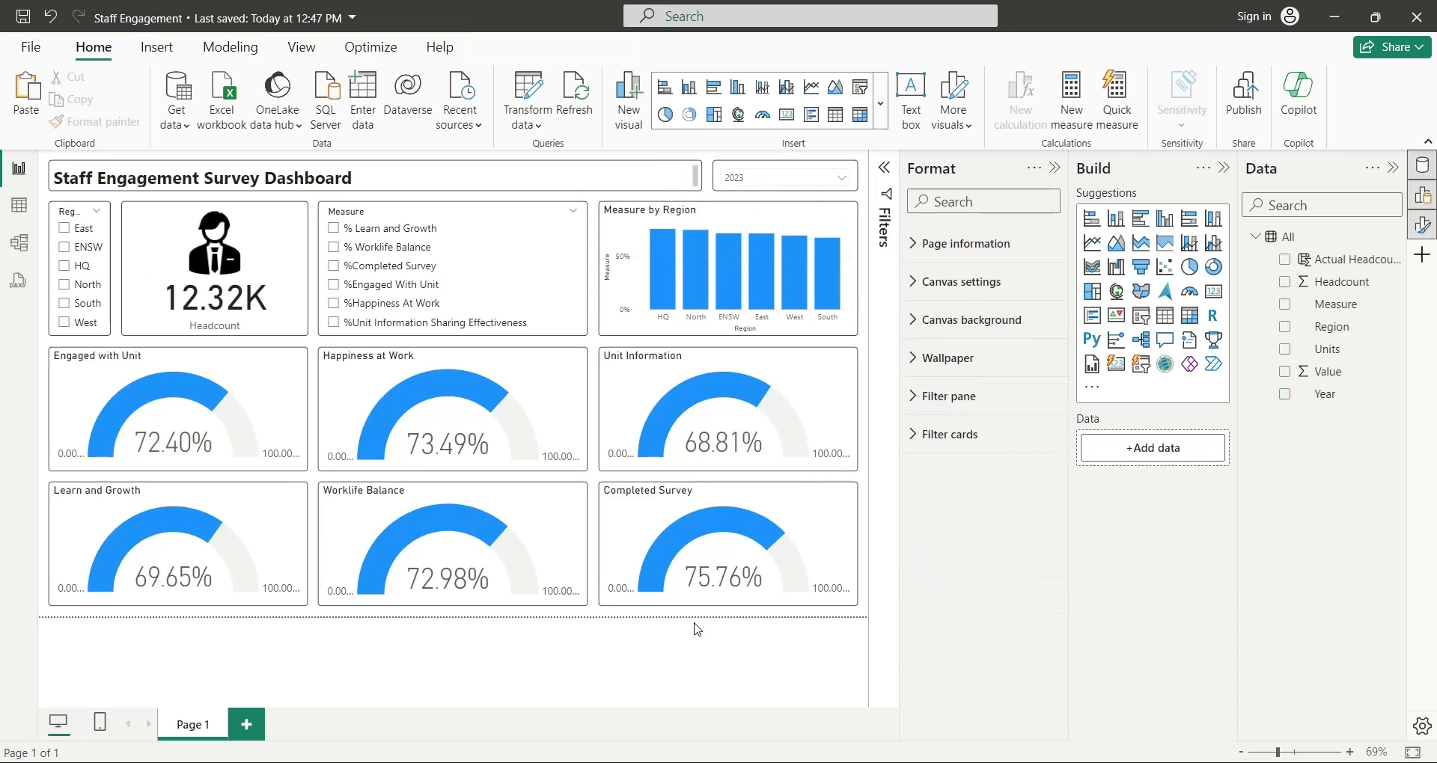
Narrow the Engaged with Unit and Learn and Growth gauges to the same width.
{"action": "left_click", "coordinate": [292, 385]}
{"action": "left_click_drag", "start_coordinate": [308, 410], "coordinate": [225, 409]}
{"action": "left_click", "coordinate": [298, 558]}
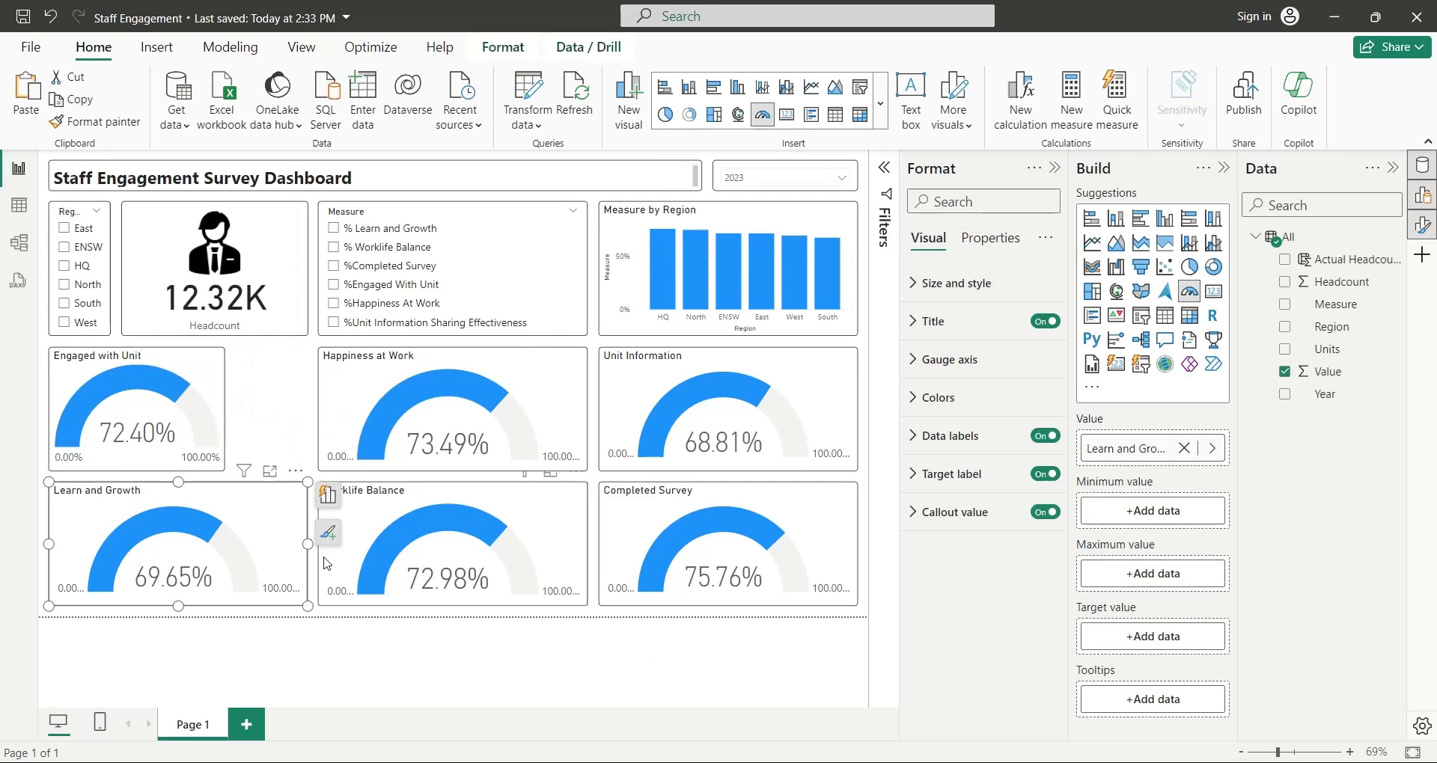
{"action": "left_click_drag", "start_coordinate": [307, 544], "coordinate": [225, 550]}
Narrow the Happiness at Work and Unit Information gauges and line them up beside Engaged with Unit, ending at the Measure slicer's edge.
{"action": "left_click_drag", "start_coordinate": [356, 391], "coordinate": [85, 391]}
{"action": "left_click_drag", "start_coordinate": [318, 409], "coordinate": [224, 409]}
{"action": "left_click_drag", "start_coordinate": [197, 385], "coordinate": [431, 382]}
{"action": "left_click", "coordinate": [625, 389]}
{"action": "left_click_drag", "start_coordinate": [624, 389], "coordinate": [447, 389]}
{"action": "left_click_drag", "start_coordinate": [680, 417], "coordinate": [588, 417]}
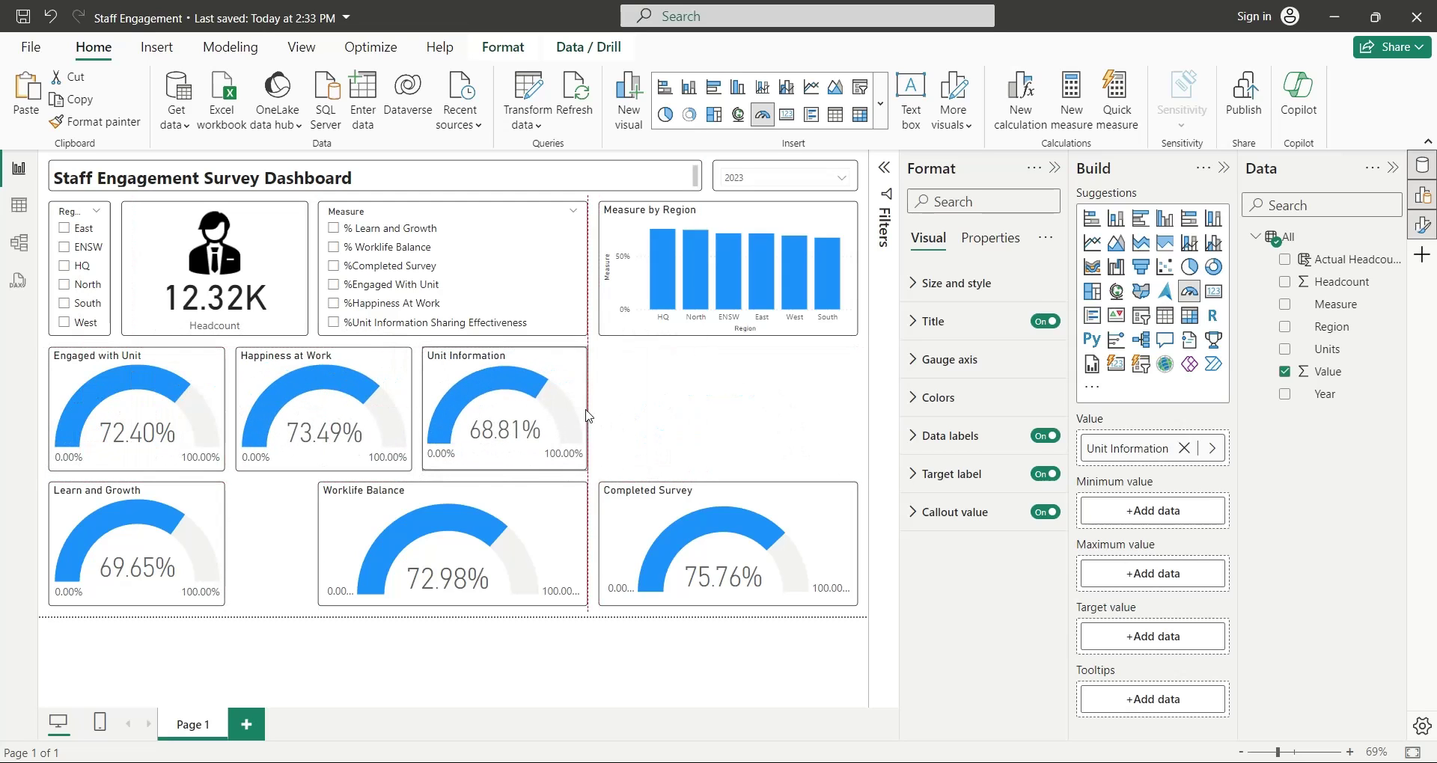
Narrow and align the Worklife Balance and Completed Survey gauges under the upper row of gauges, and save the report.
{"action": "left_click_drag", "start_coordinate": [464, 539], "coordinate": [381, 539]}
{"action": "left_click_drag", "start_coordinate": [503, 544], "coordinate": [411, 544]}
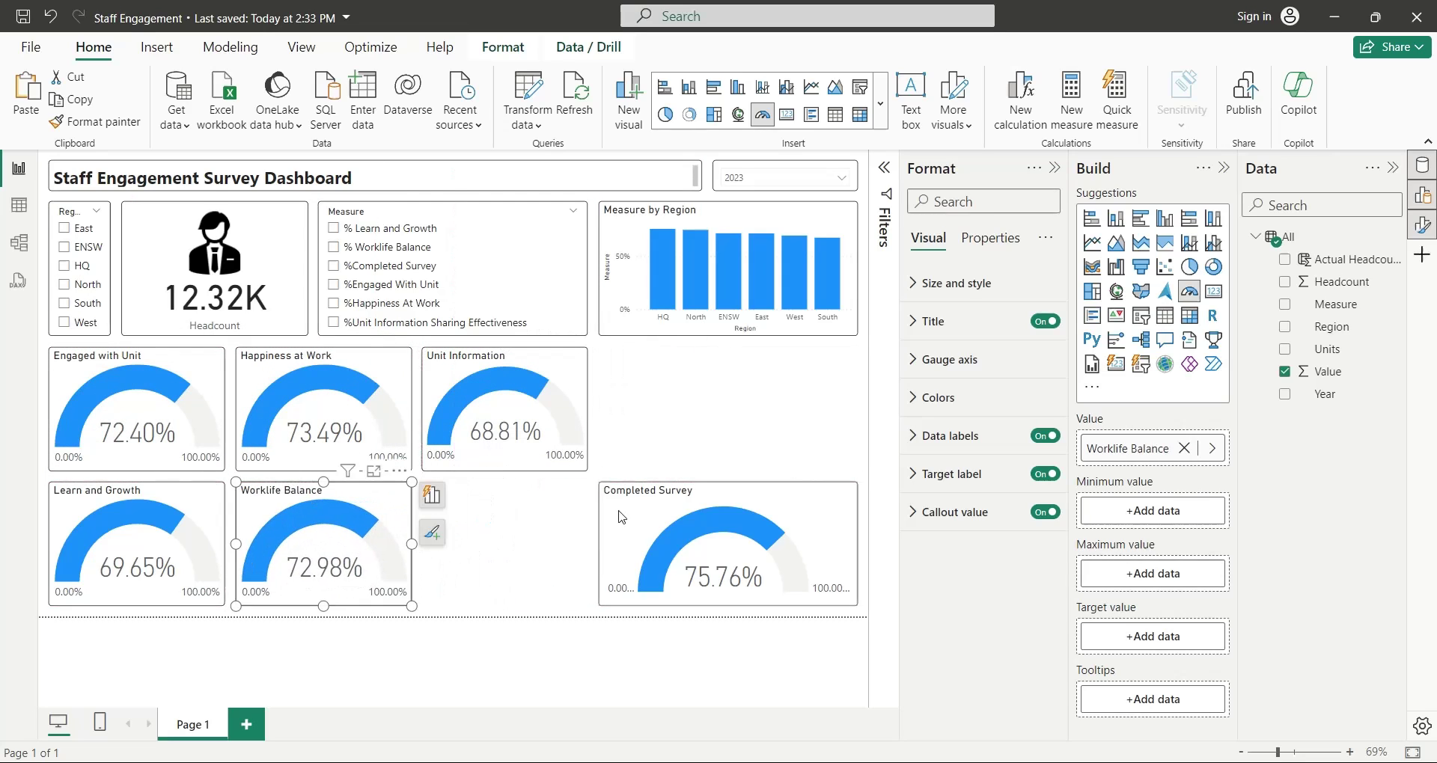
{"action": "left_click_drag", "start_coordinate": [622, 517], "coordinate": [447, 516]}
{"action": "left_click_drag", "start_coordinate": [682, 544], "coordinate": [587, 544]}
{"action": "left_click", "coordinate": [627, 442]}
{"action": "key", "text": "ctrl+s"}
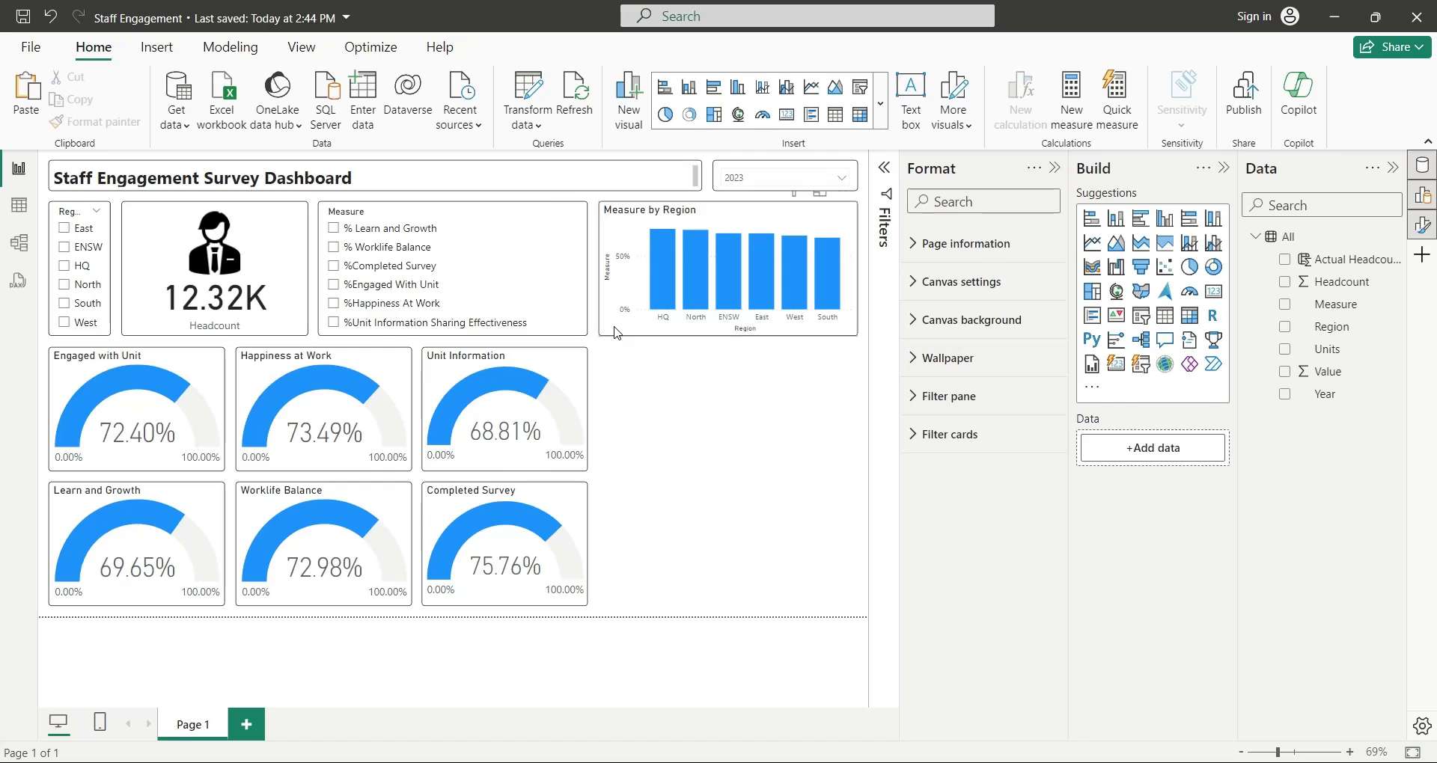
Make the Measure by Region chart taller and place an equally sized duplicate directly beneath it, beside the gauges.
{"action": "left_click", "coordinate": [616, 333]}
{"action": "left_click_drag", "start_coordinate": [729, 339], "coordinate": [726, 599]}
{"action": "key", "text": "ctrl+c"}
{"action": "key", "text": "ctrl+v"}
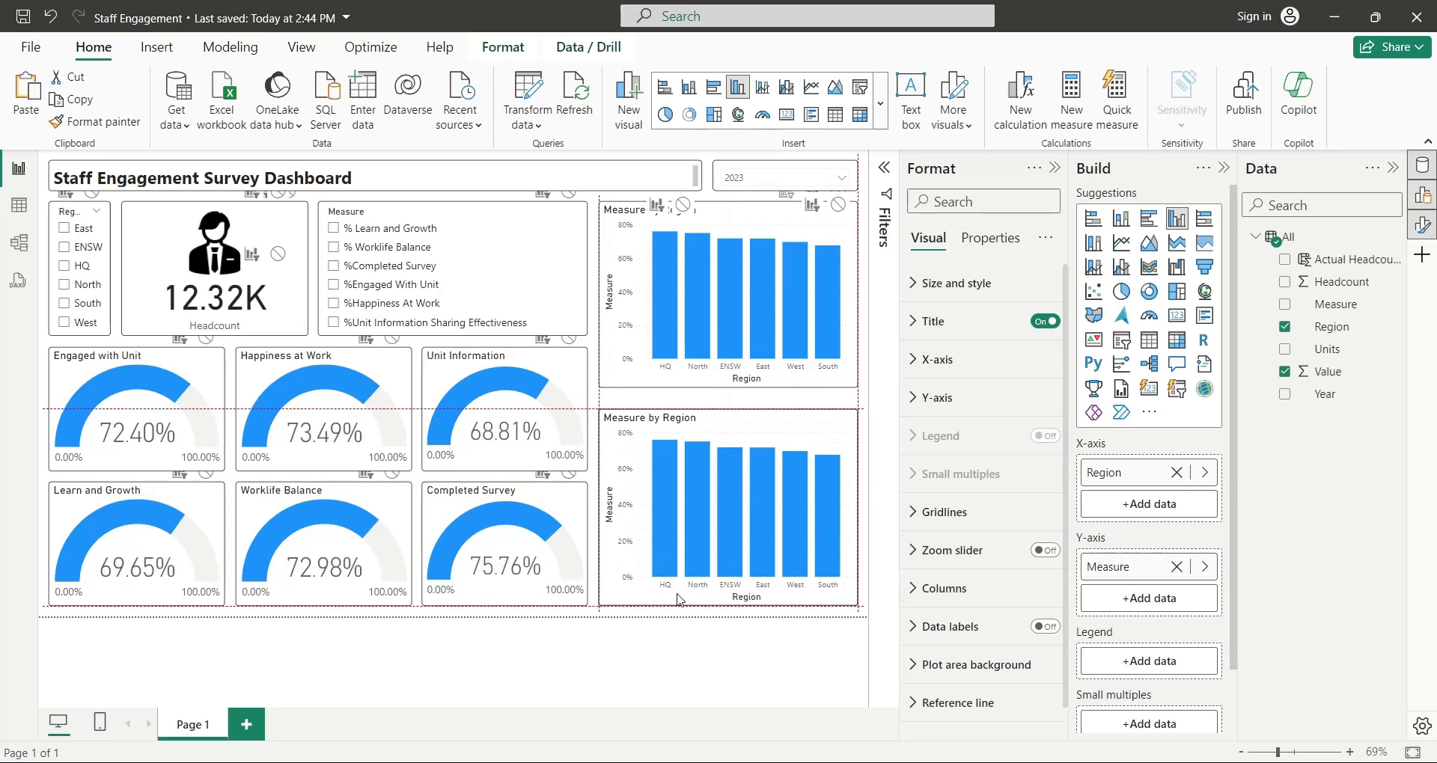
{"action": "left_click", "coordinate": [720, 380]}
{"action": "left_click_drag", "start_coordinate": [728, 387], "coordinate": [728, 398]}
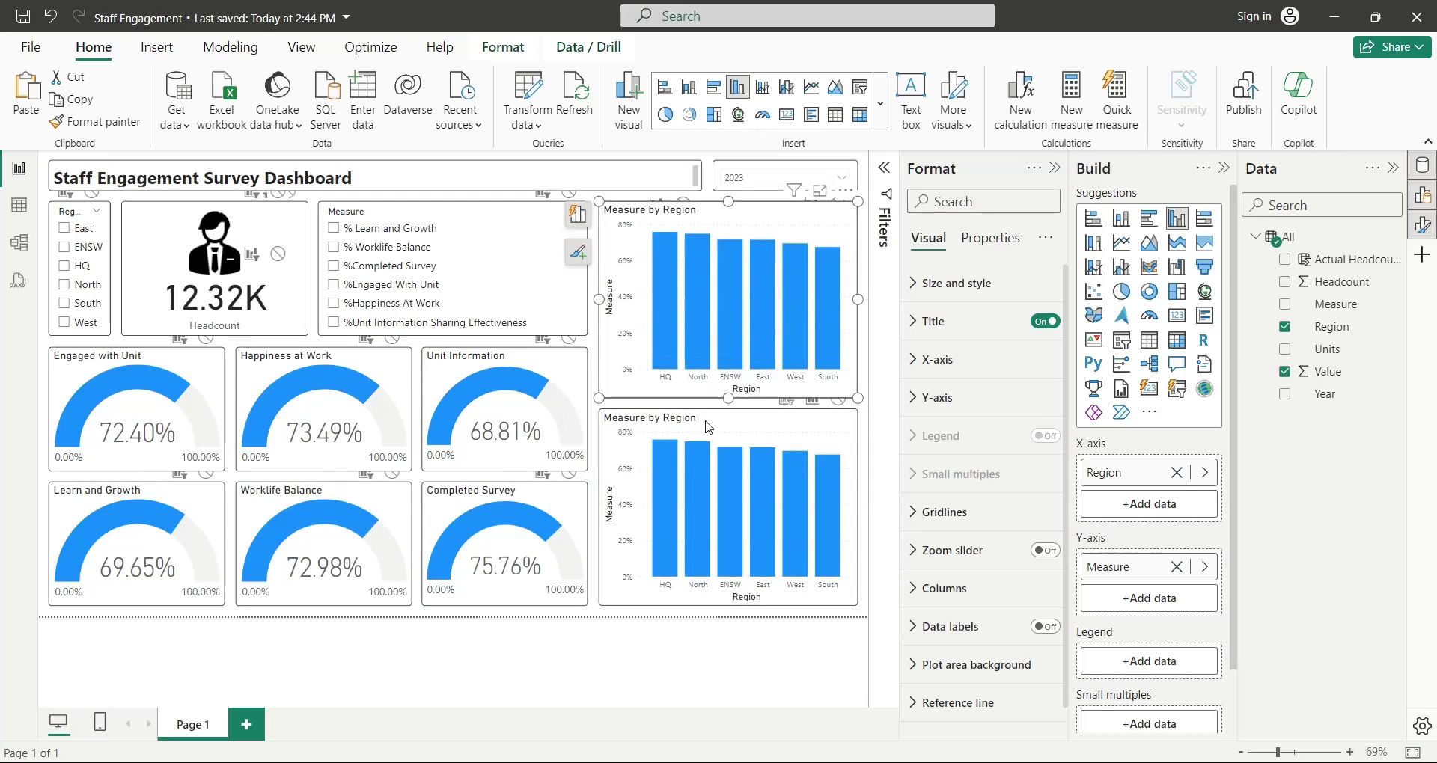
{"action": "left_click", "coordinate": [723, 417]}
{"action": "left_click", "coordinate": [839, 625]}
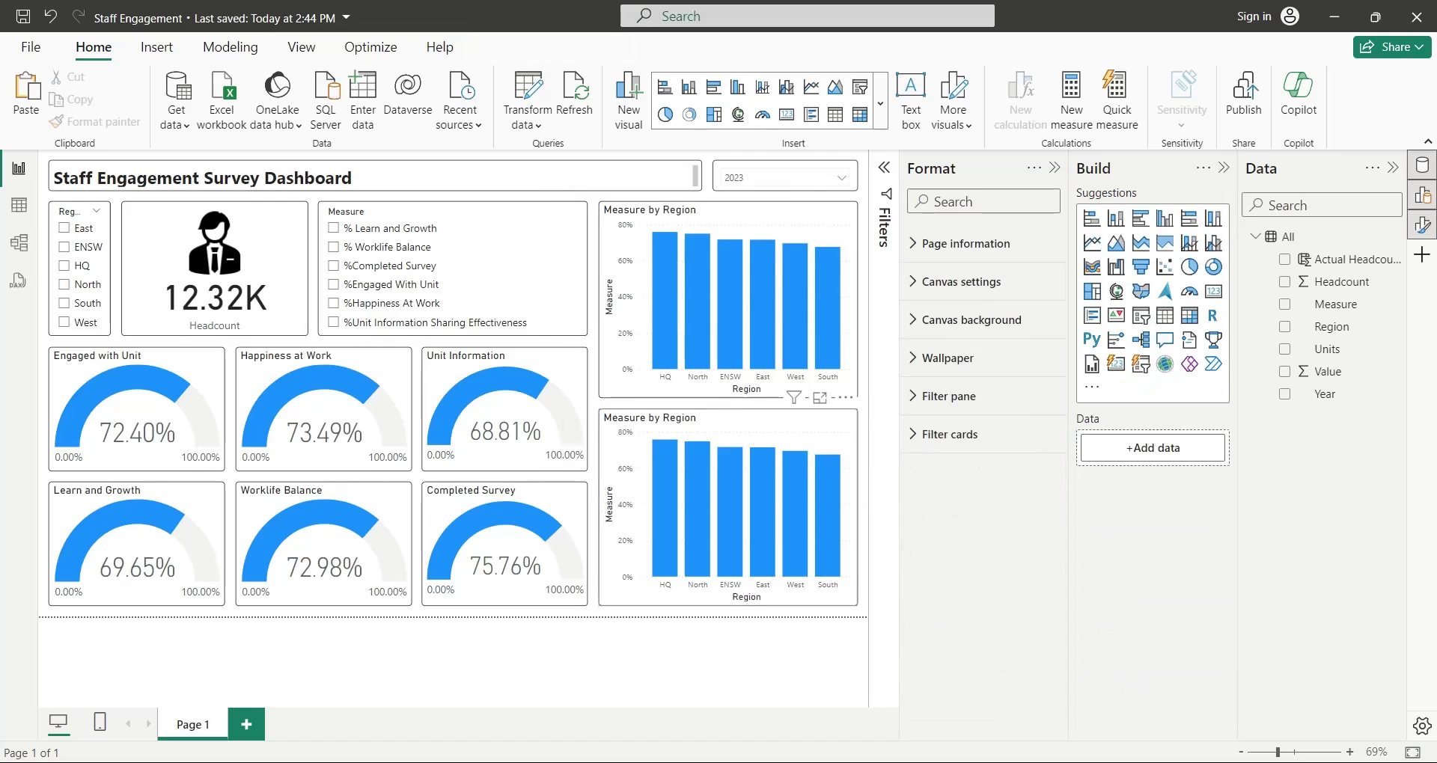
Replace Region with Year on the X-axis of the lower Measure by Region chart.
{"action": "left_click", "coordinate": [845, 604]}
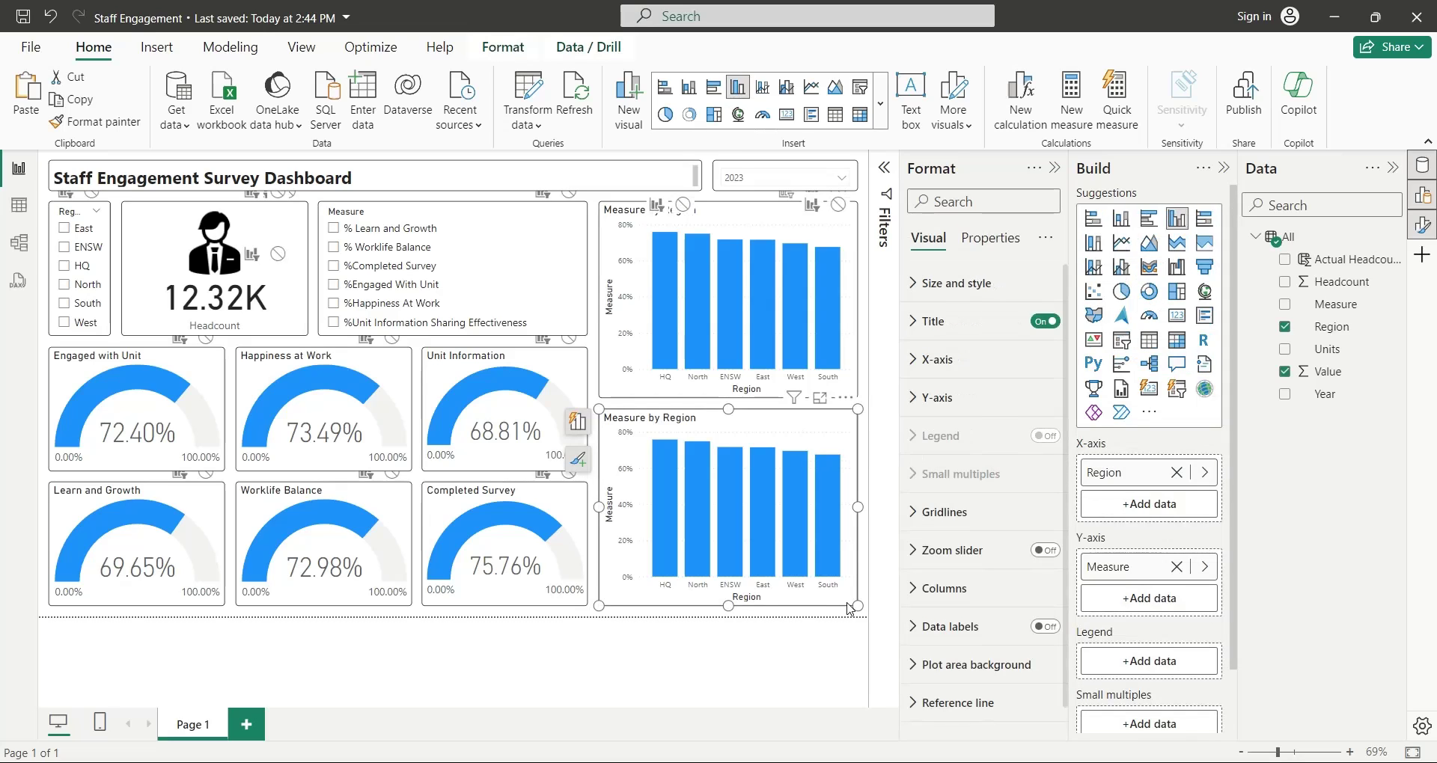
{"action": "left_click", "coordinate": [1176, 472]}
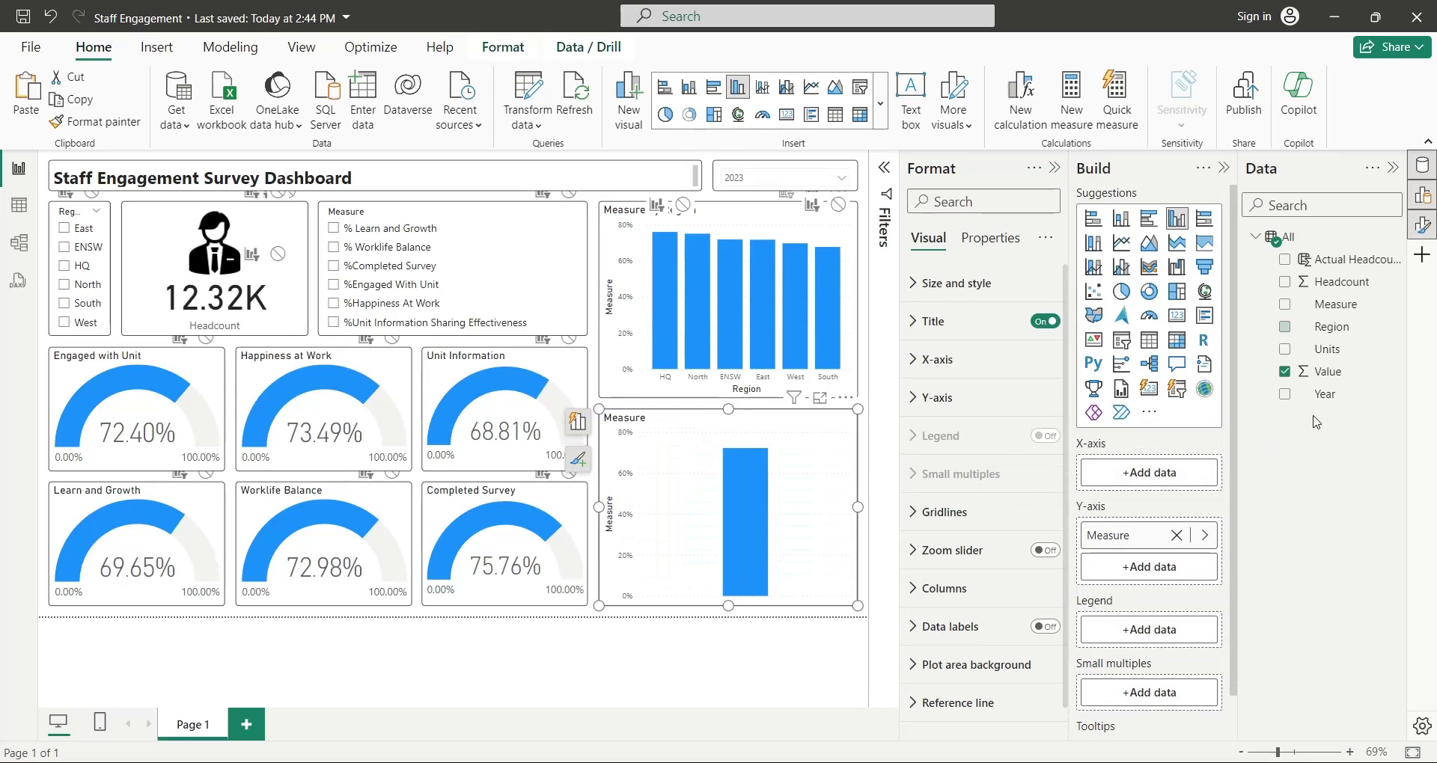
{"action": "left_click_drag", "start_coordinate": [1317, 395], "coordinate": [1153, 482]}
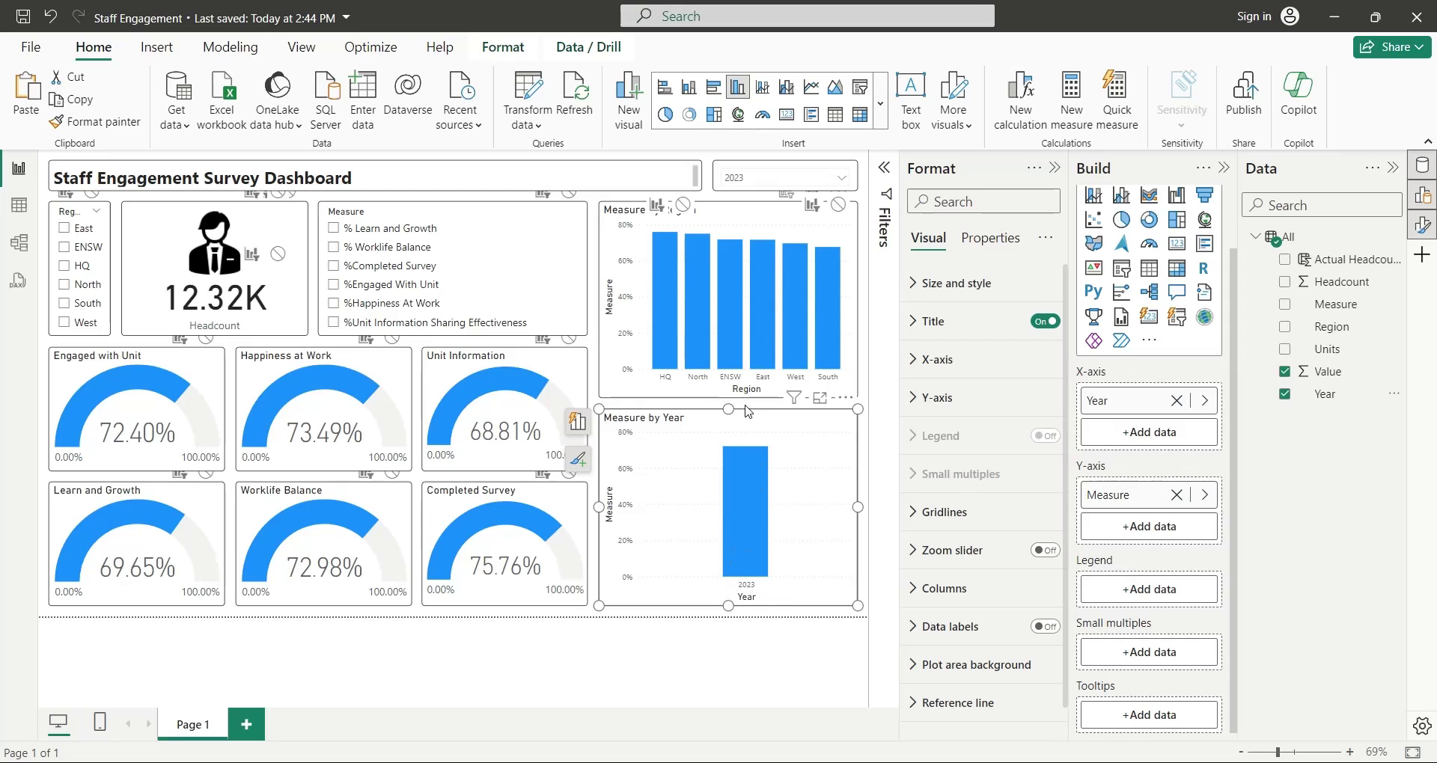
Set the year slicer's interaction with the Measure by Year chart to None so the chart covers every year.
{"action": "left_click", "coordinate": [769, 171]}
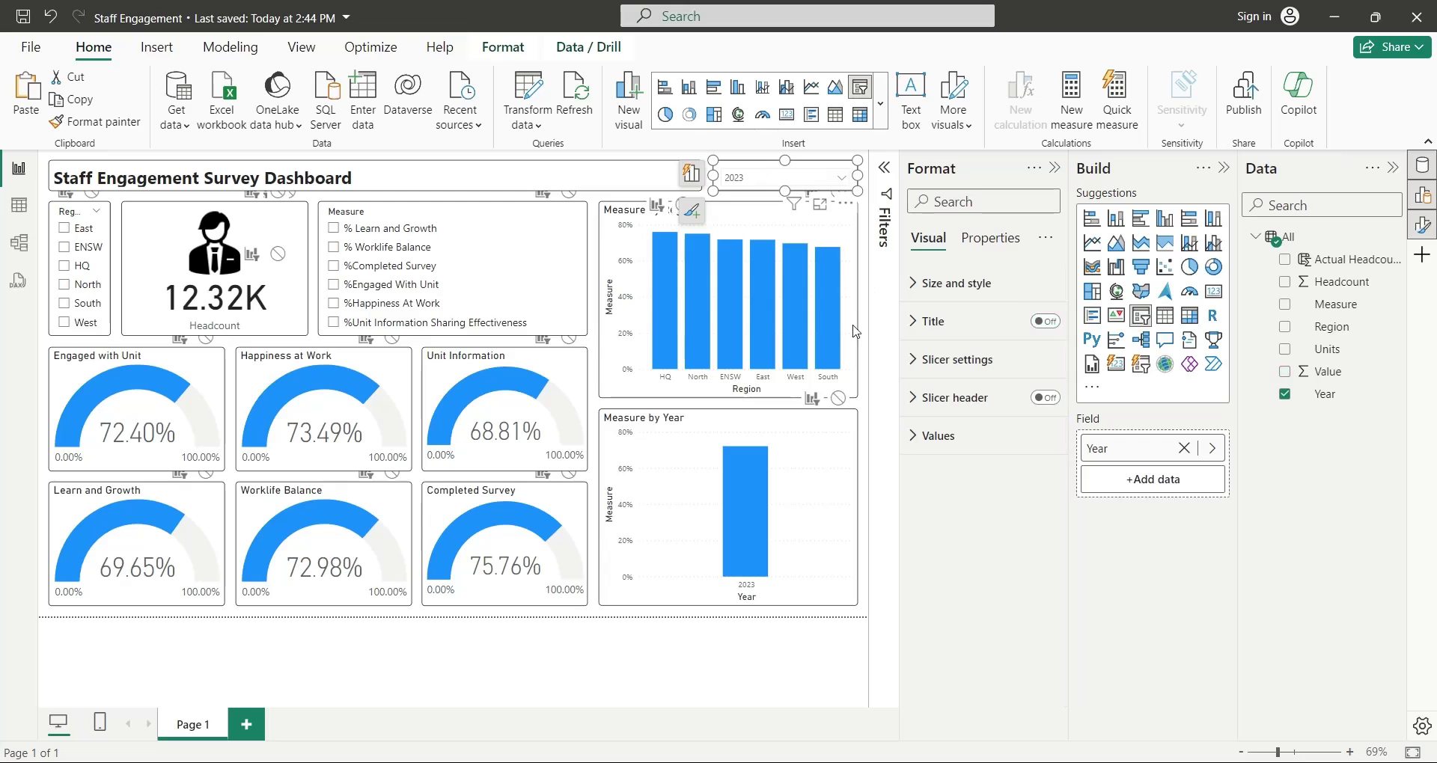
{"action": "left_click", "coordinate": [839, 399]}
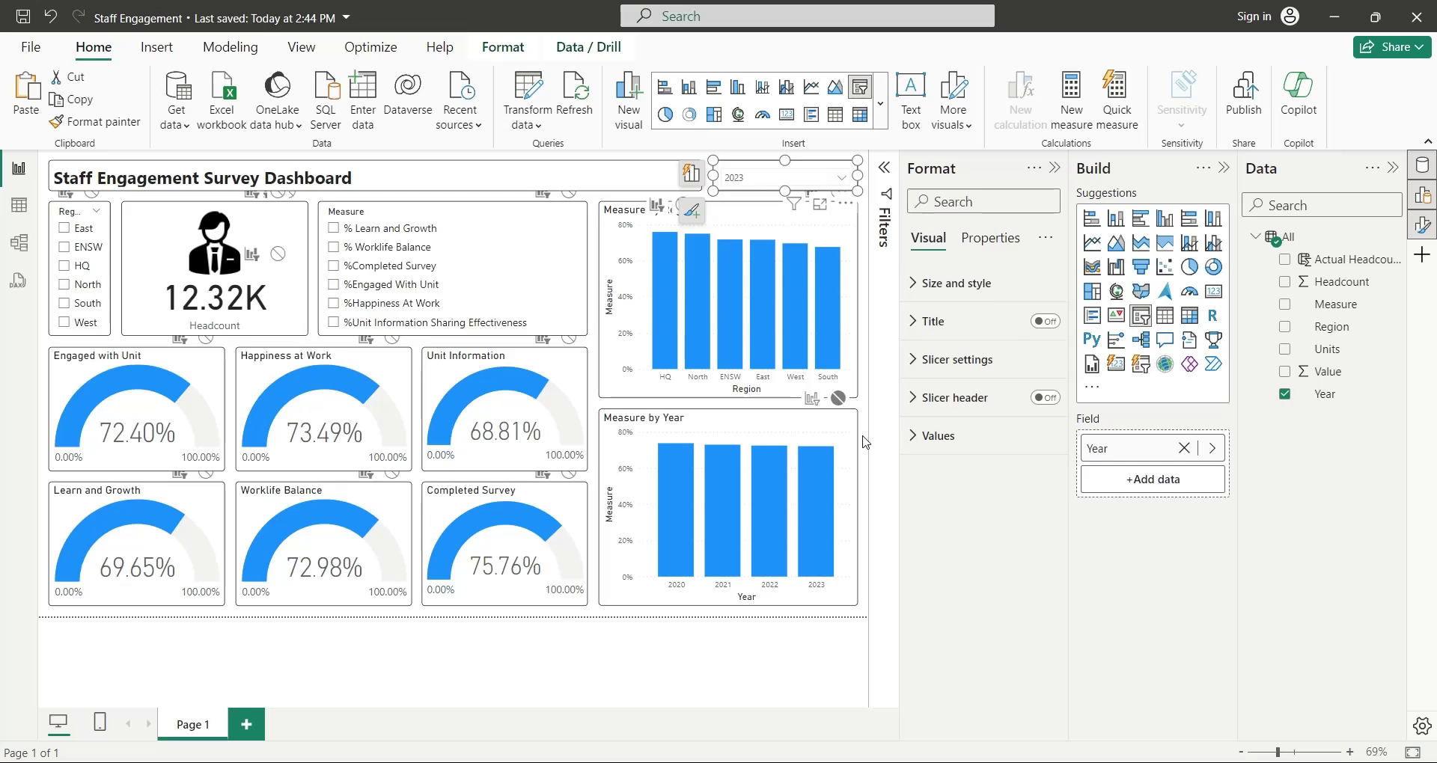
{"action": "left_click", "coordinate": [866, 442]}
Convert the Measure by Year chart to a line chart and rename its Y-axis field "Measure".
{"action": "left_click", "coordinate": [842, 433]}
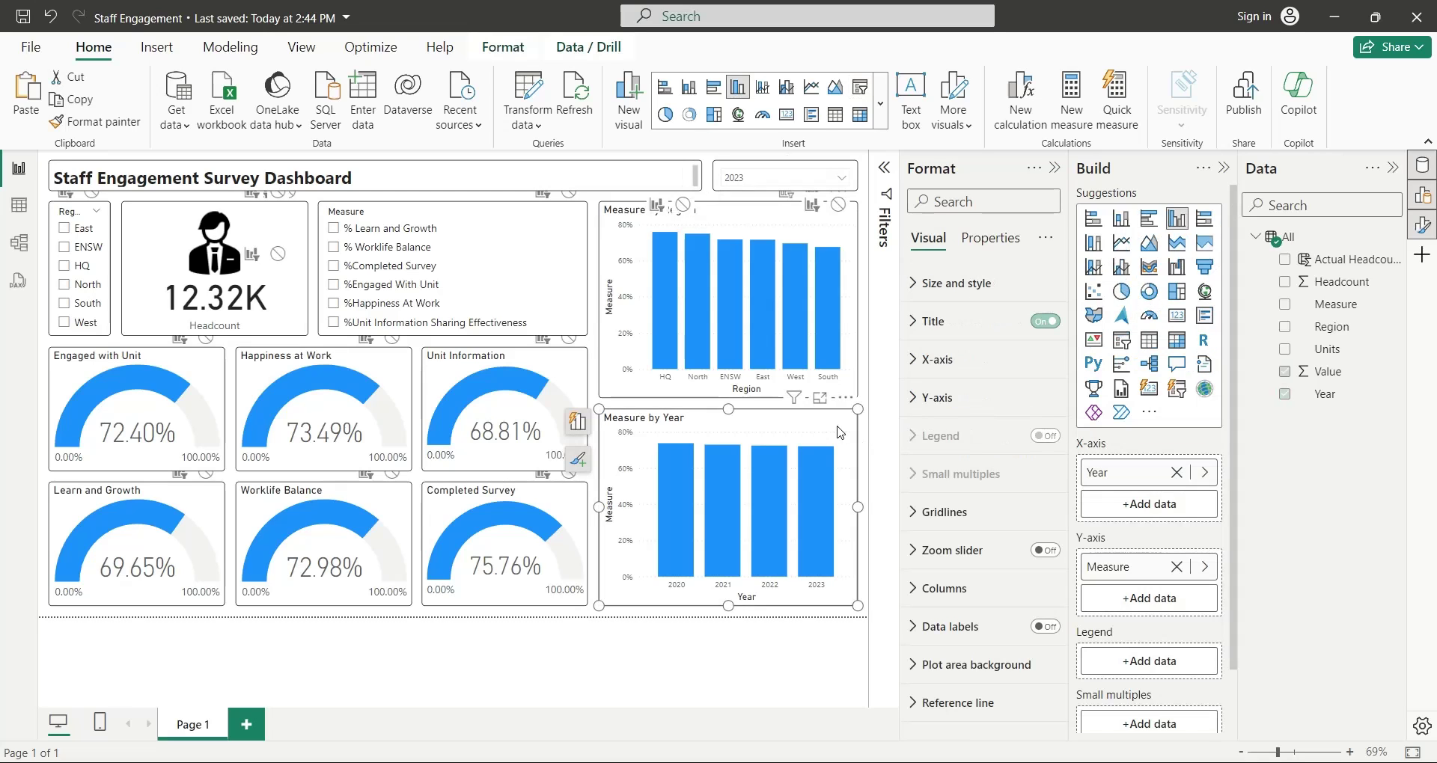
{"action": "left_click", "coordinate": [1125, 250]}
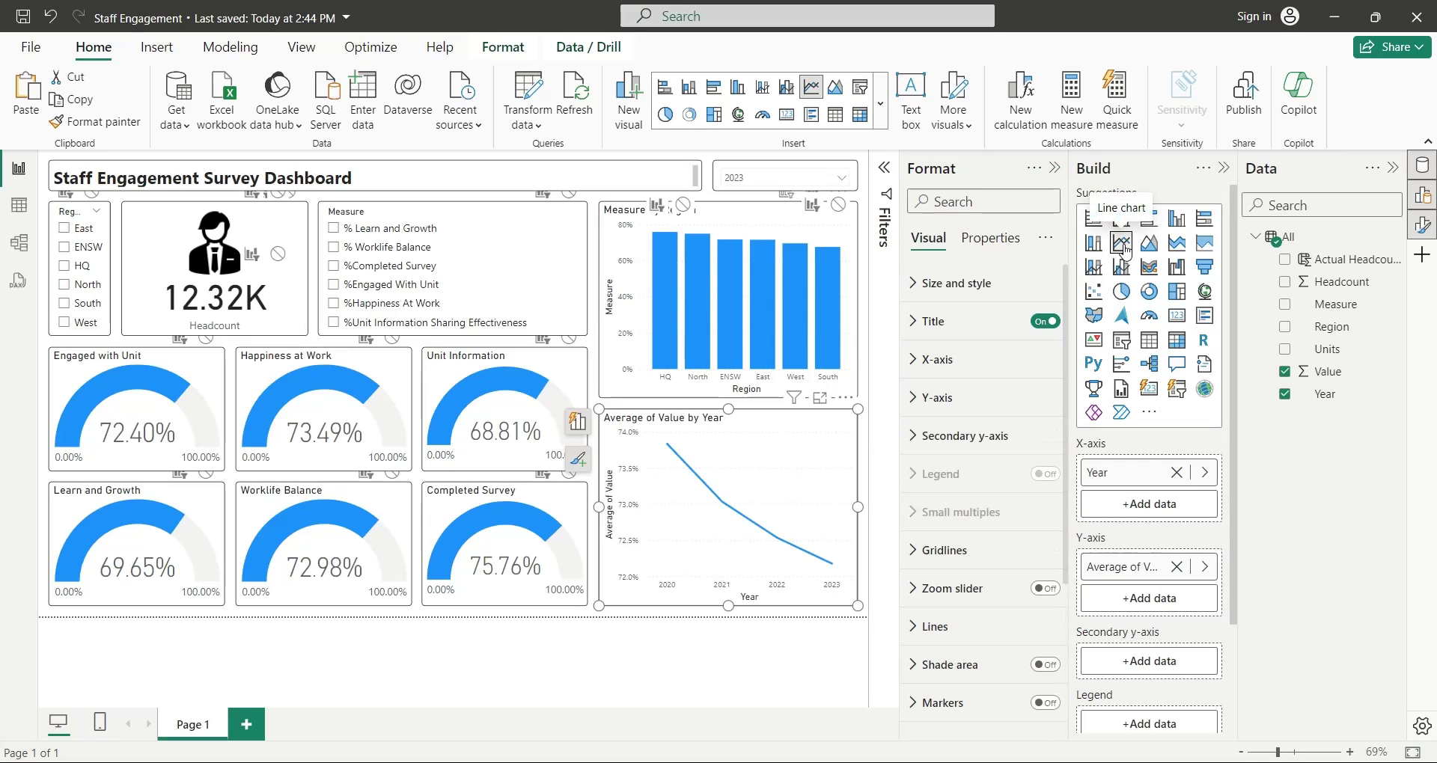
{"action": "double_click", "coordinate": [1136, 568]}
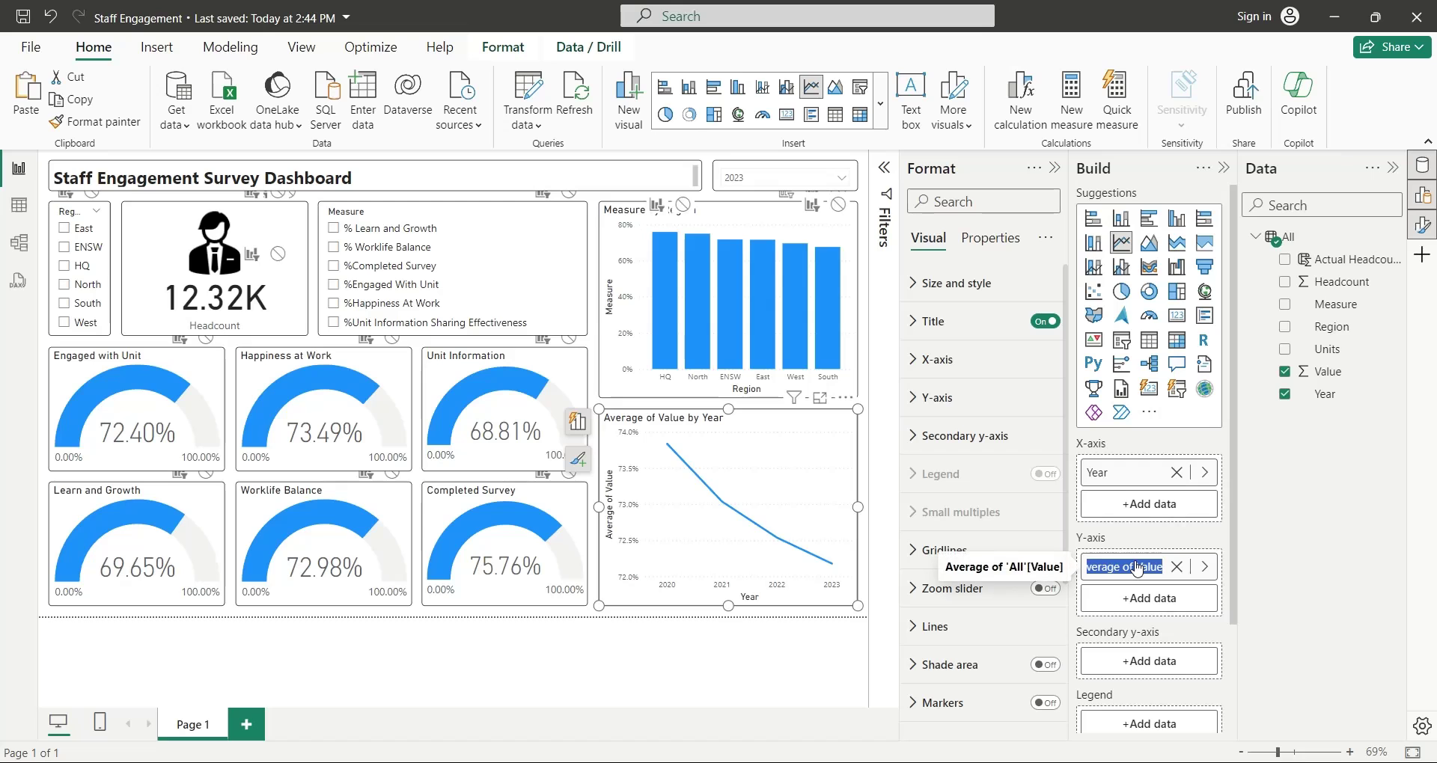
{"action": "type", "text": "Measure"}
{"action": "key", "text": "Return"}
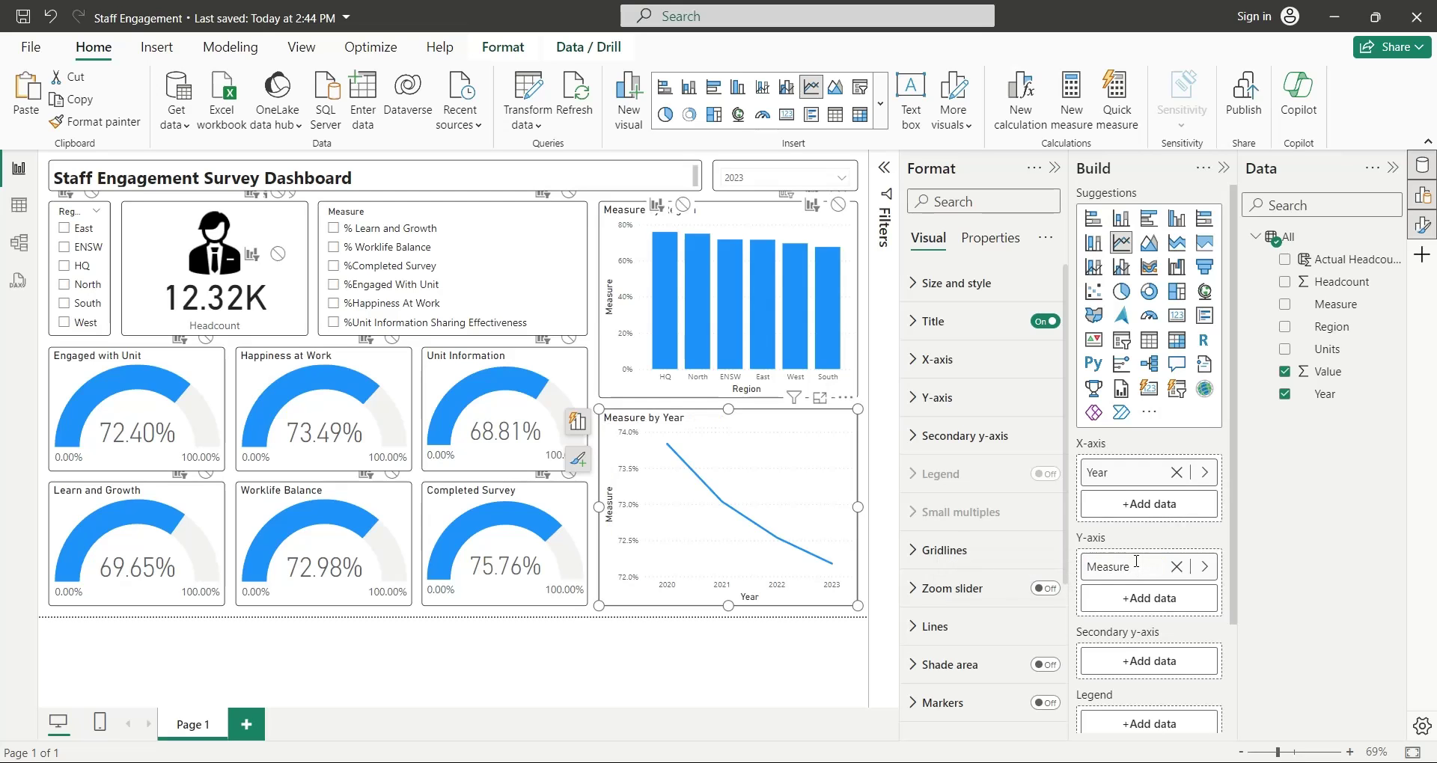
{"action": "left_click", "coordinate": [805, 635]}
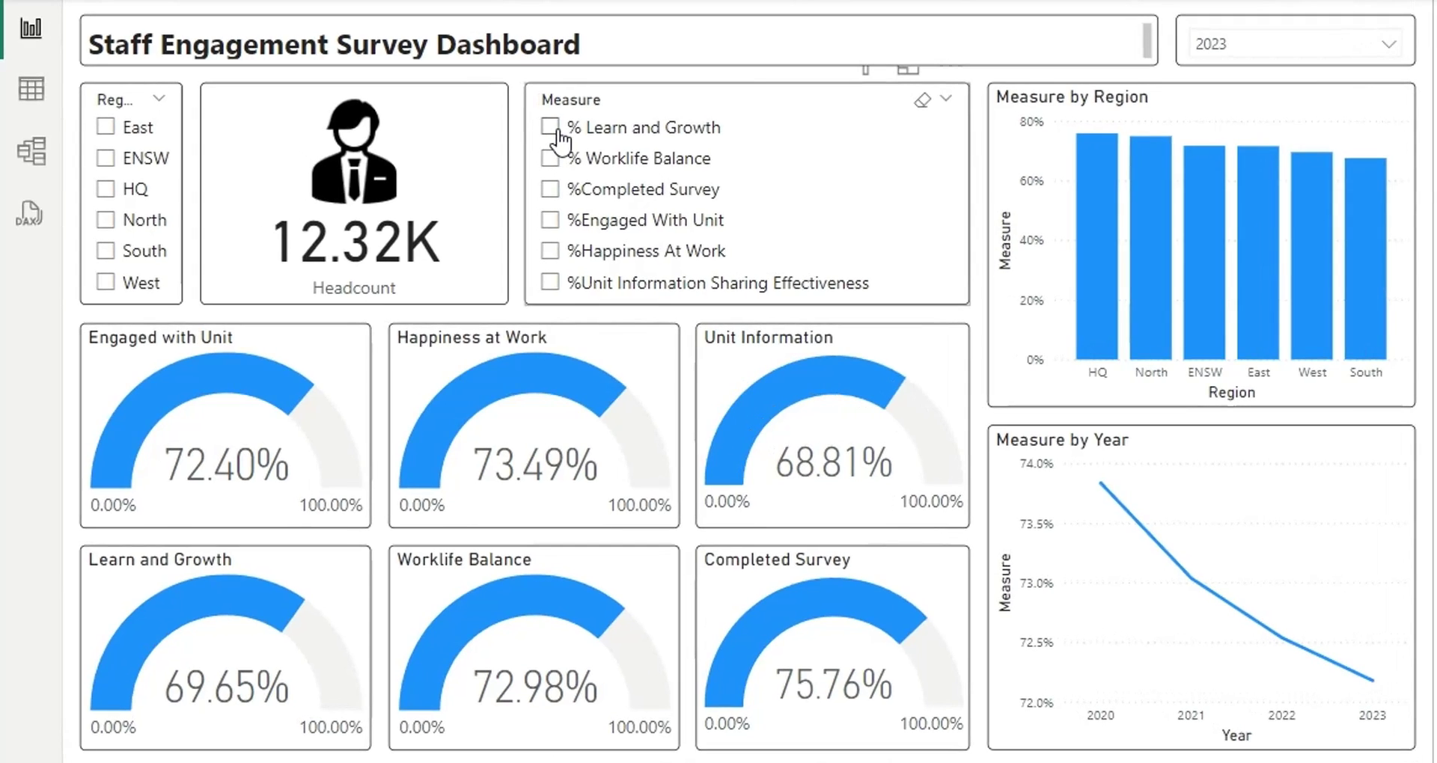
Test the Measure slicer by filtering on each of its six measures in turn, from % Learn and Growth down, and clear the selection.
{"action": "left_click", "coordinate": [551, 128]}
{"action": "left_click", "coordinate": [551, 159]}
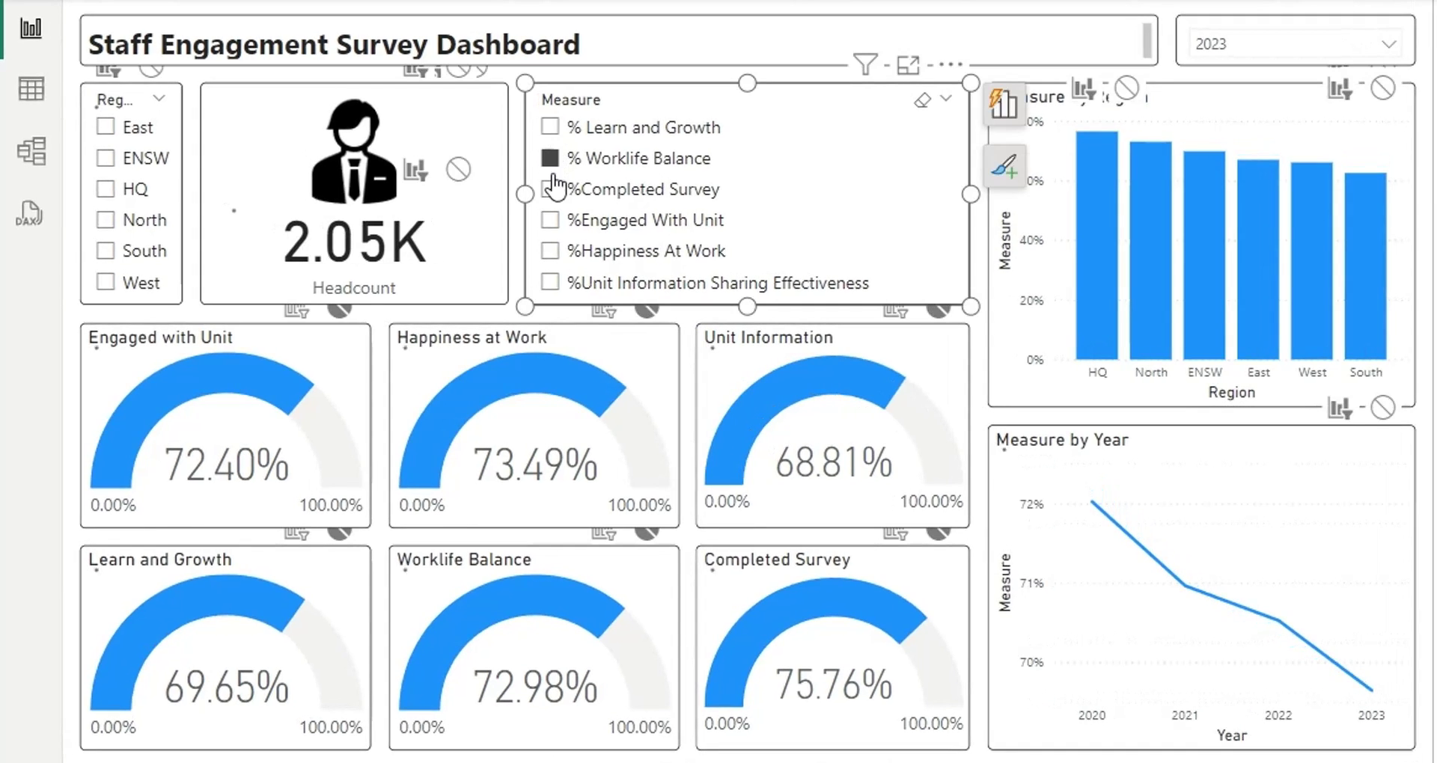
{"action": "left_click", "coordinate": [552, 190]}
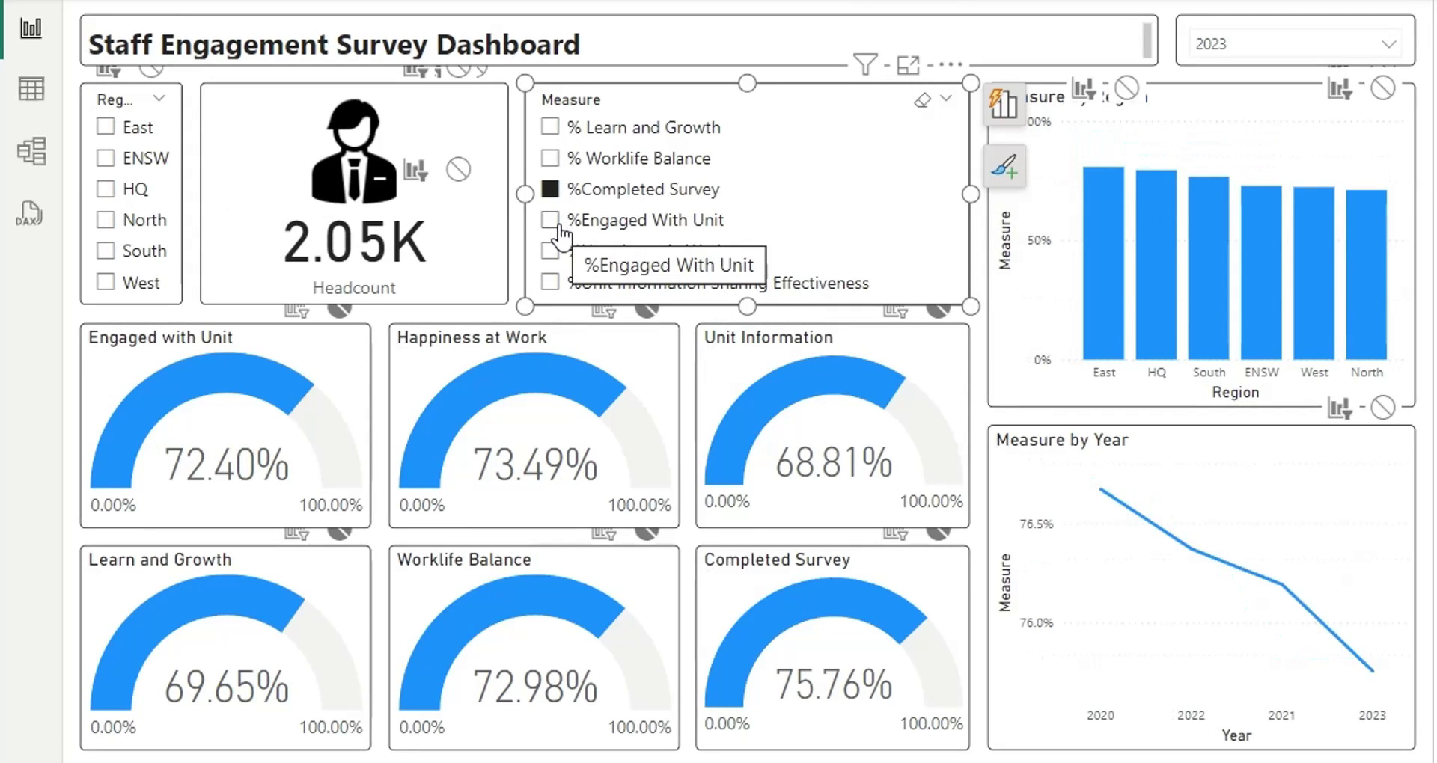
{"action": "left_click", "coordinate": [558, 223]}
{"action": "left_click", "coordinate": [560, 258]}
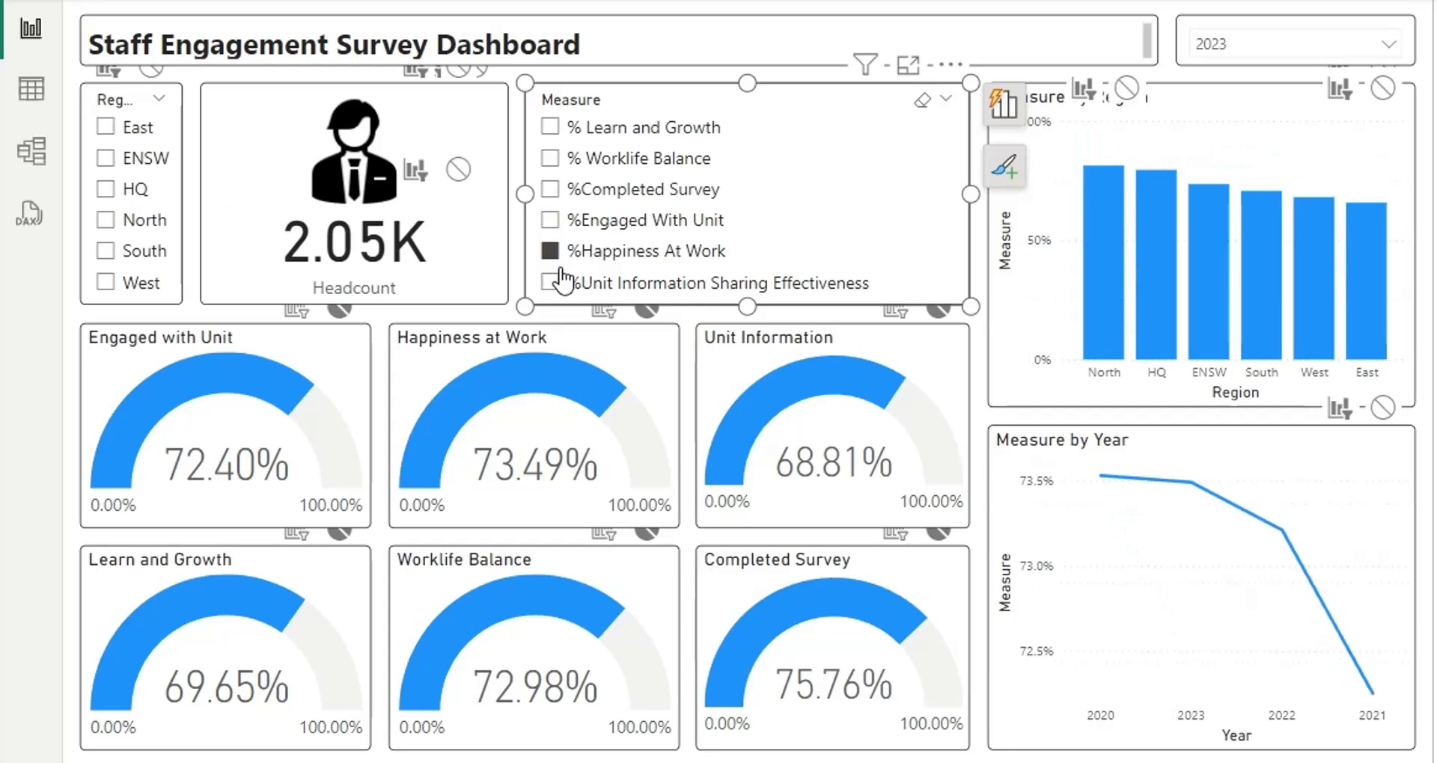
{"action": "left_click", "coordinate": [551, 284]}
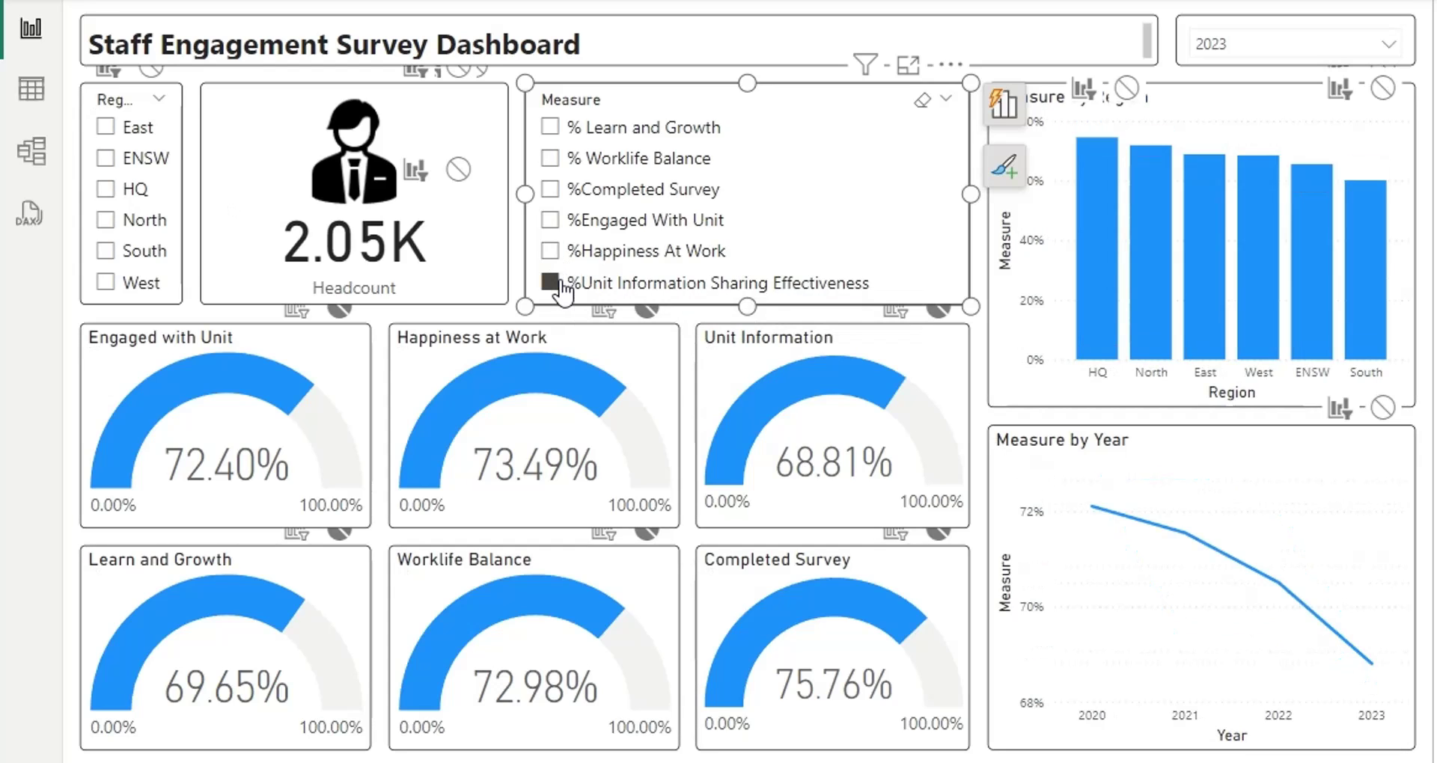
{"action": "left_click", "coordinate": [560, 289]}
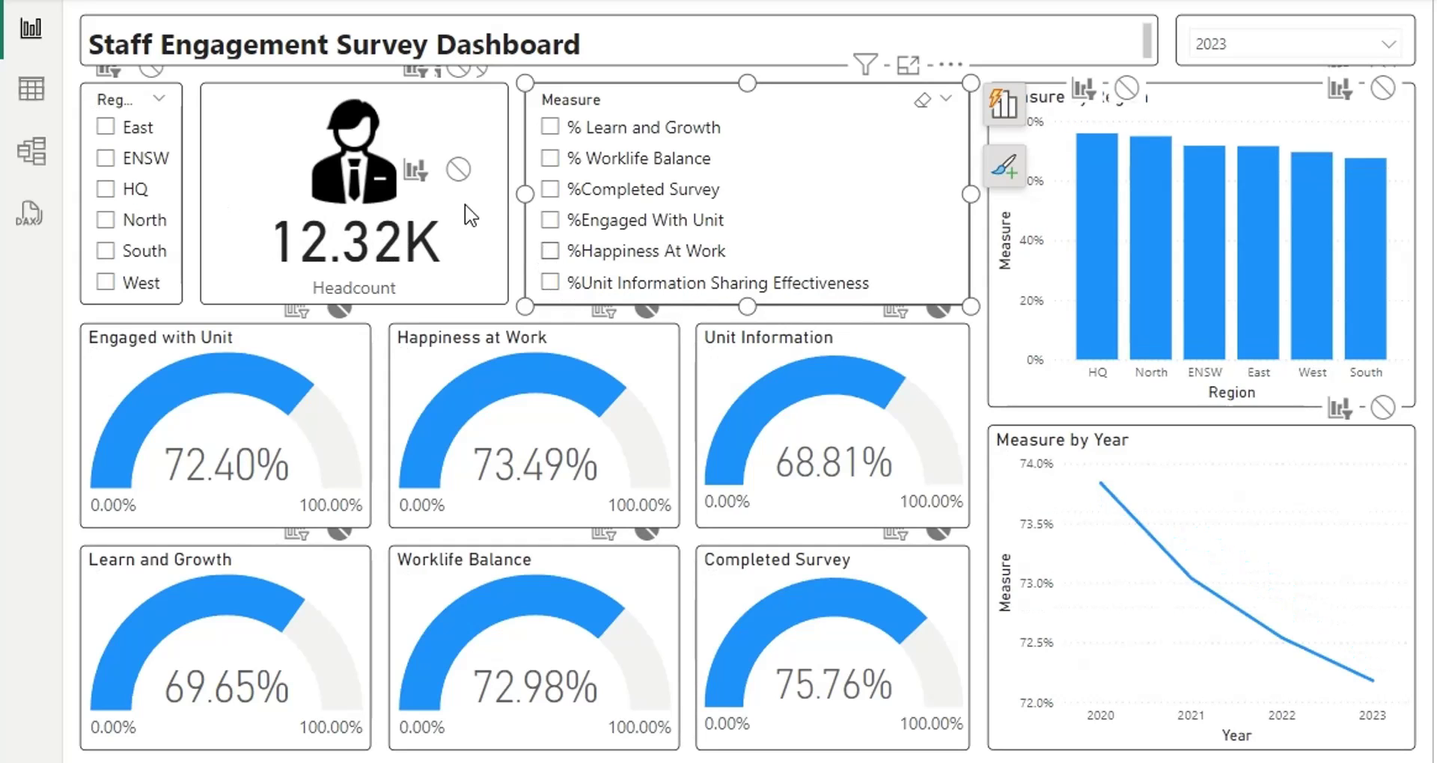
Test the region slicer by filtering on East, ENSW, HQ, North, South and West in turn, and clear the selection.
{"action": "left_click", "coordinate": [107, 130]}
{"action": "left_click", "coordinate": [107, 159]}
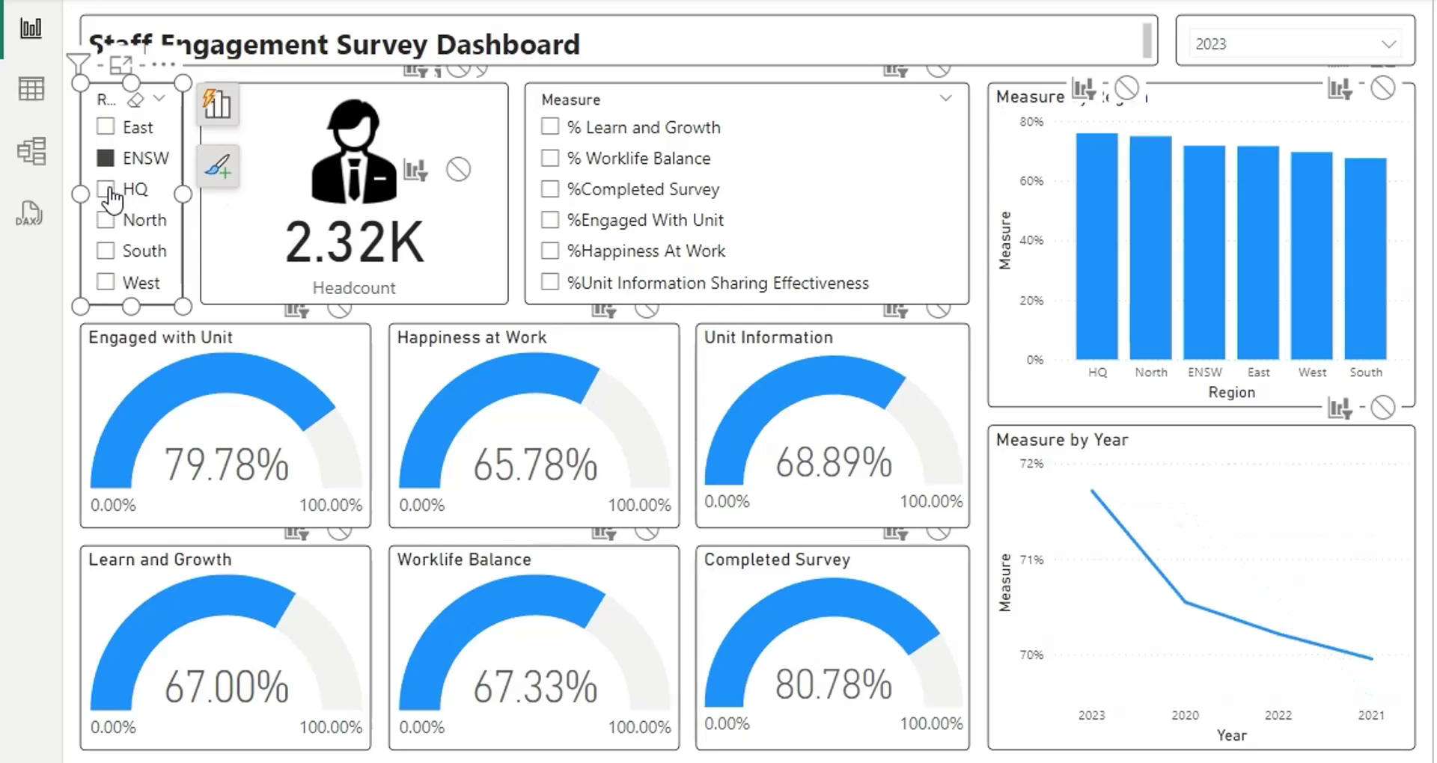
{"action": "left_click", "coordinate": [107, 192]}
{"action": "left_click", "coordinate": [107, 221]}
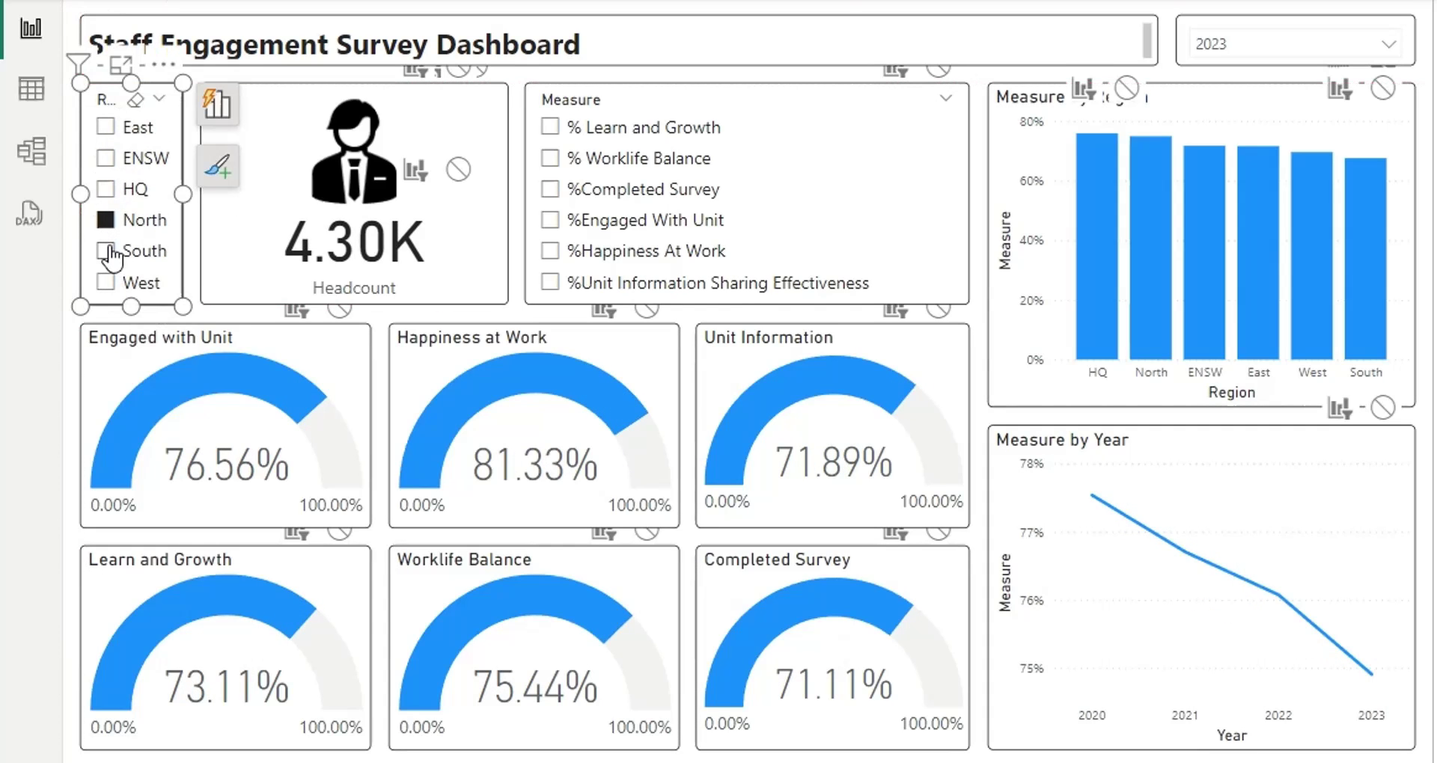
{"action": "left_click", "coordinate": [106, 252]}
{"action": "left_click", "coordinate": [107, 284]}
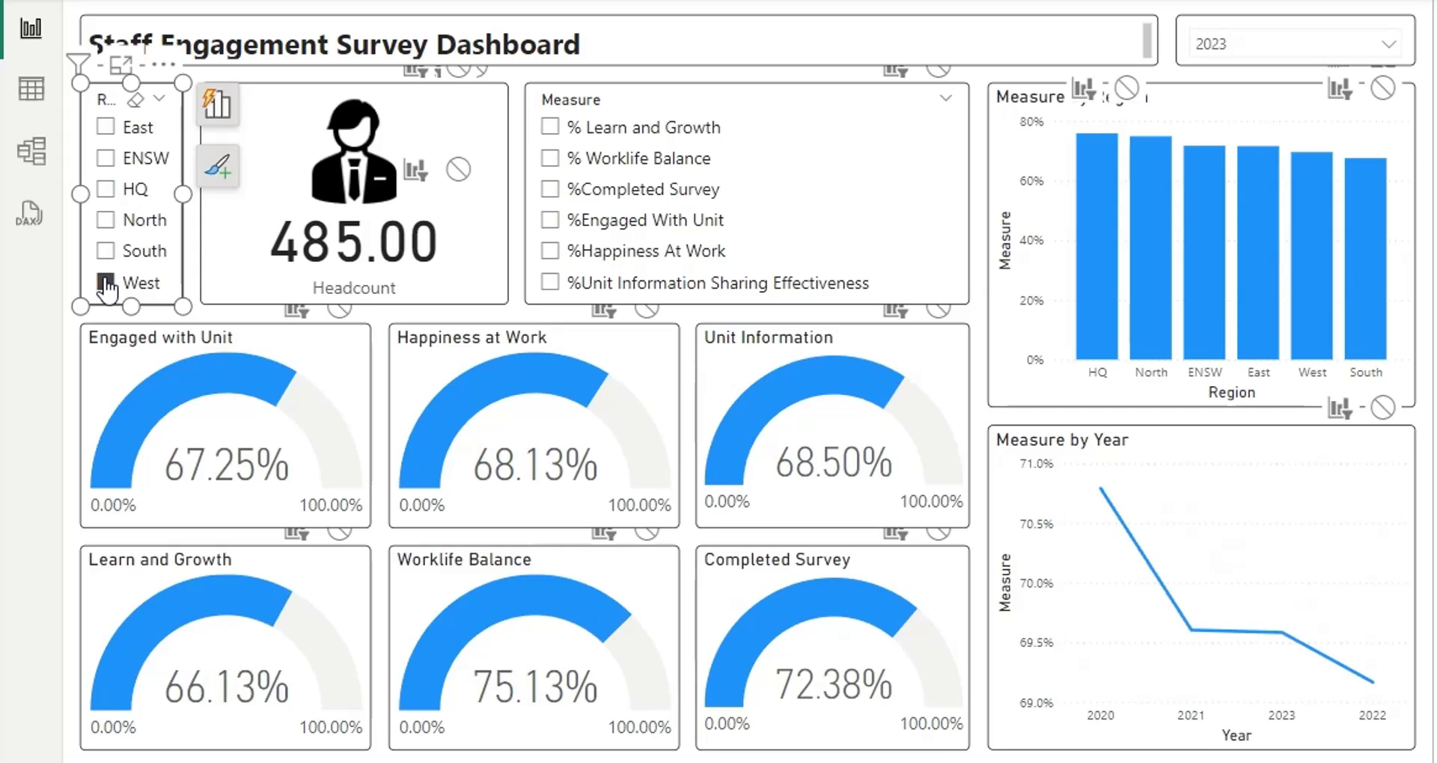
{"action": "left_click", "coordinate": [107, 285]}
Test cross-filtering by selecting each region's column in the Measure by Region chart from HQ to South, and clear the highlight.
{"action": "left_click", "coordinate": [1089, 286]}
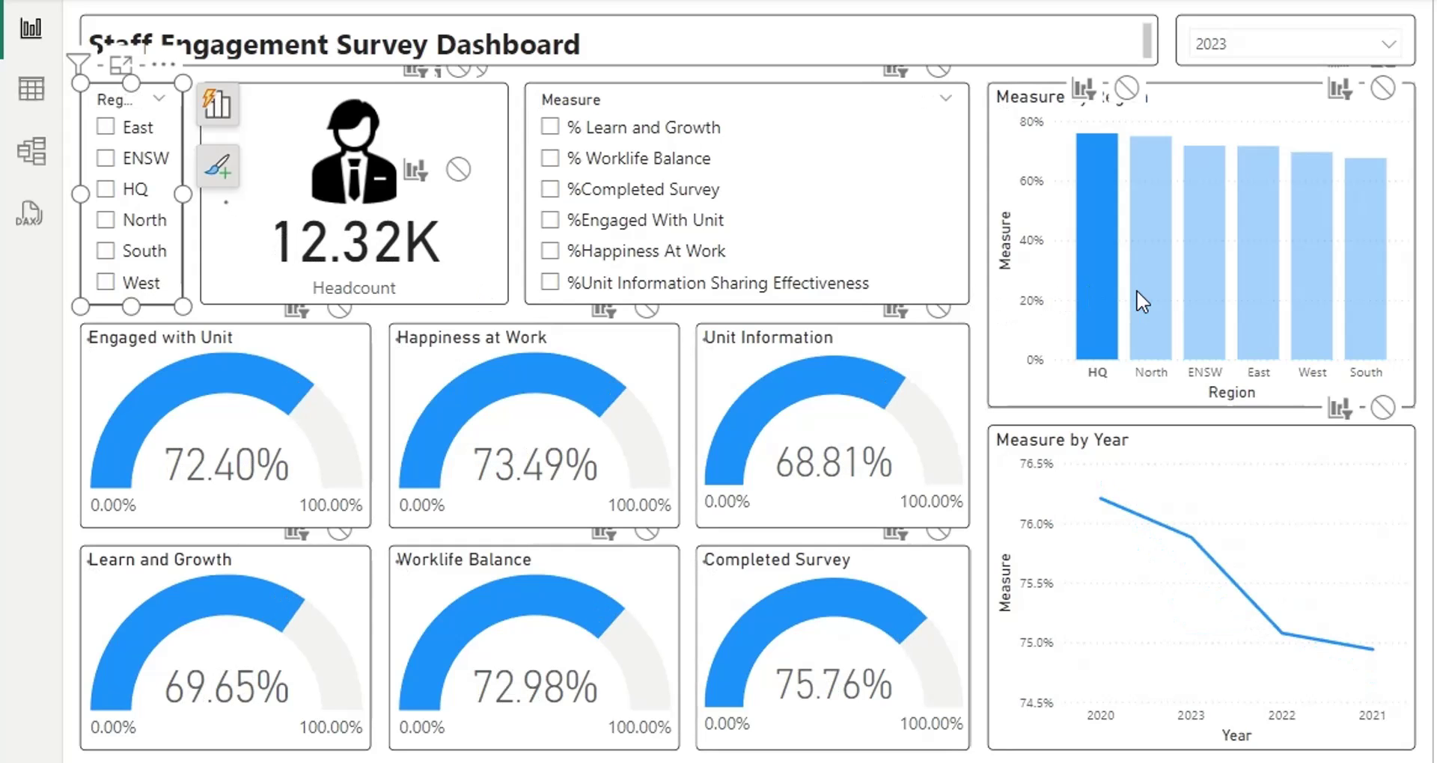
{"action": "left_click", "coordinate": [1148, 290]}
{"action": "left_click", "coordinate": [1198, 292]}
{"action": "left_click", "coordinate": [1258, 301]}
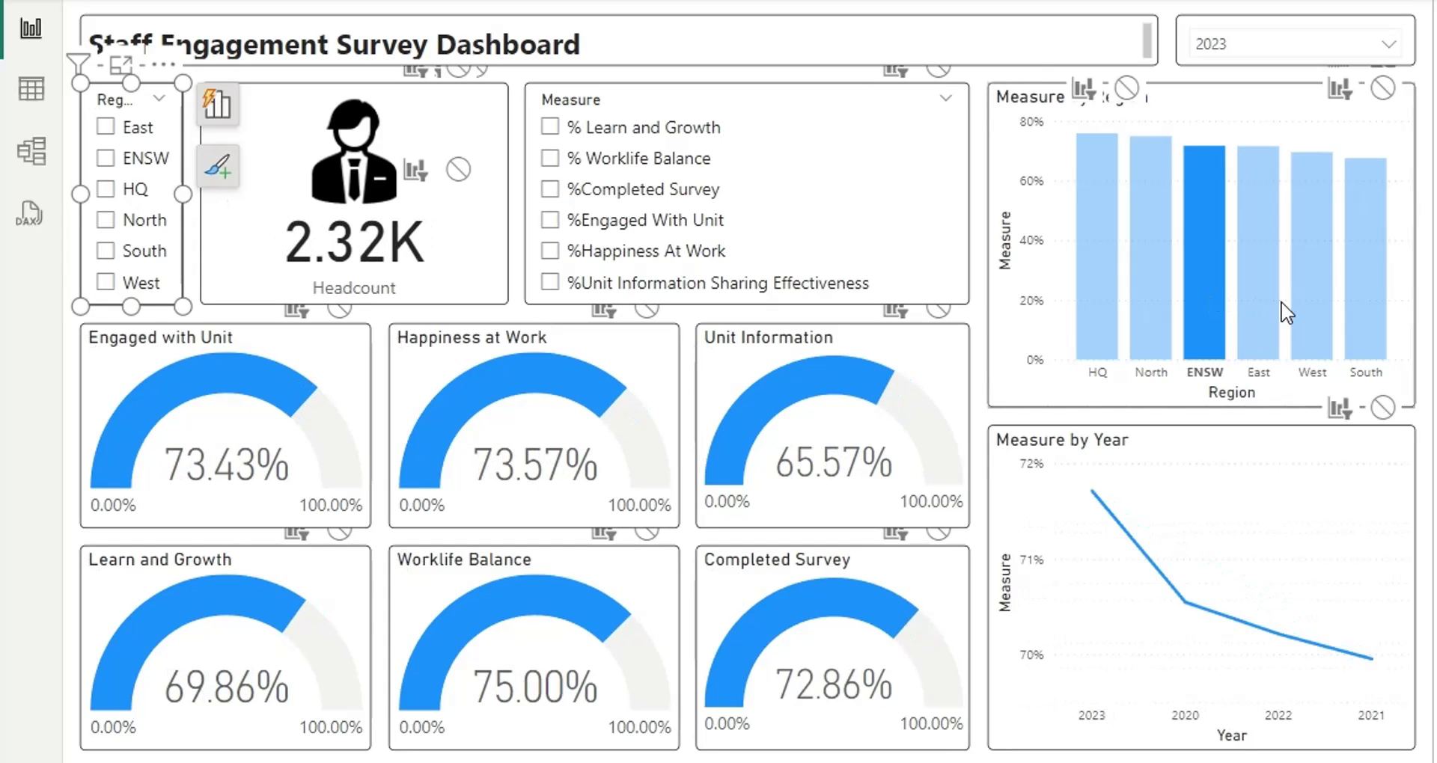
{"action": "left_click", "coordinate": [1317, 303]}
{"action": "left_click", "coordinate": [1361, 305]}
{"action": "left_click", "coordinate": [1364, 304]}
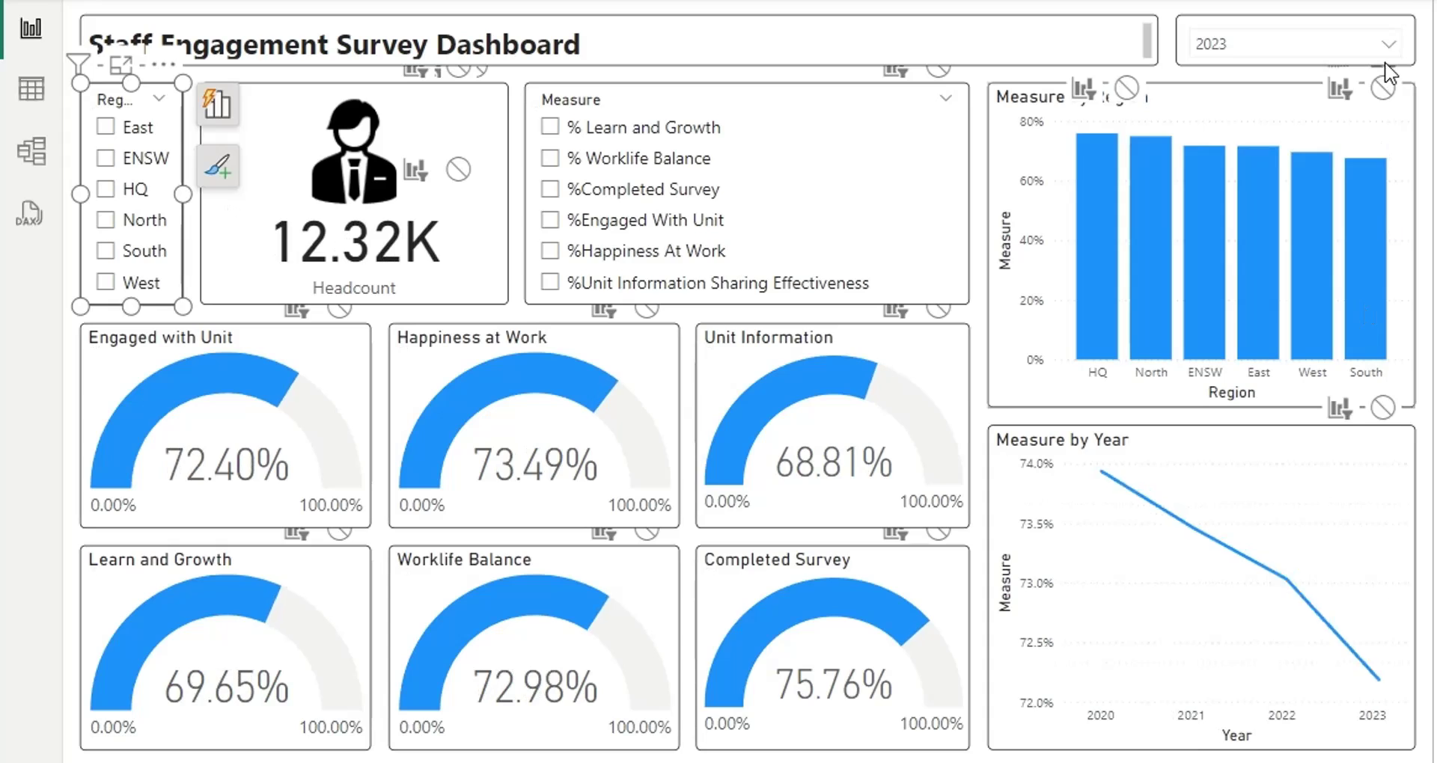
Test the year slicer by switching it through 2020, 2021 and 2022, and set it back to 2023.
{"action": "left_click", "coordinate": [1388, 44]}
{"action": "left_click", "coordinate": [1234, 74]}
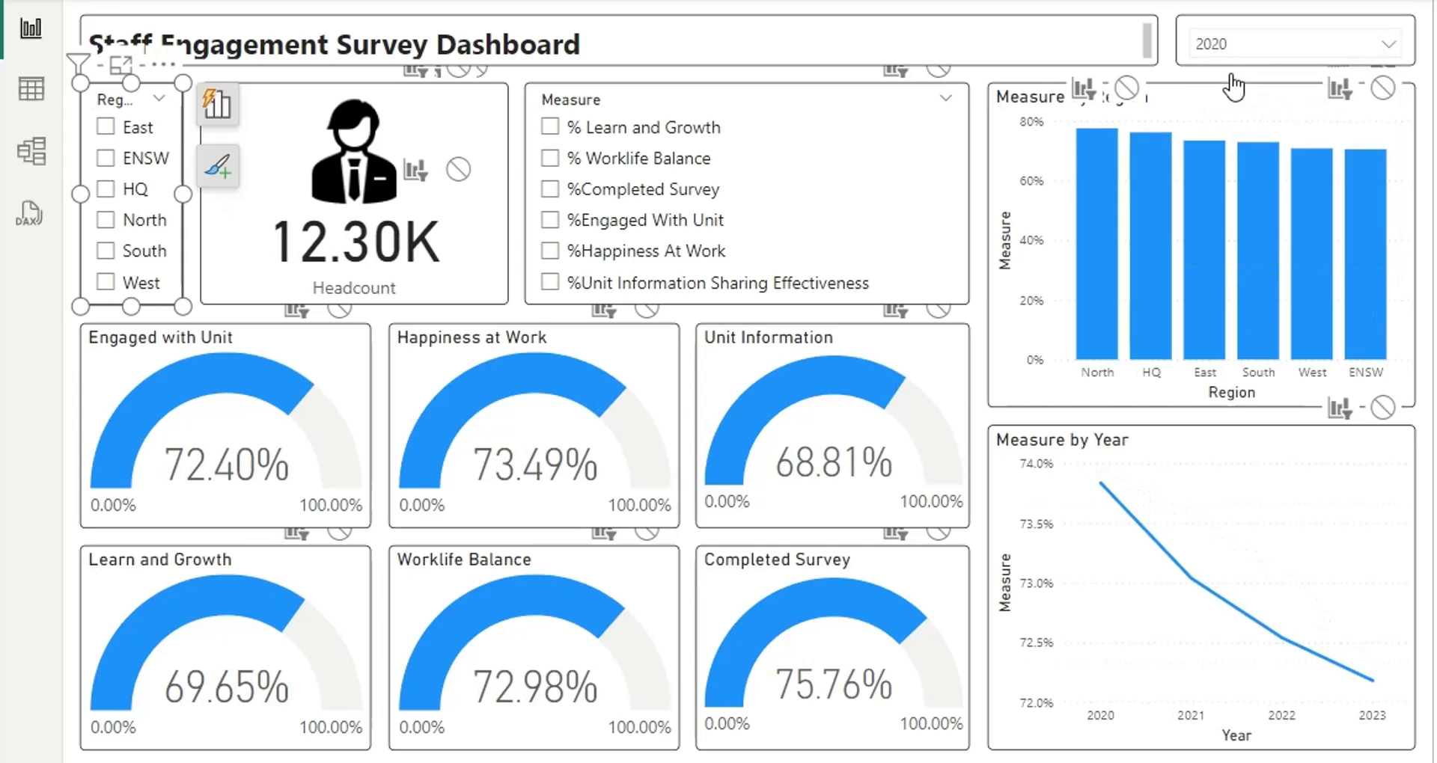
{"action": "left_click", "coordinate": [1243, 47]}
{"action": "left_click", "coordinate": [1243, 105]}
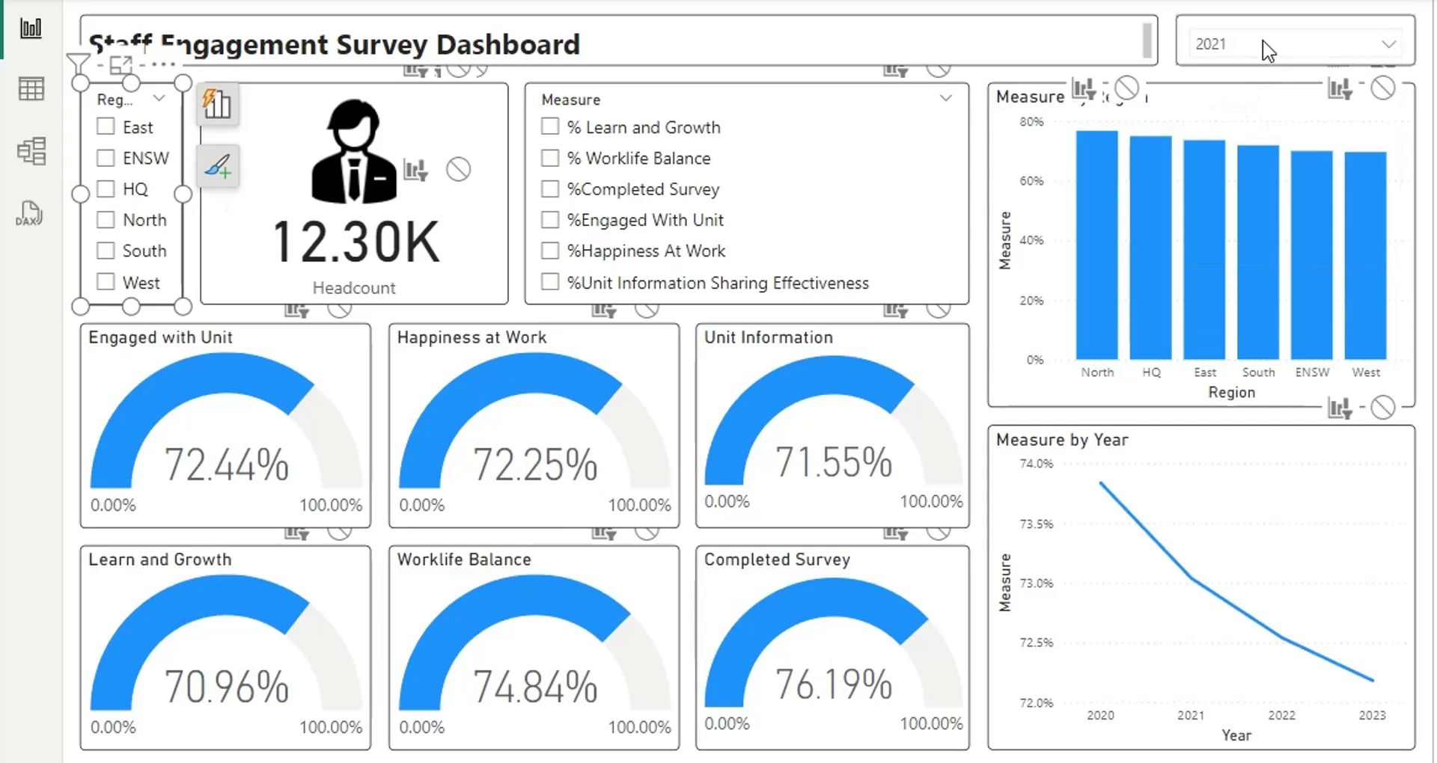
{"action": "left_click", "coordinate": [1267, 47]}
{"action": "left_click", "coordinate": [1244, 135]}
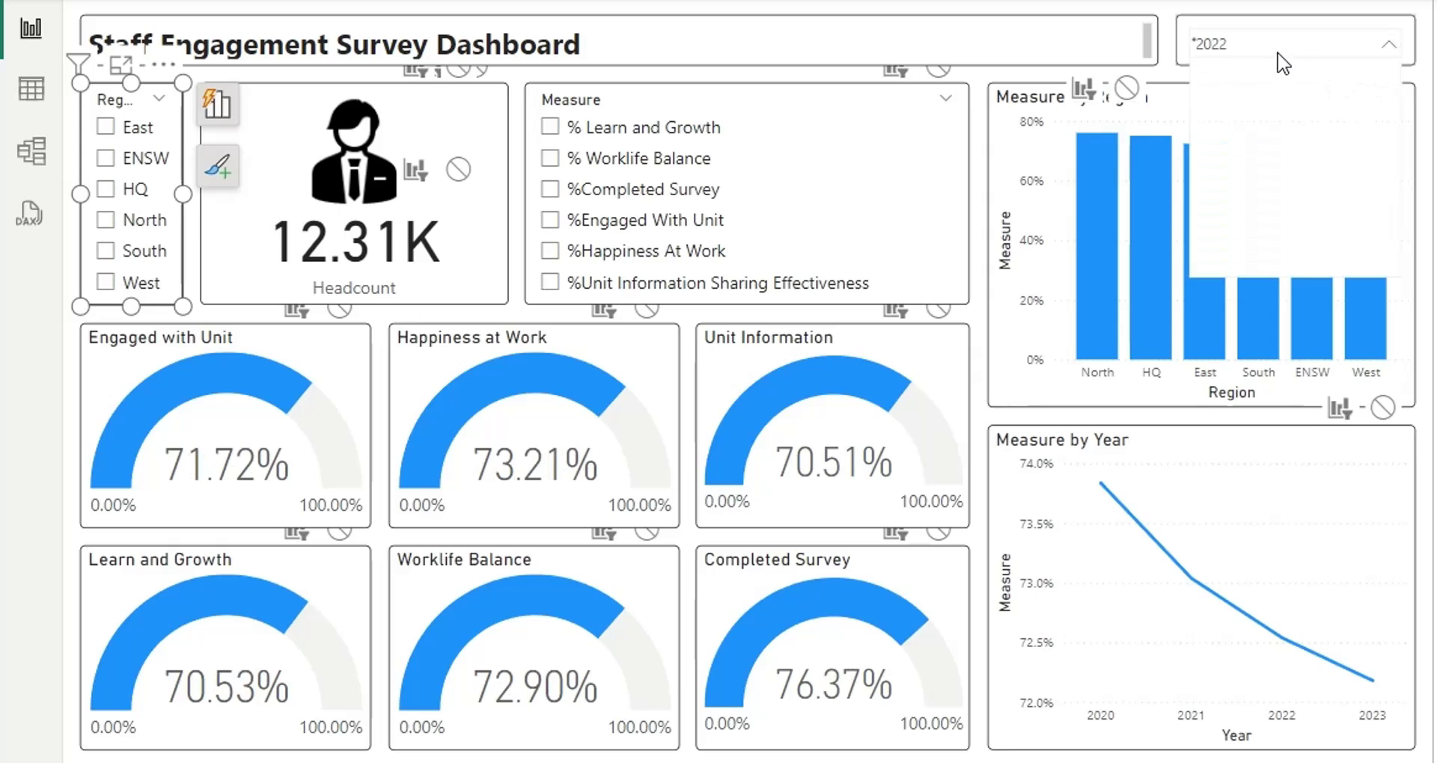
{"action": "left_click", "coordinate": [1272, 46]}
{"action": "left_click", "coordinate": [1254, 169]}
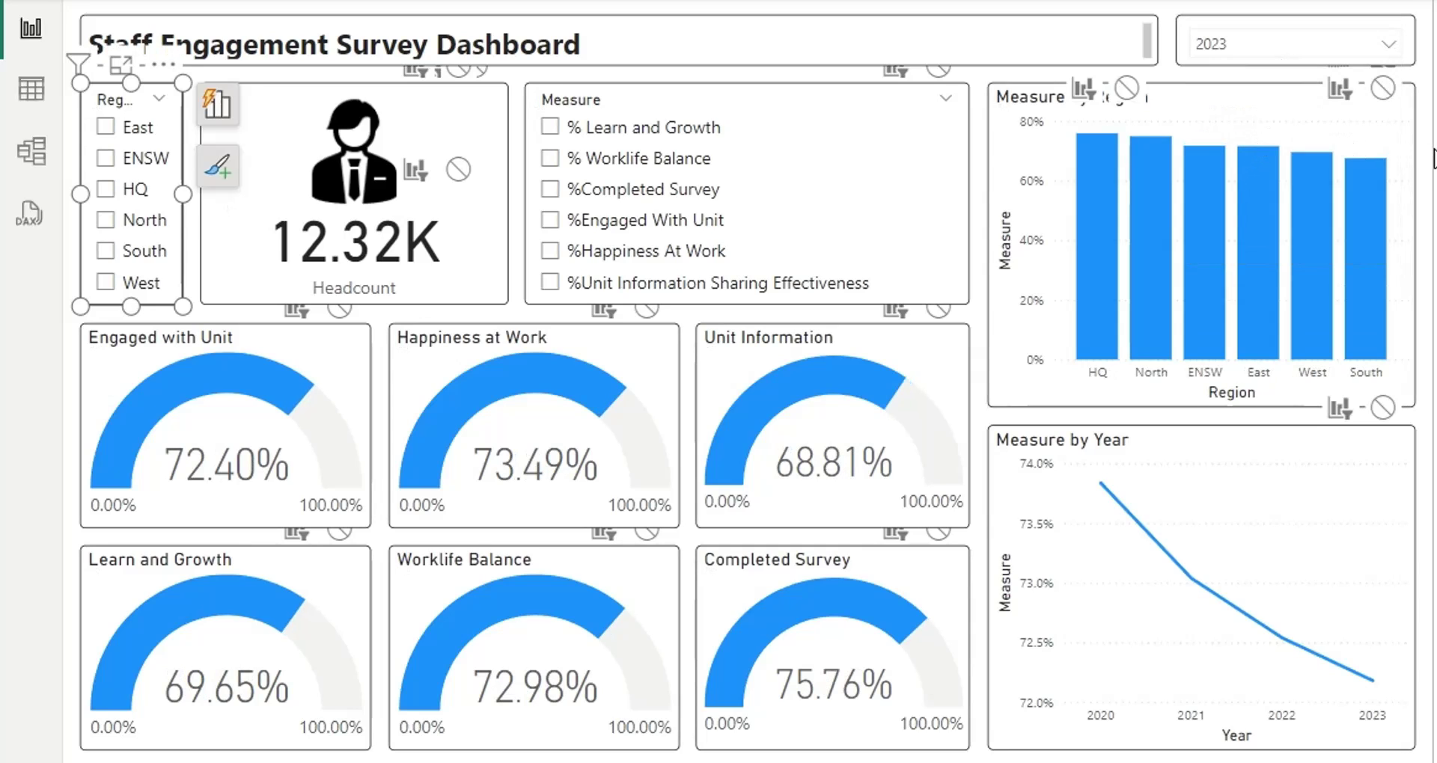